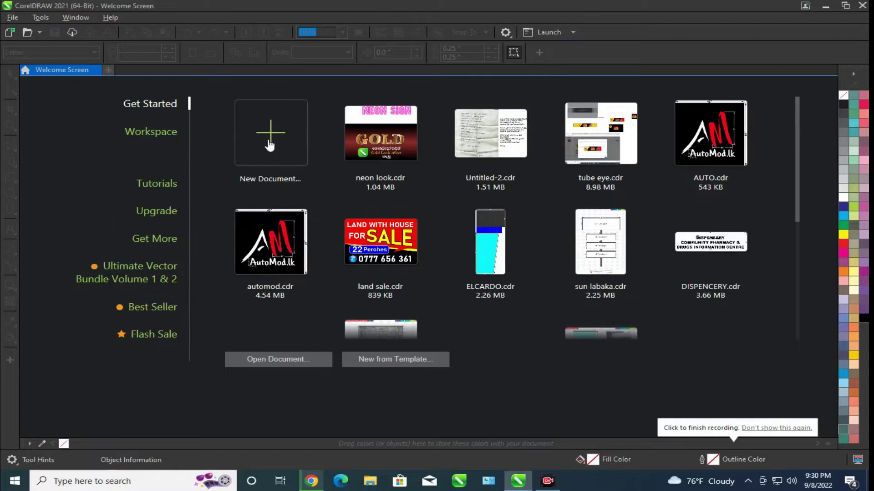
Create a new Letter-size document in RGB colour mode at 300 dpi.
left_click(446, 209)
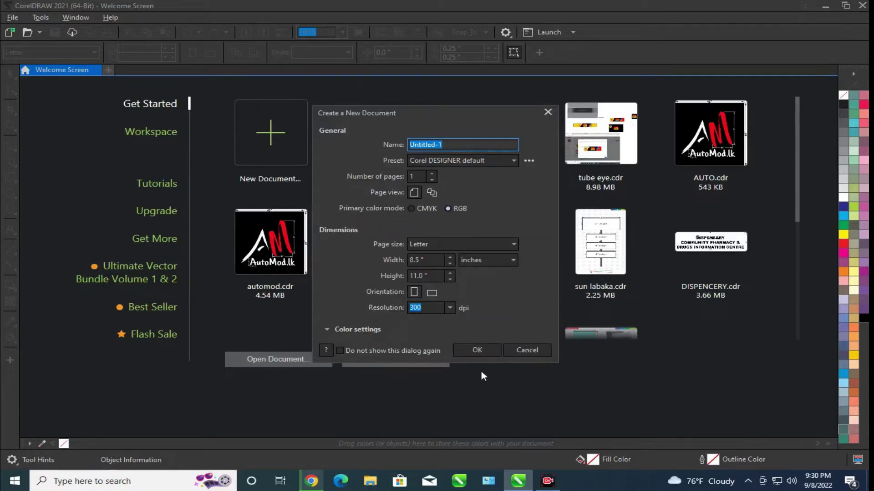
left_click(421, 308)
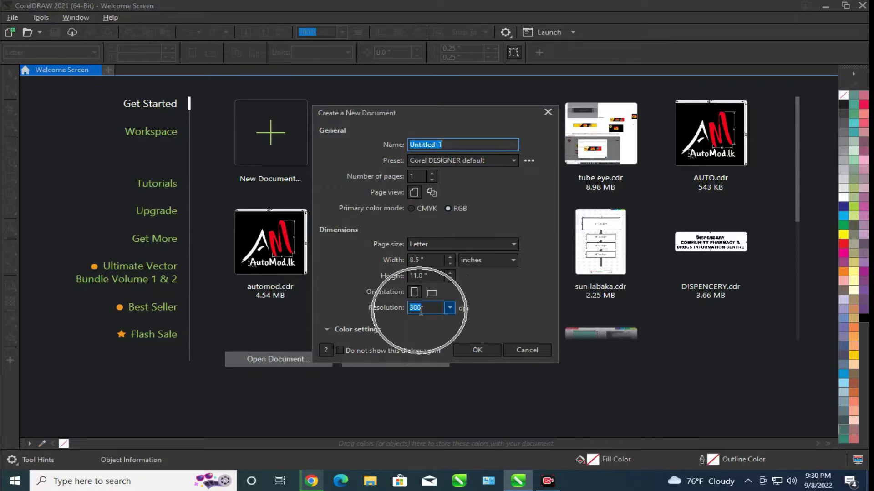
left_click(476, 351)
Add artistic text to the page and correct its spelling to "Sticky" using the suggested word.
left_click(10, 229)
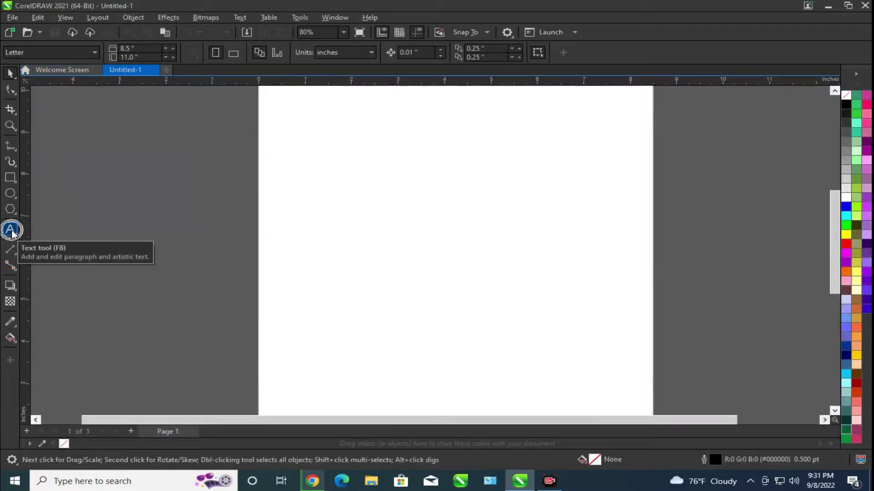
left_click(347, 220)
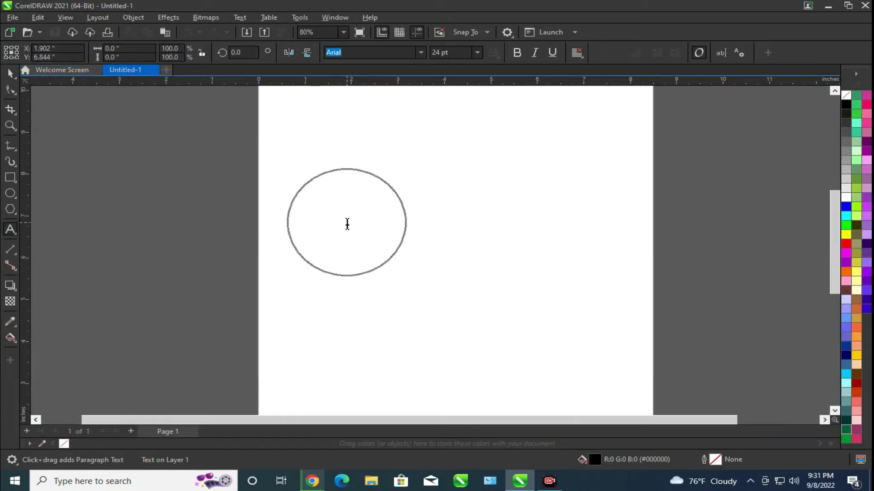
type("Stickey")
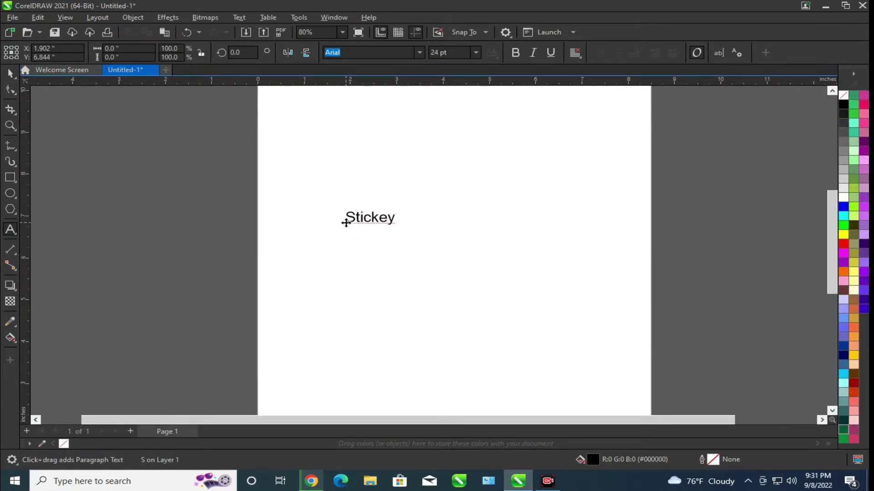
right_click(371, 217)
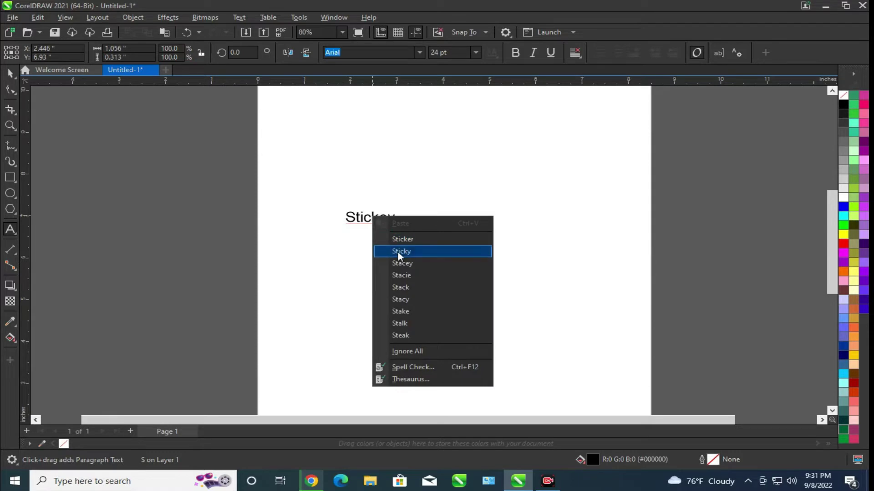
left_click(399, 252)
Enlarge the Sticky text to about 164 pt and make it bold.
left_click_drag(390, 228, 628, 382)
double_click(530, 261)
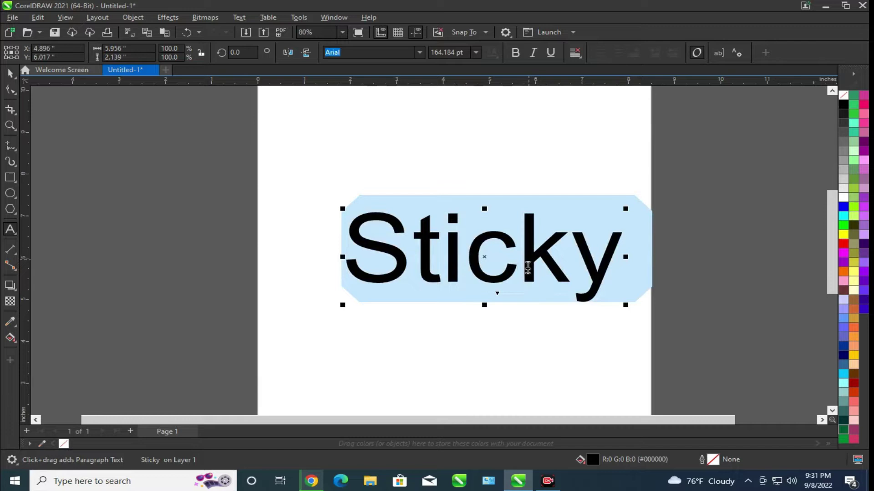
left_click(514, 53)
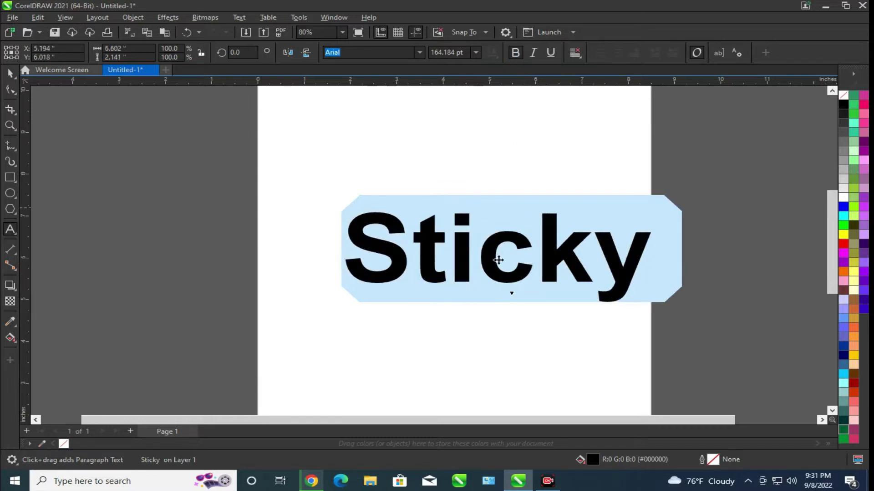
Change the text to uppercase and set its font to Swis721 Blk BT.
key("shift+F3")
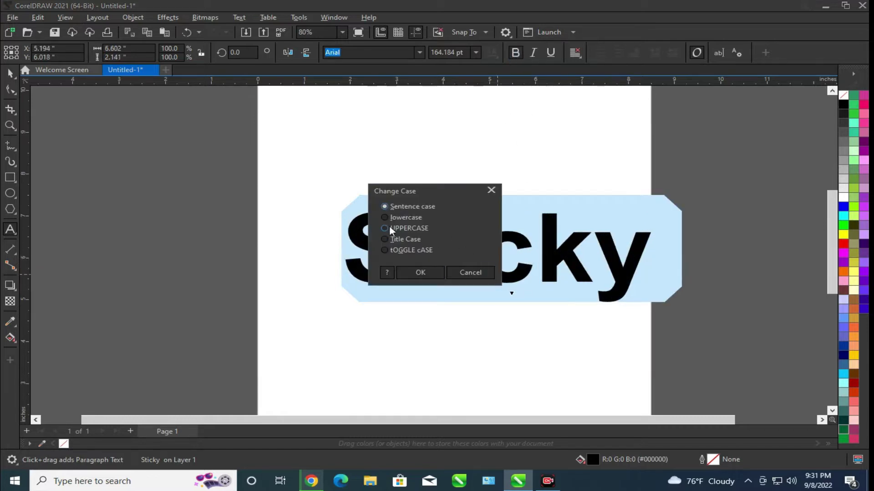
left_click(436, 273)
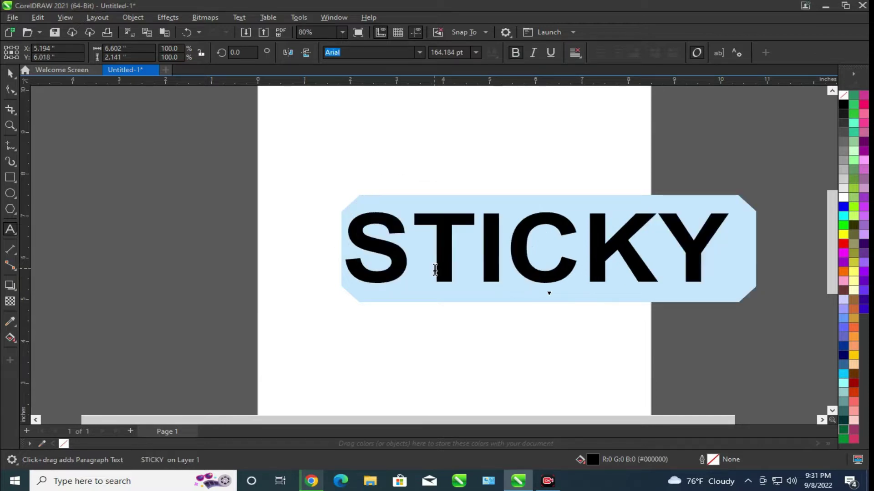
left_click(418, 53)
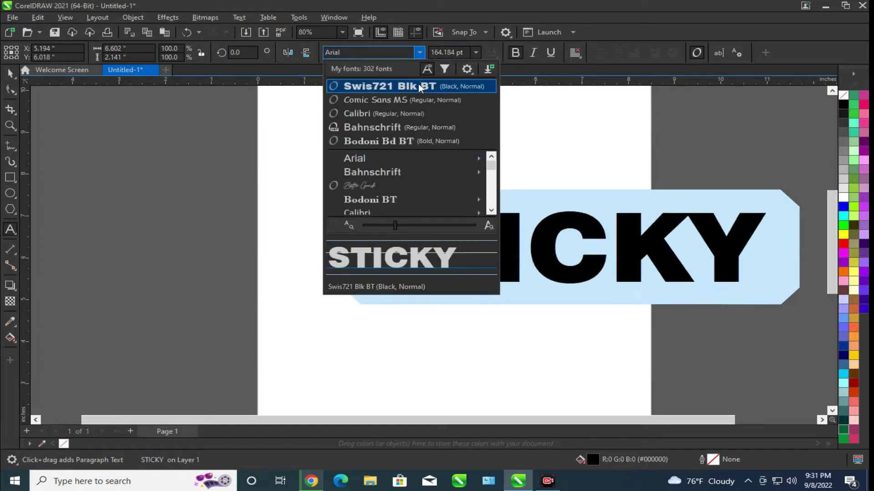
left_click(419, 86)
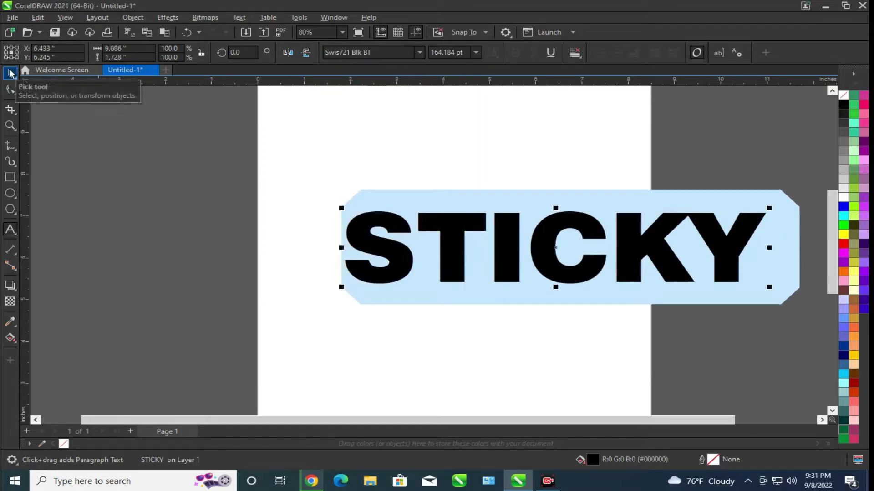
Switch the page to landscape orientation and centre the STICKY text on it.
left_click(11, 73)
scroll(419, 254, "down", 1)
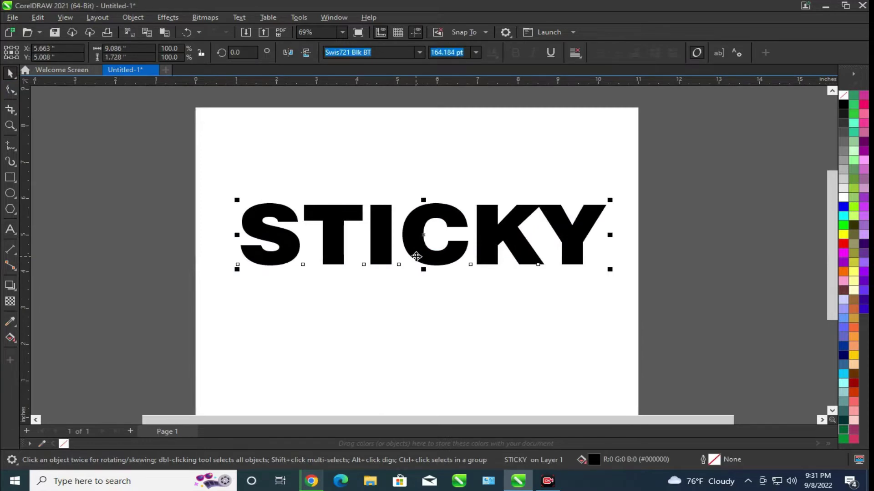
key("p")
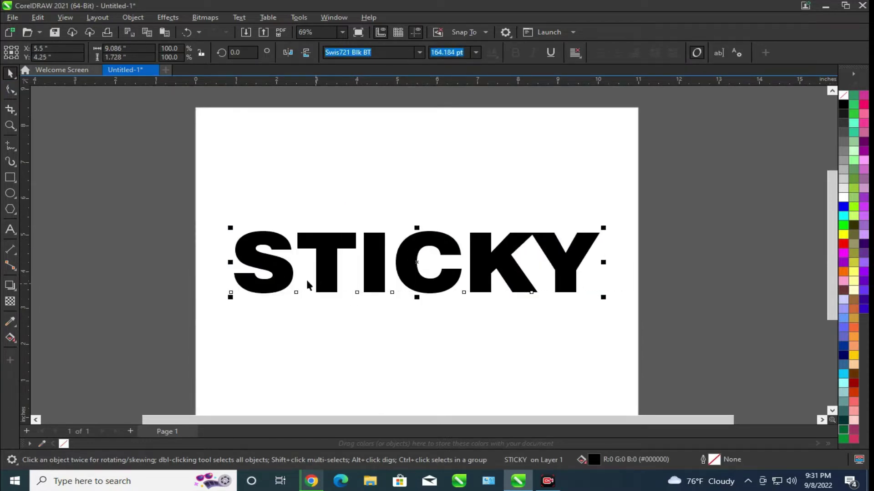
Scale the text up to about 177 pt and widen its letter spacing slightly with the Shape tool.
scroll(277, 273, "up", 2)
left_click_drag(707, 303, 727, 319)
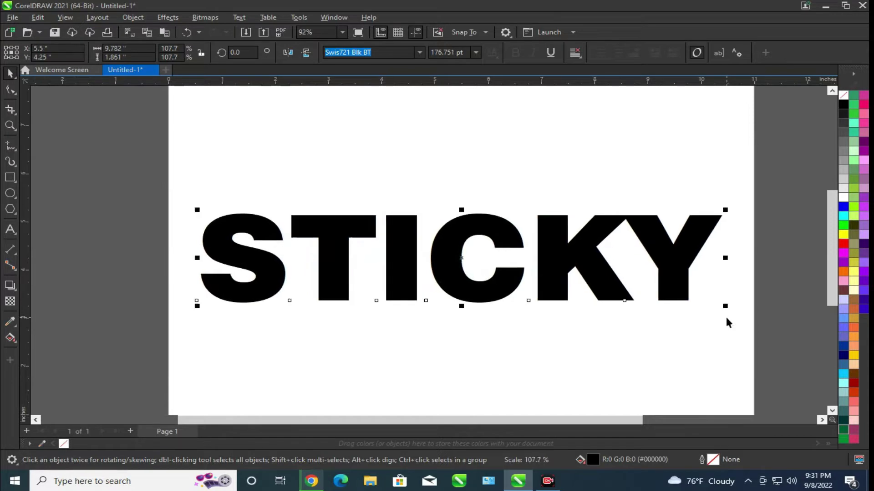
left_click(10, 89)
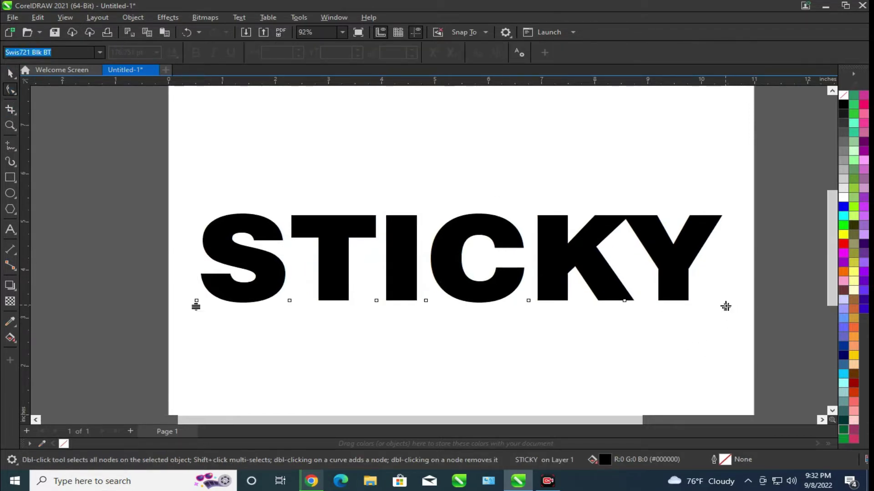
left_click_drag(728, 308, 746, 307)
left_click(10, 90)
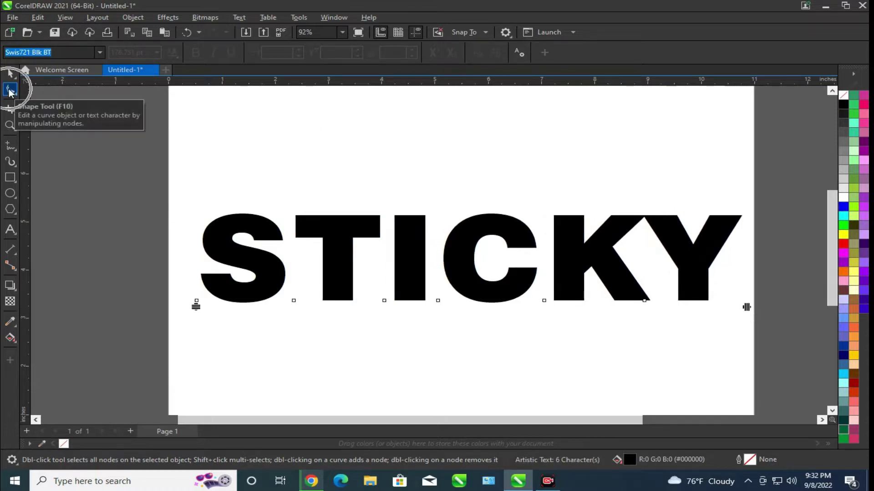
Move the STICKY text upward to about Y 4.86 in and convert it to curves.
left_click(10, 73)
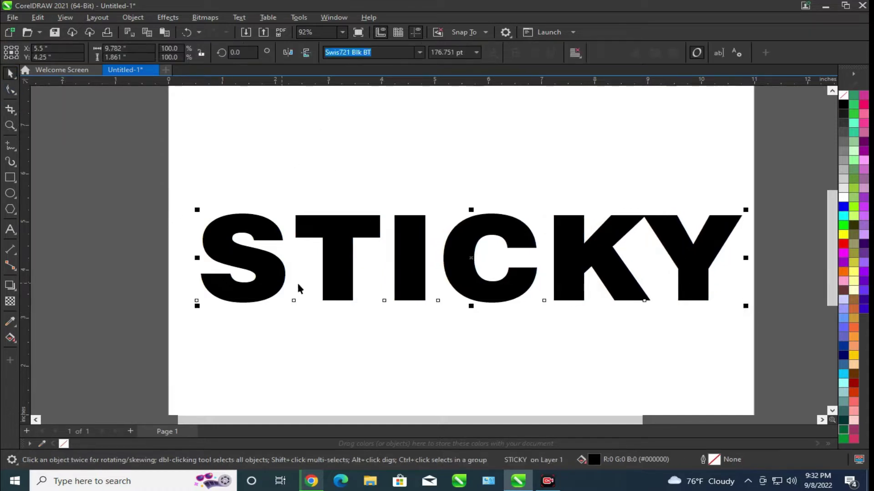
left_click_drag(331, 258, 322, 228)
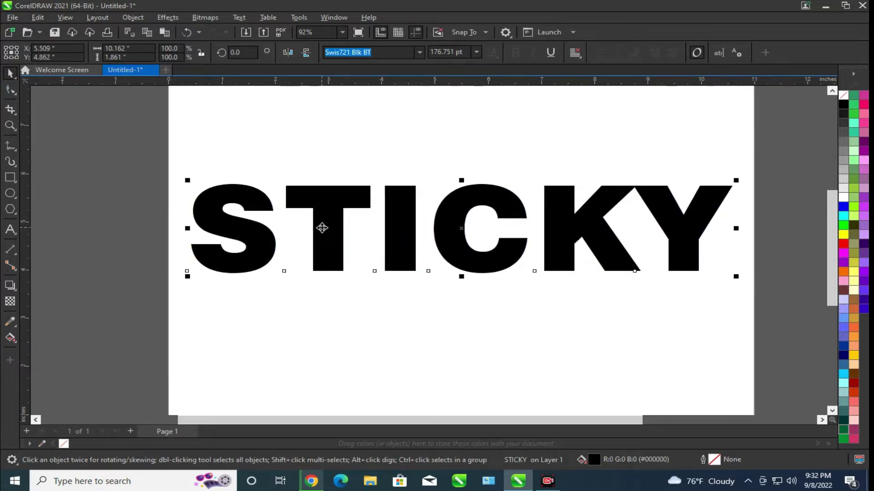
right_click(332, 210)
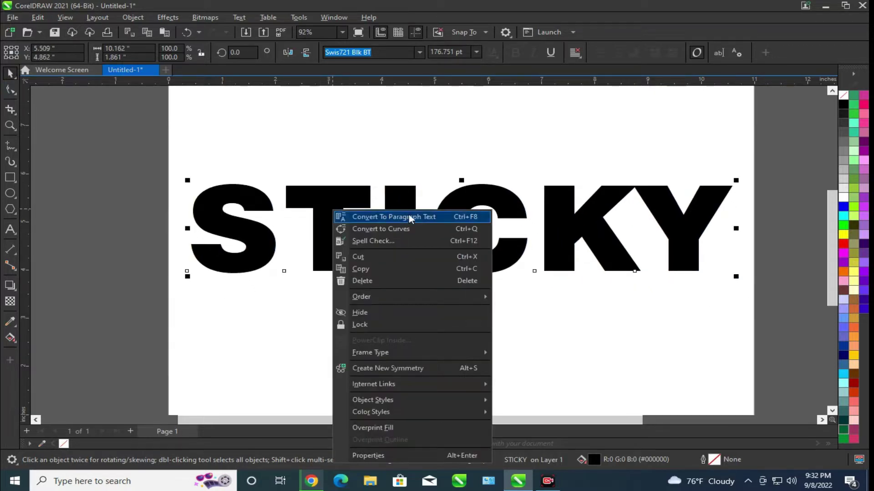
left_click(431, 232)
left_click(435, 234)
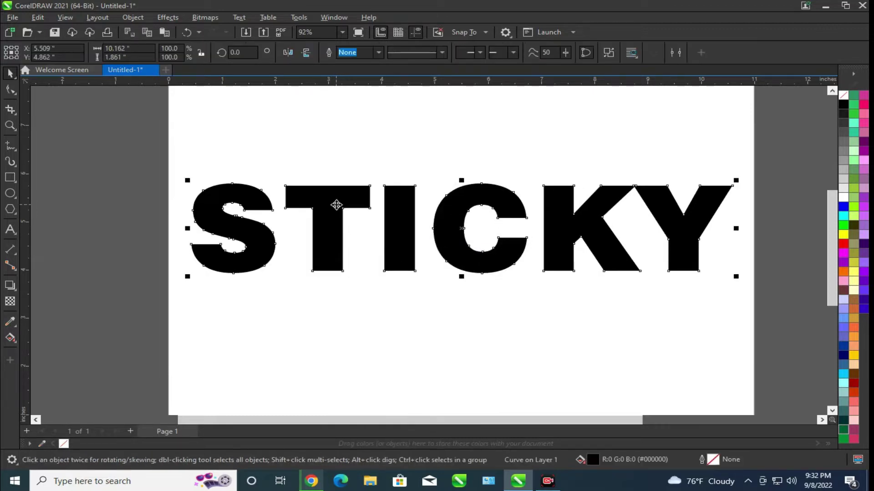
Break the STICKY curve apart into individual letter shapes.
right_click(336, 205)
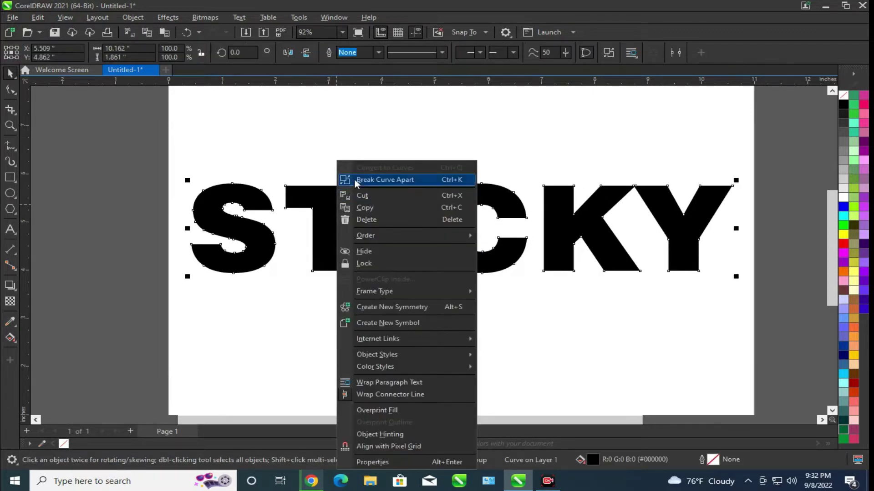
left_click(324, 208)
right_click(328, 200)
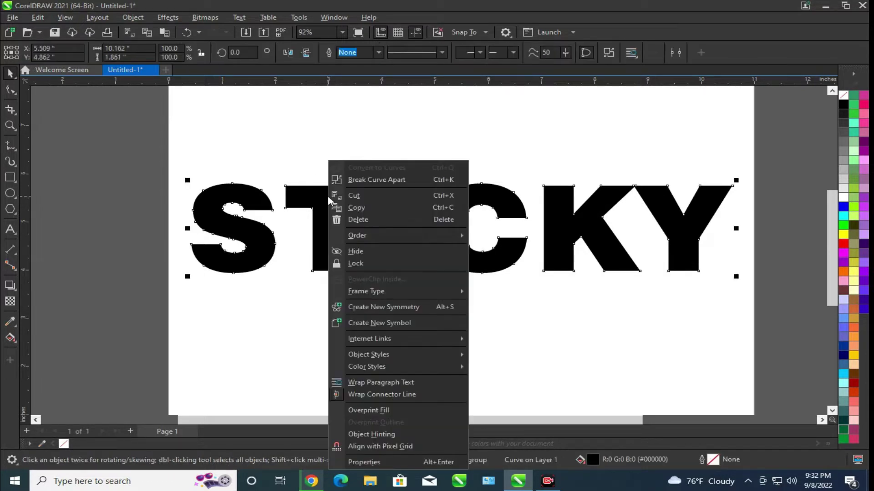
left_click(395, 179)
Select each letter in turn to check that it is a separate object, undoing any accidental move.
left_click(368, 169)
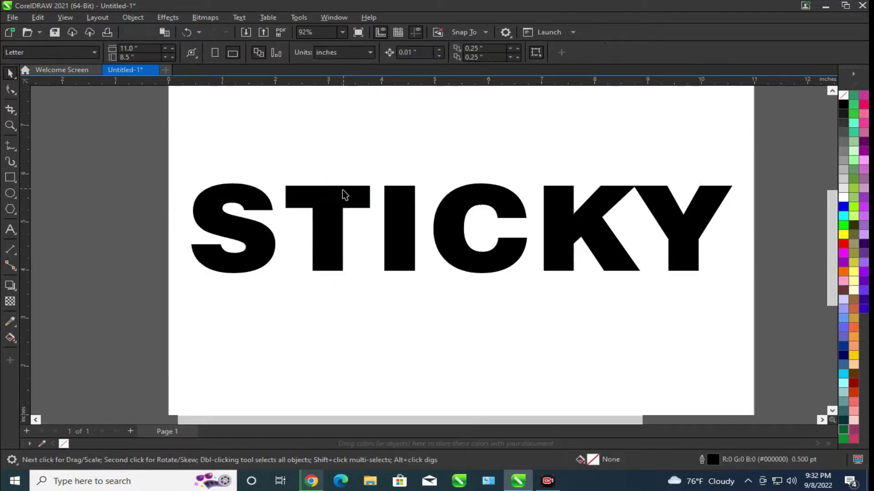
left_click(343, 191)
left_click(255, 195)
left_click(403, 211)
left_click(491, 202)
left_click(566, 211)
left_click(681, 221)
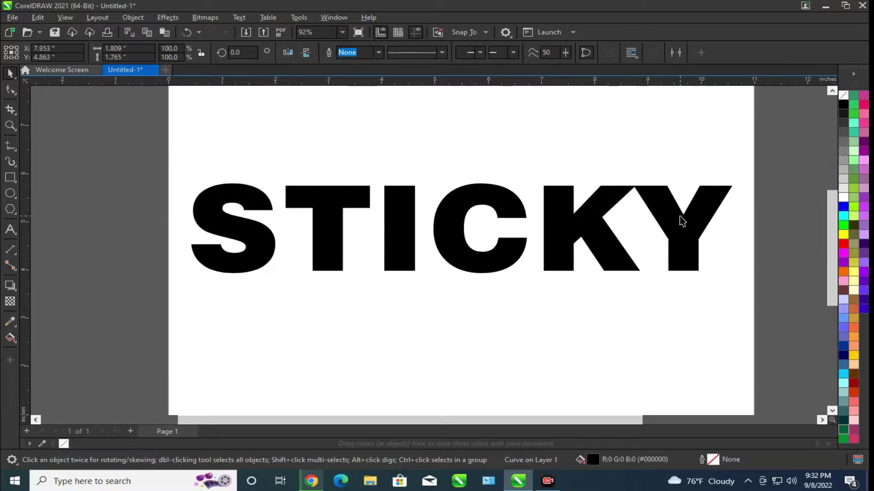
left_click_drag(681, 220, 682, 223)
key("ctrl+z")
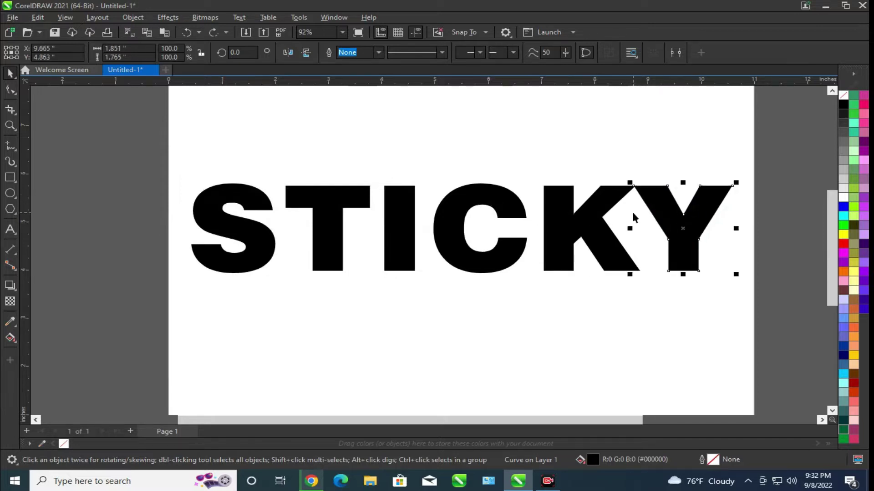
Draw a straight diagonal Pen line across the upper-left part of the letter S, about 1.10 in wide and 0.80 in high.
left_click(477, 157)
left_click(198, 218)
scroll(195, 205, "up", 4)
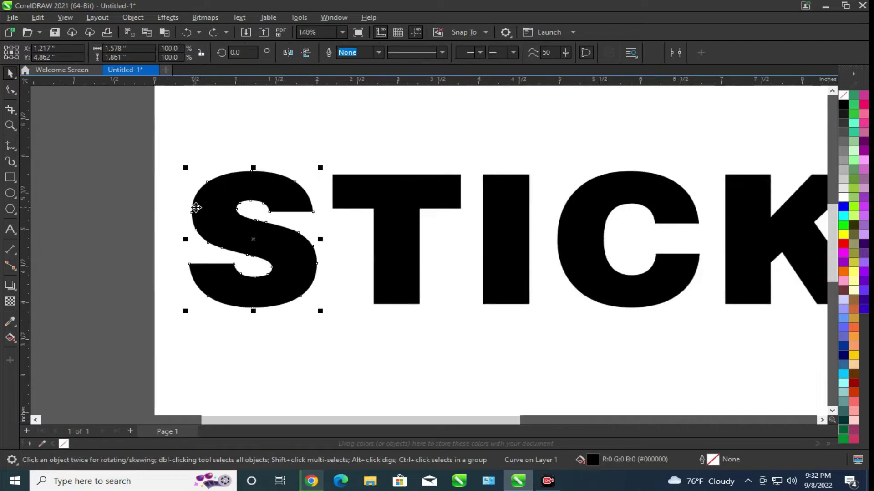
left_click(13, 153)
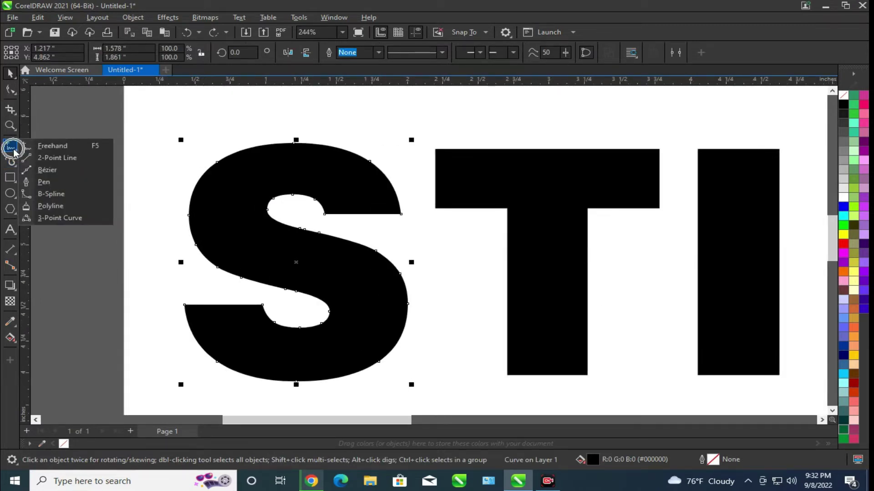
left_click(44, 182)
left_click_drag(169, 233, 324, 131)
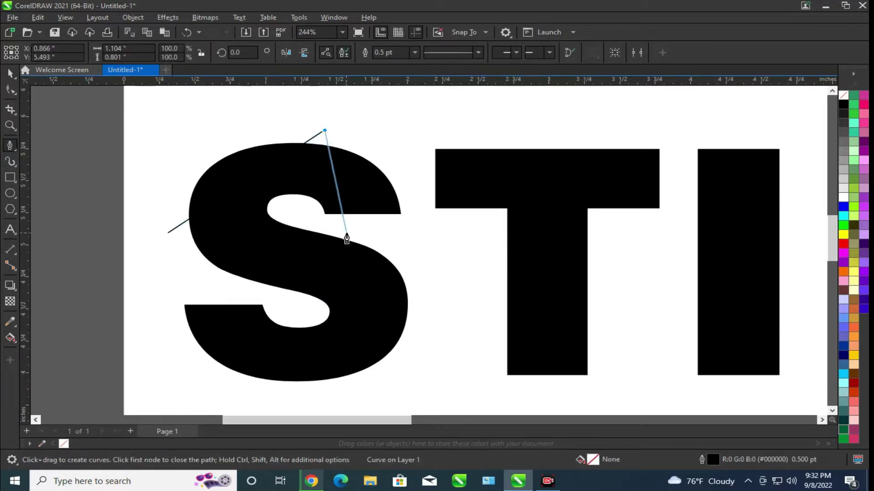
left_click(10, 73)
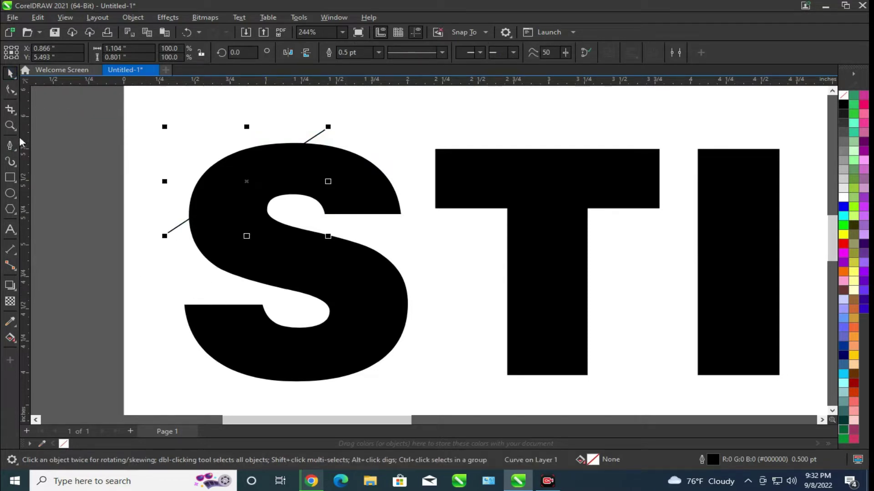
Draw a second diagonal Pen line across the lower-right part of the S, about 0.98 in wide and 0.87 in high.
left_click(10, 145)
left_click(423, 283)
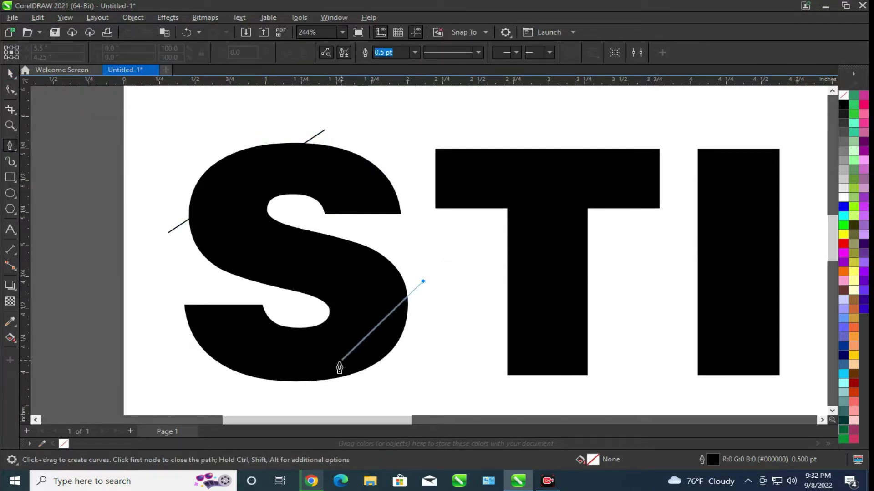
left_click(284, 392)
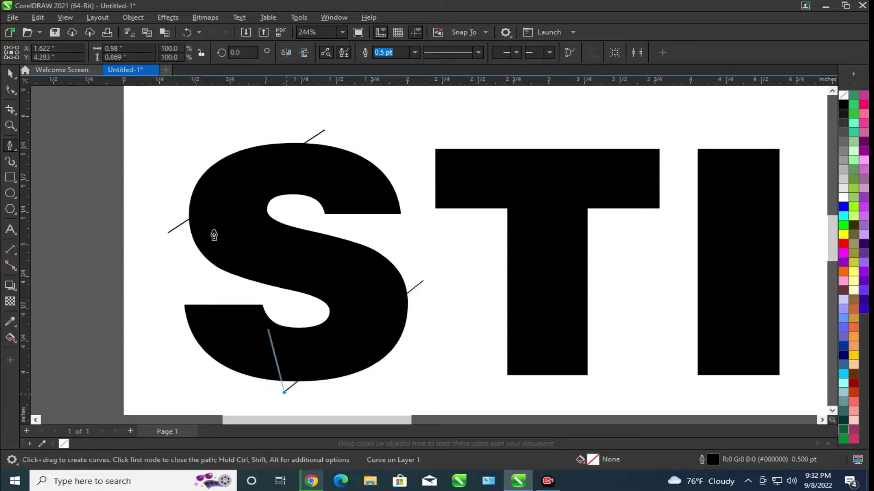
left_click(10, 73)
Draw a slanted Pen line across the crossbar of the T, about 1.38 in wide and 0.34 in high.
scroll(399, 245, "down", 2)
scroll(468, 200, "up", 2)
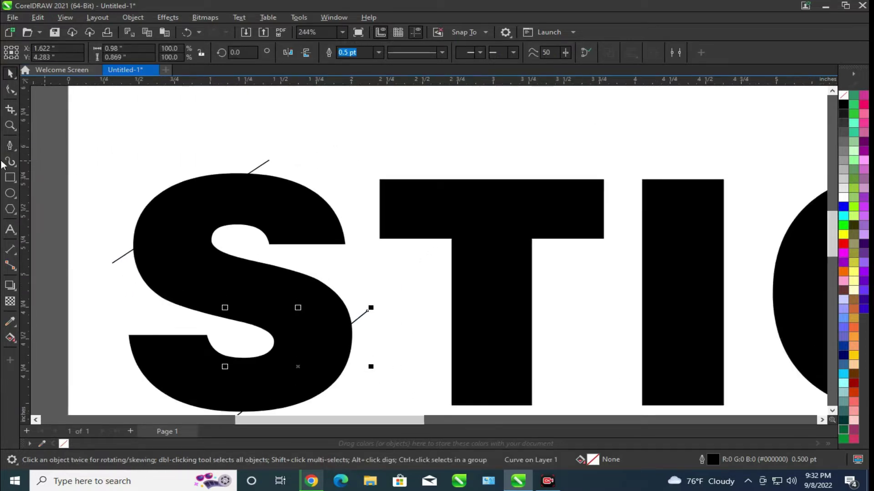
left_click(11, 145)
left_click(363, 214)
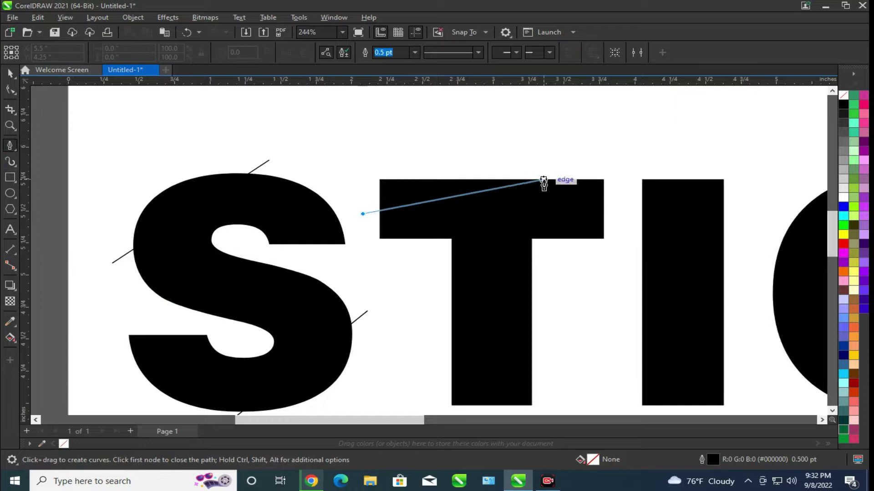
left_click(558, 171)
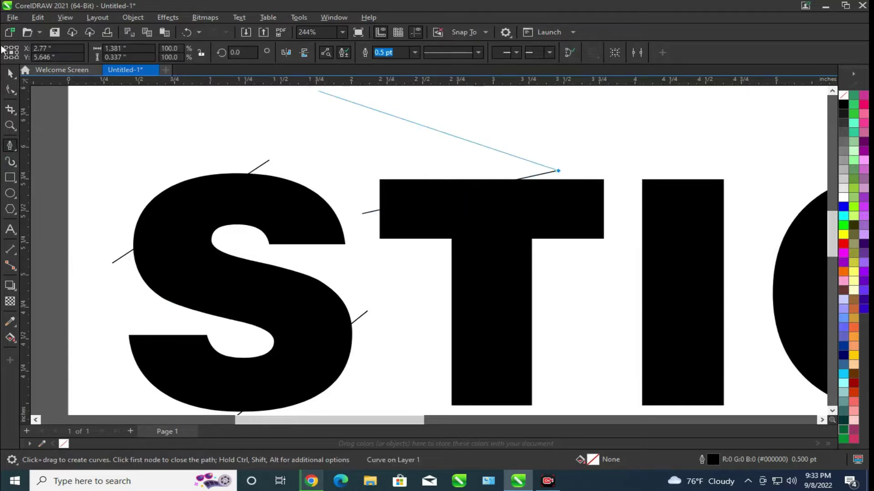
Draw a slanted Pen line across the lower stem of the T, about 0.37 in wide and 1.08 in high.
left_click(10, 73)
scroll(517, 220, "down", 1)
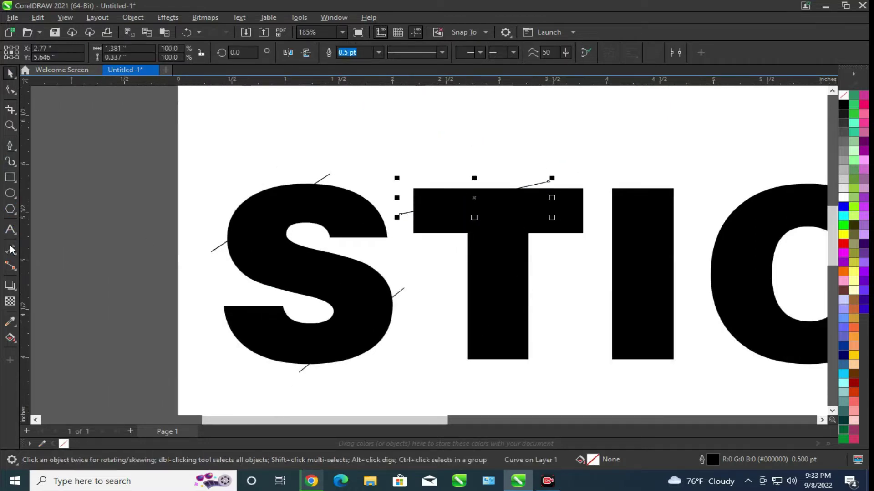
left_click(11, 145)
scroll(533, 273, "up", 2)
left_click(537, 242)
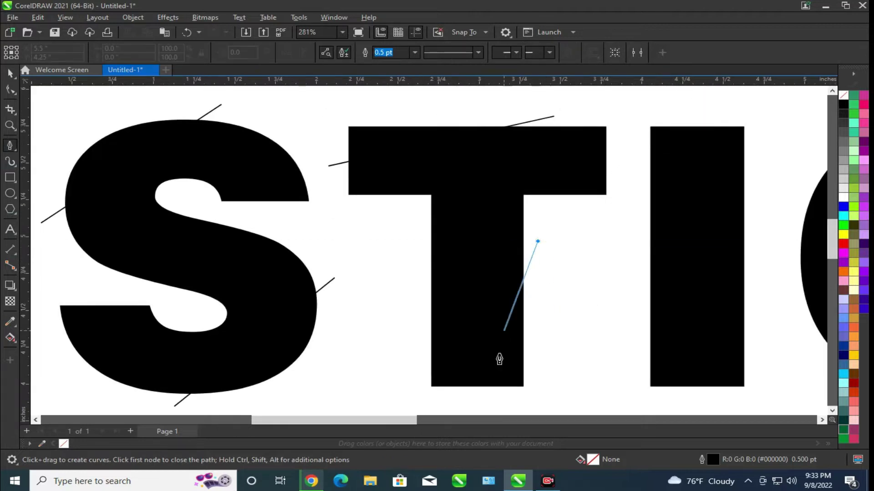
left_click(477, 404)
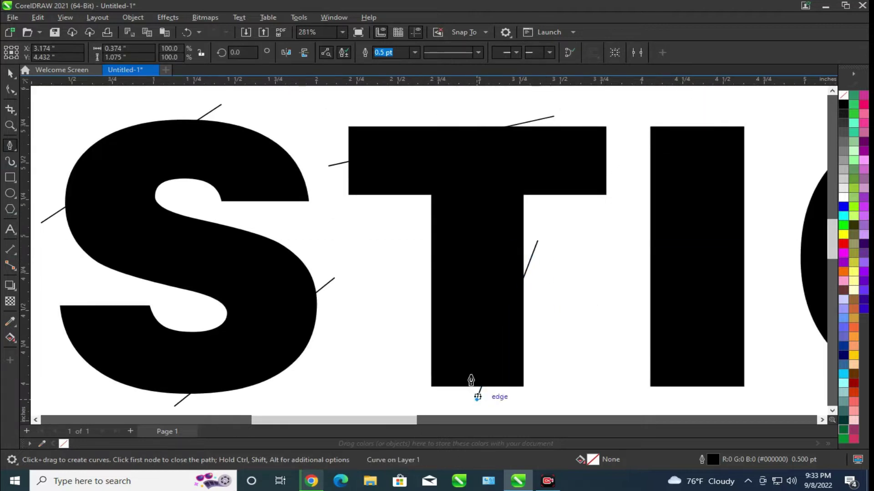
left_click(10, 73)
Draw a steep Pen line from above the I down across its right edge, about 0.42 in wide and 1.36 in high.
scroll(208, 273, "down", 2)
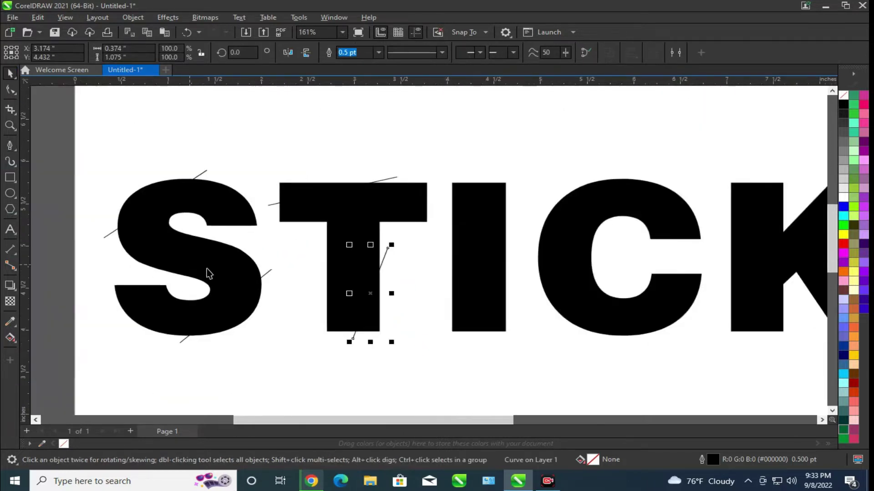
left_click(11, 146)
scroll(536, 244, "up", 2)
left_click(436, 140)
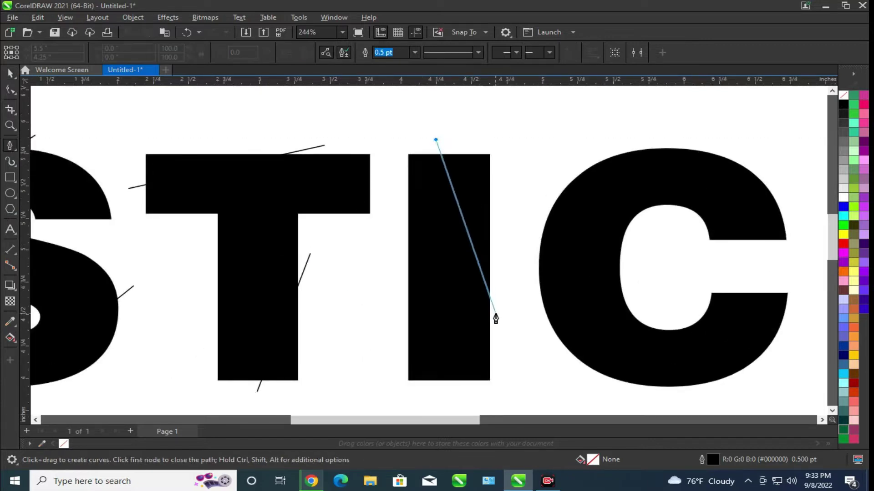
left_click(496, 314)
left_click(10, 73)
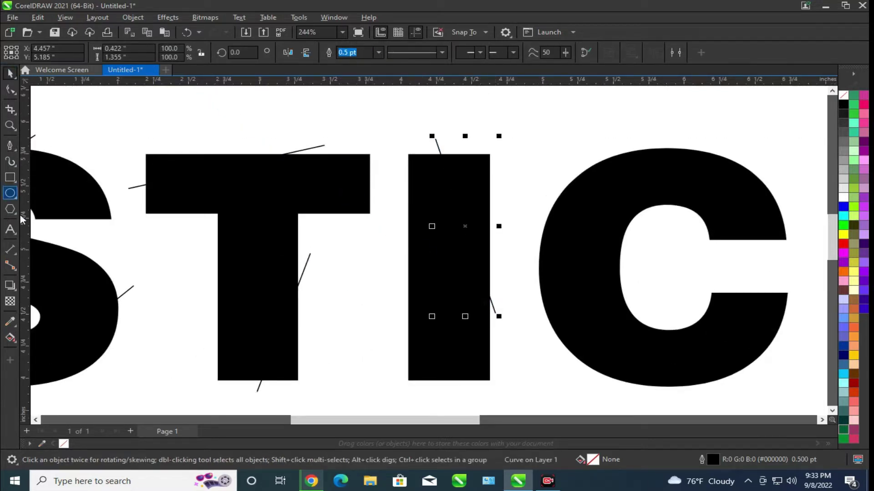
Draw a steep Pen line across the left side of the C, about 0.55 in wide and 1.71 in high.
left_click(10, 145)
scroll(526, 254, "down", 2)
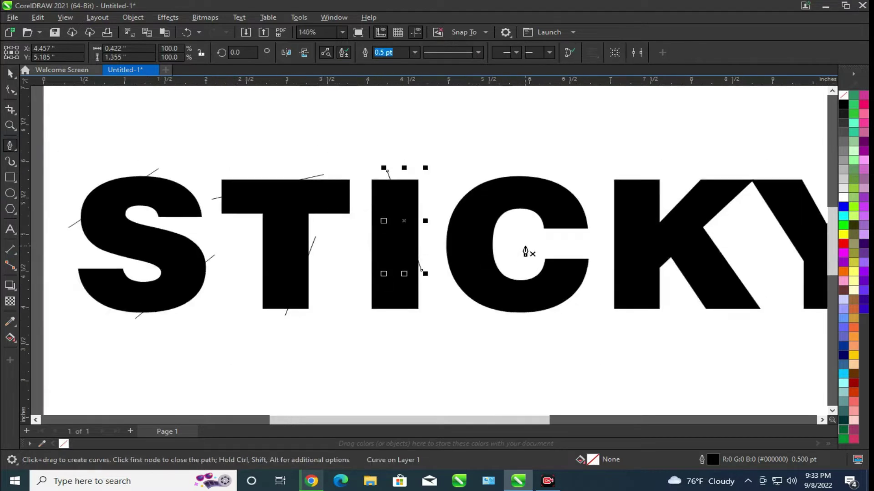
scroll(488, 150, "up", 1)
left_click(487, 144)
left_click(427, 310)
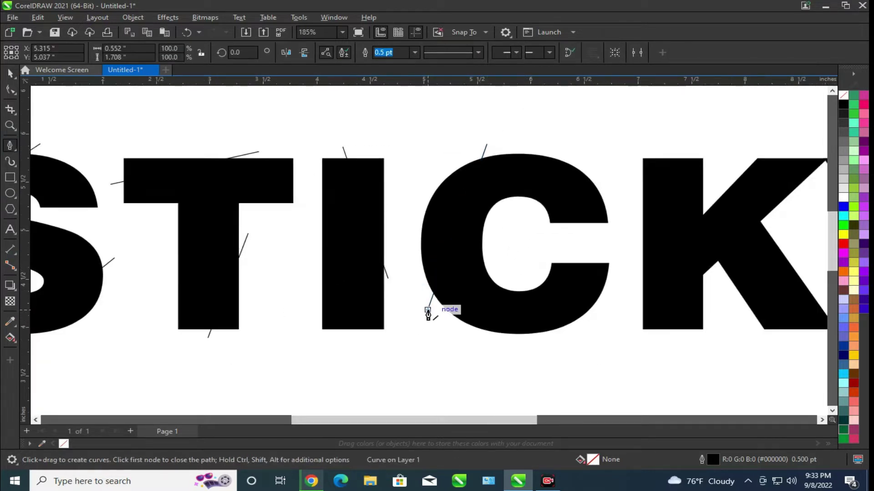
left_click(11, 73)
Draw a diagonal Pen line across the lower-right part of the C, about 1.09 in wide and 0.68 in high.
left_click(10, 146)
scroll(581, 365, "up", 1)
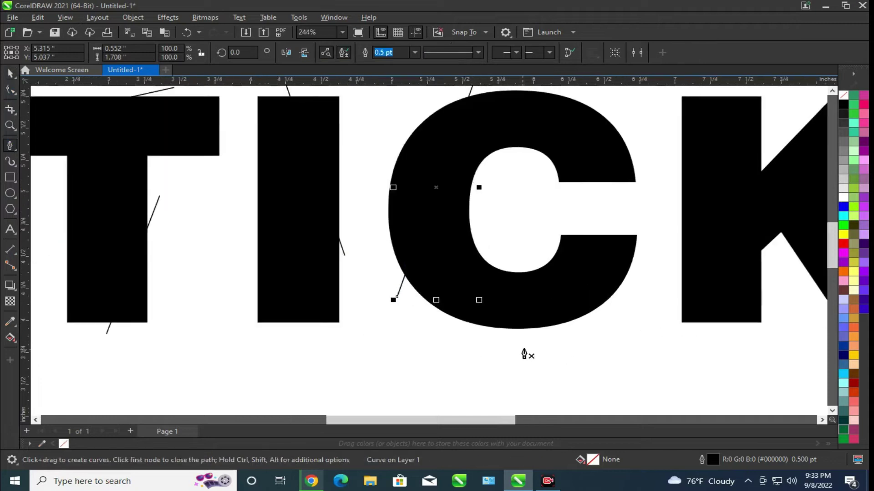
left_click(497, 336)
left_click(652, 249)
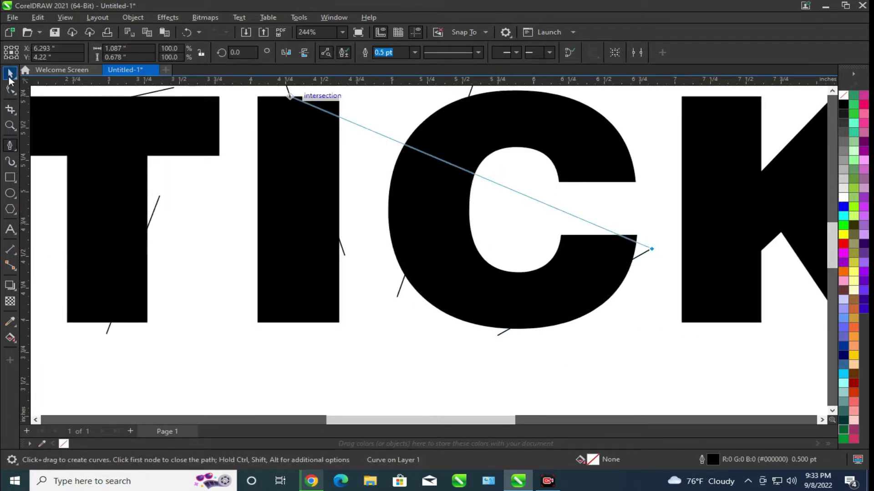
left_click(10, 74)
Draw a slanted Pen line across the upper stem of the K, about 0.39 in wide and 1.01 in high.
scroll(176, 297, "down", 2)
scroll(449, 249, "up", 1)
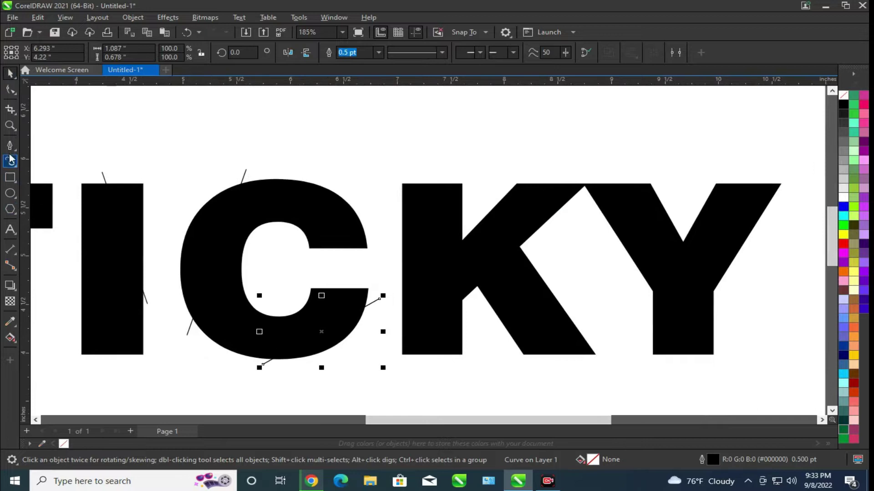
left_click(9, 145)
left_click(431, 162)
left_click(390, 260)
left_click(12, 73)
Draw a steep Pen line across the lower leg of the K, about 0.26 in wide and 1.05 in high.
left_click(10, 146)
scroll(558, 362, "up", 1)
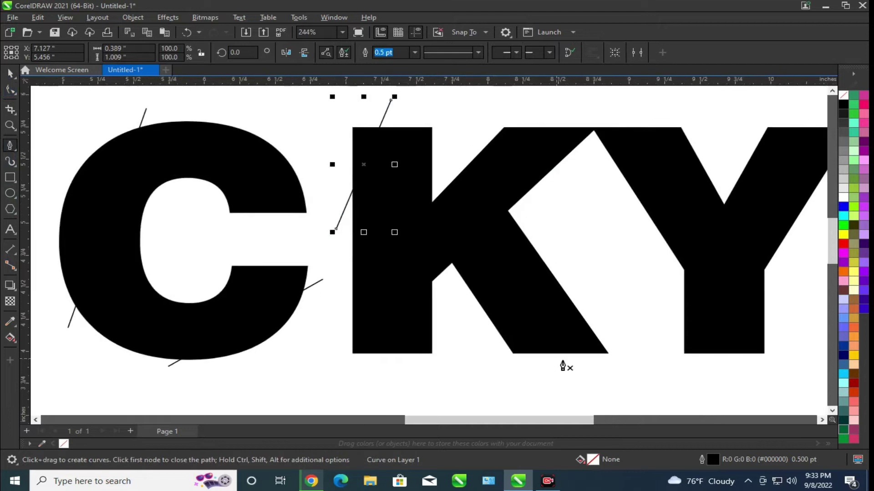
left_click(569, 231)
left_click(533, 365)
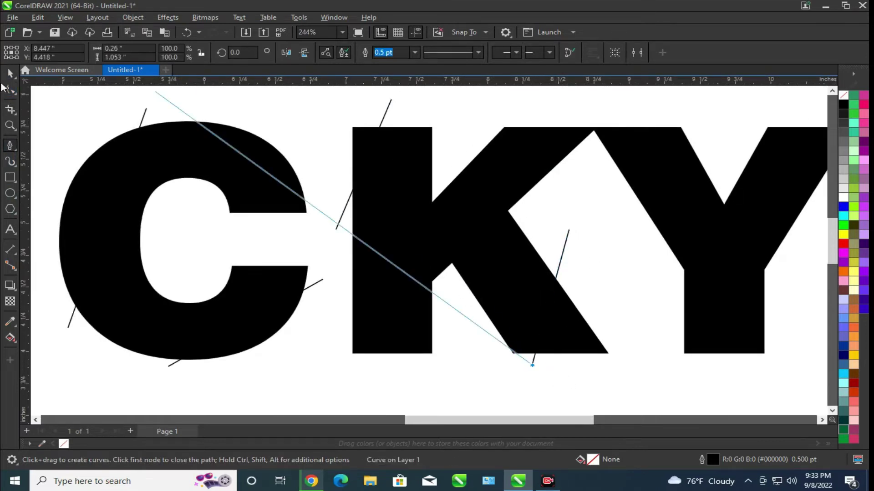
left_click(10, 73)
Nudge the letter Y slightly to the right to leave a gap between it and the K.
scroll(506, 176, "down", 2)
scroll(442, 195, "up", 1)
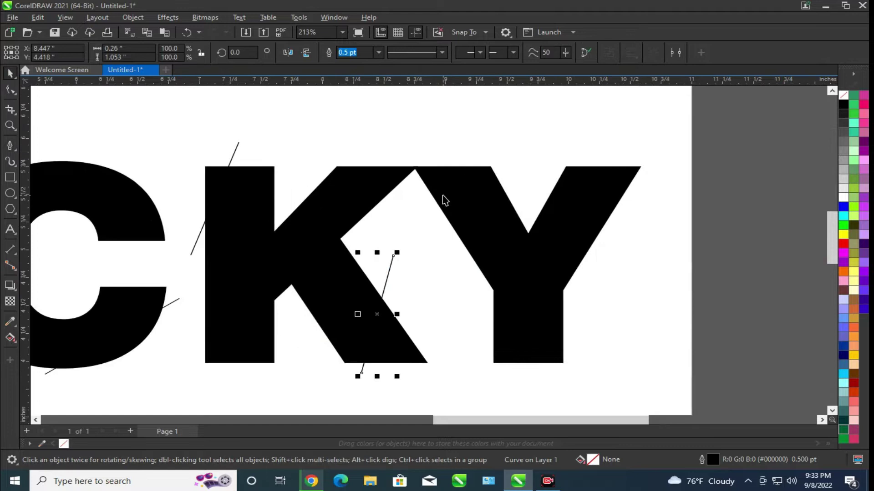
left_click(442, 196)
key("Right")
key("Right")
key("Right")
key("Right")
key("Right")
key("Right")
scroll(611, 141, "up", 1)
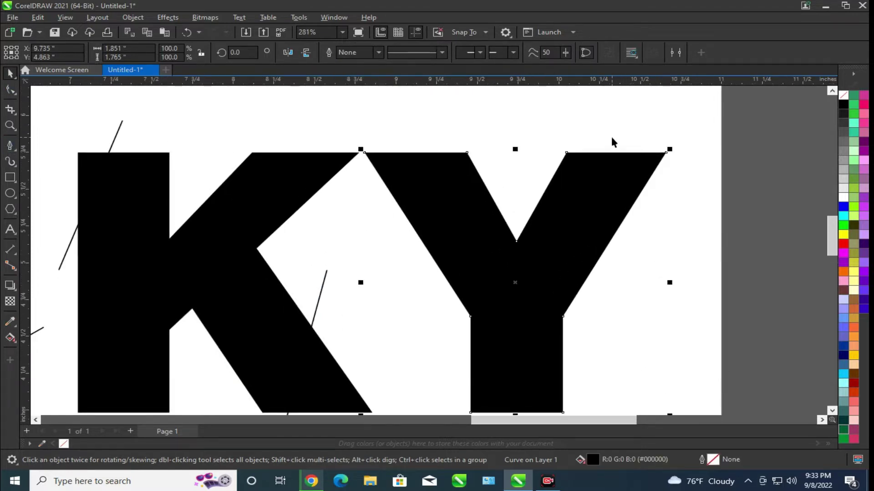
left_click(593, 132)
Draw a steep Pen line across the right arm of the Y, about 0.17 in wide and 1.18 in high.
left_click(10, 146)
left_click(598, 125)
left_click(624, 304)
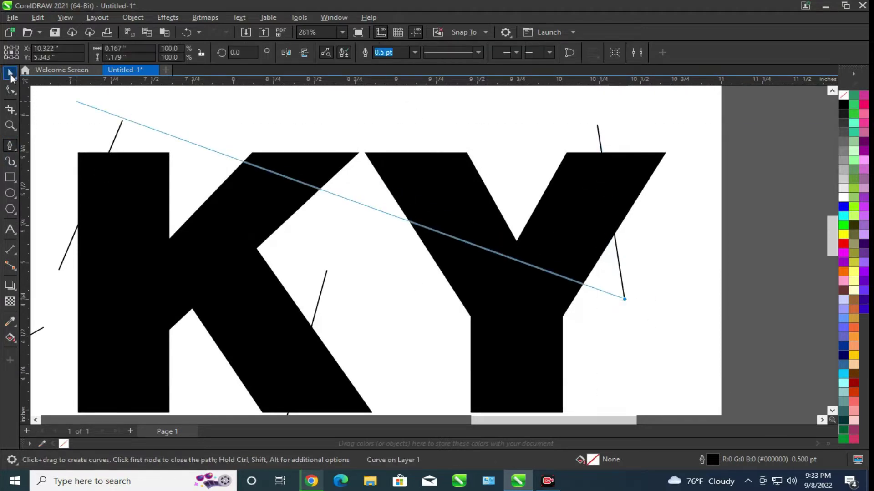
left_click(10, 73)
Draw a diagonal Pen line across the stem of the Y, about 0.42 in wide and 0.57 in high.
scroll(534, 191, "down", 1)
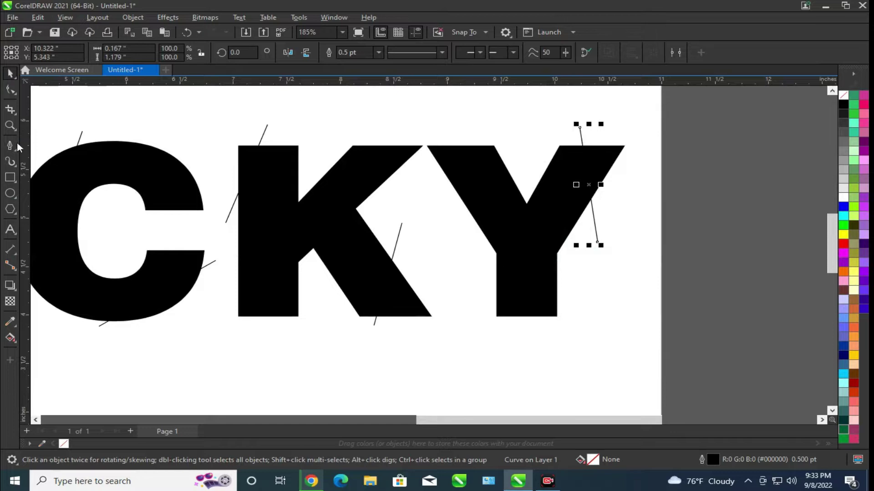
left_click(10, 146)
scroll(531, 263, "up", 1)
left_click(534, 351)
left_click(474, 277)
left_click(10, 73)
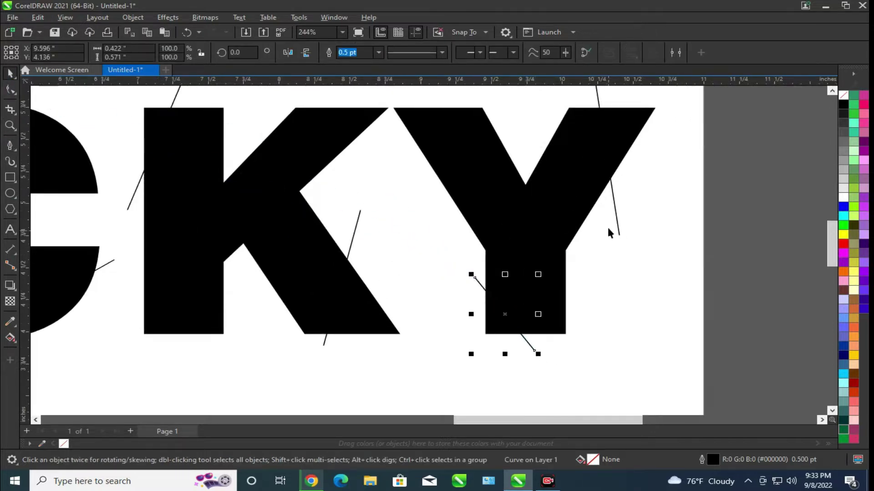
Fill all six letters of STICKY with blue, leaving the cutting lines black.
scroll(607, 225, "down", 4)
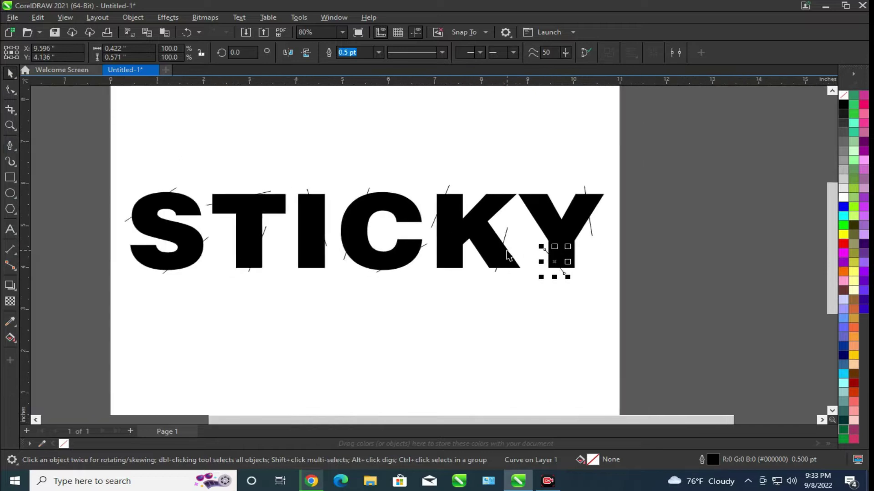
scroll(226, 214, "up", 1)
left_click(226, 215)
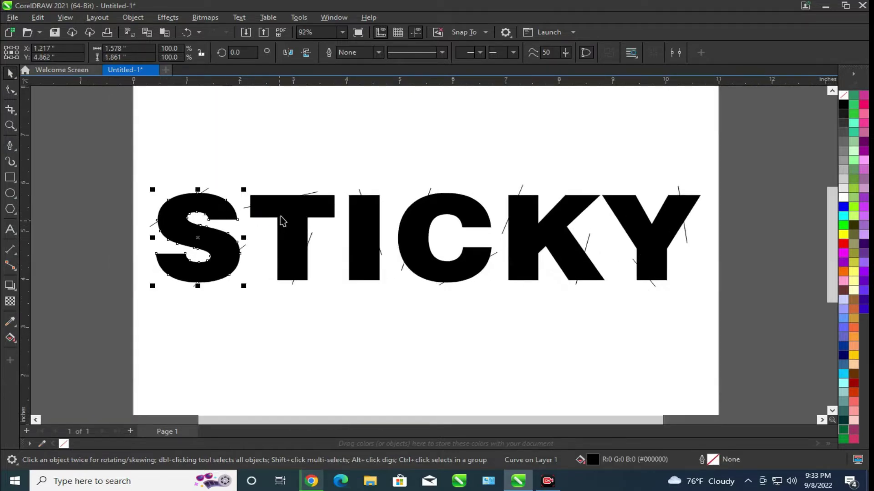
left_click(282, 224, "shift")
left_click(373, 217, "shift")
left_click(421, 219, "shift")
left_click(523, 230, "shift")
left_click(627, 221, "shift")
left_click(843, 207)
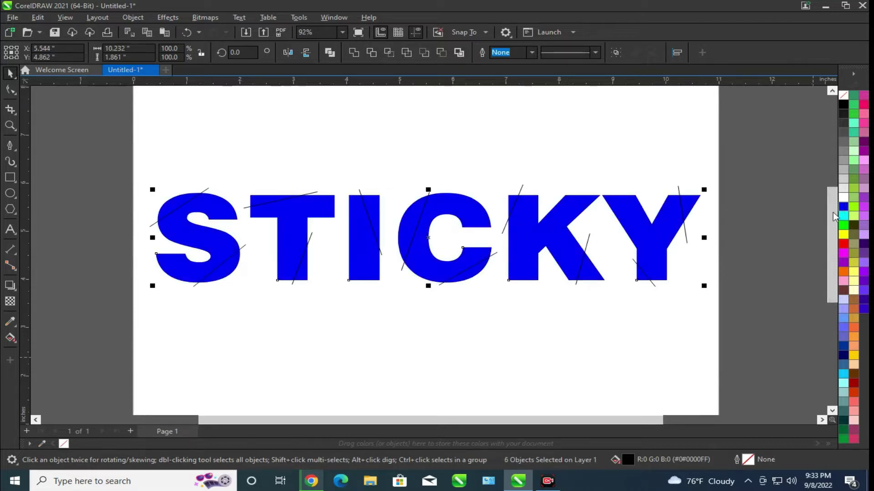
left_click(367, 173)
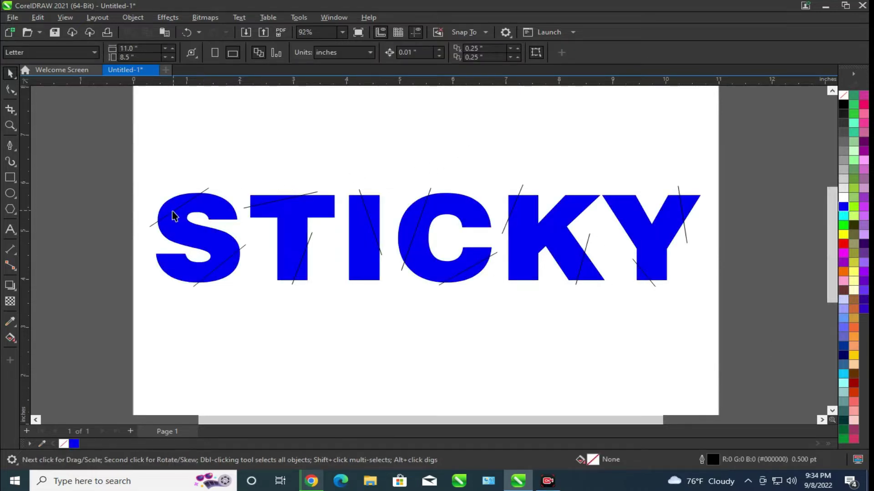
Trim the letter S with the diagonal line crossing its upper-left part.
scroll(173, 216, "up", 2)
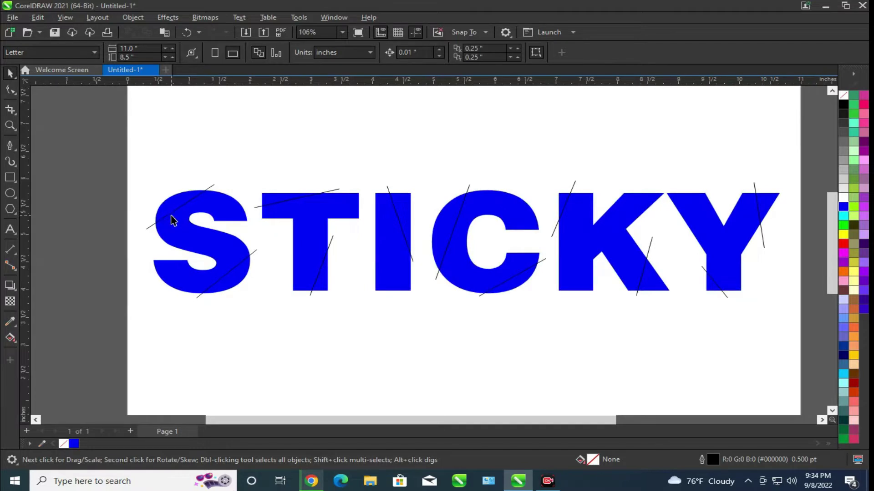
left_click(187, 202)
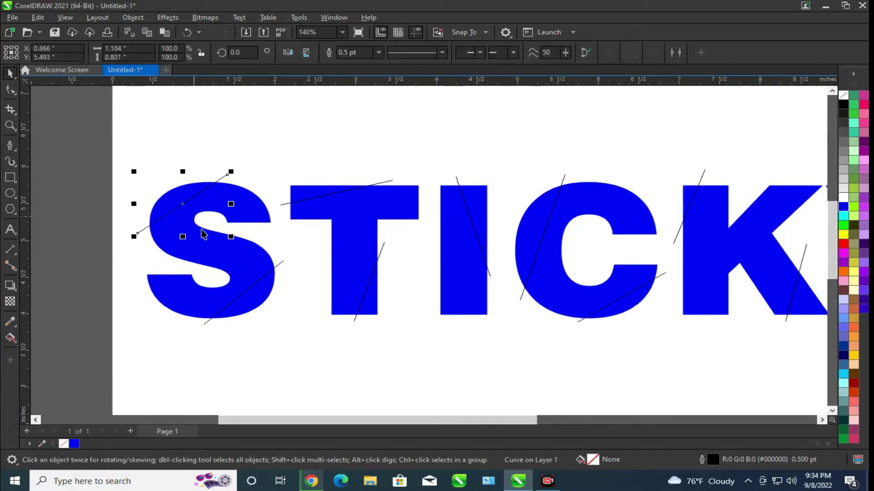
left_click(255, 202, "shift")
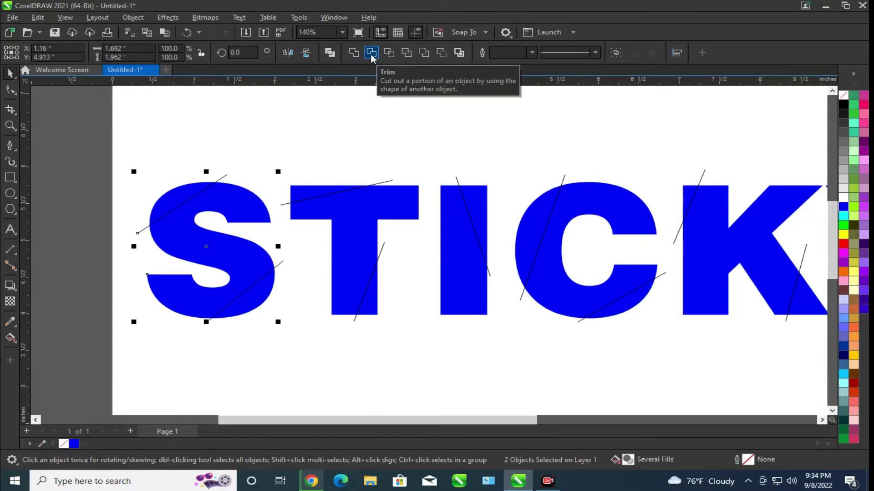
left_click(113, 182)
left_click_drag(72, 133, 276, 357)
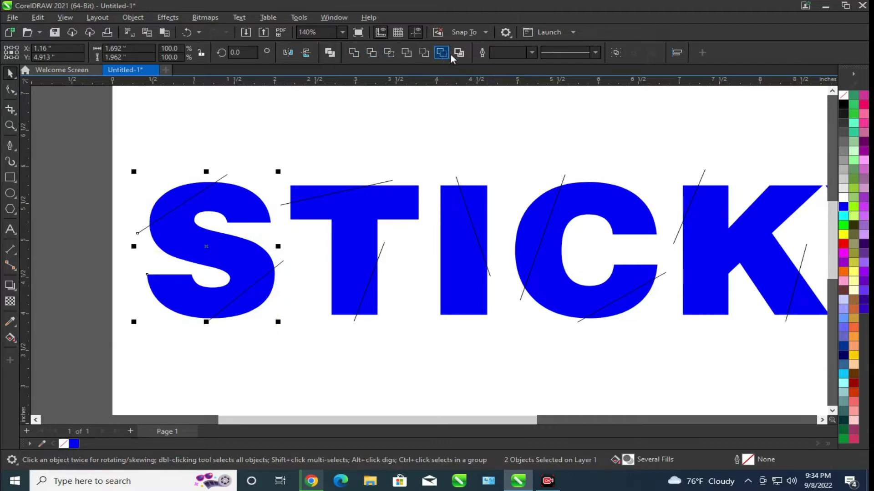
left_click(372, 51)
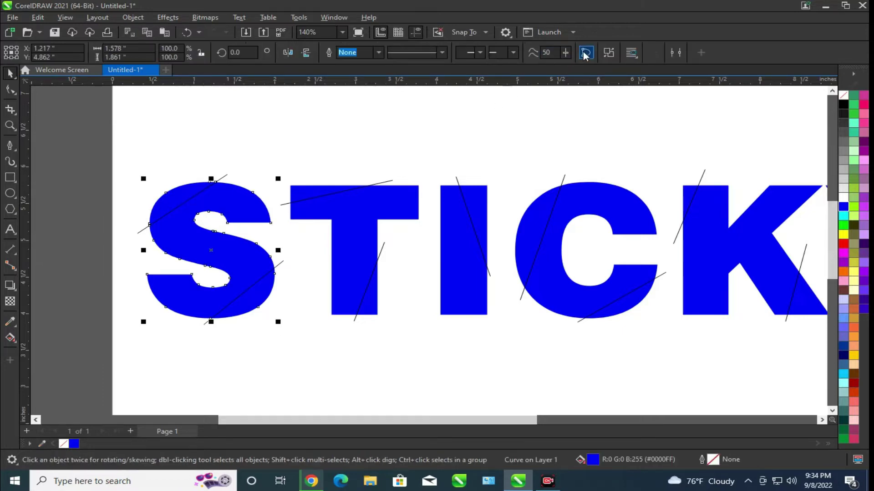
Break the trimmed S apart into separate pieces along the upper cut.
left_click(383, 115)
left_click(180, 194)
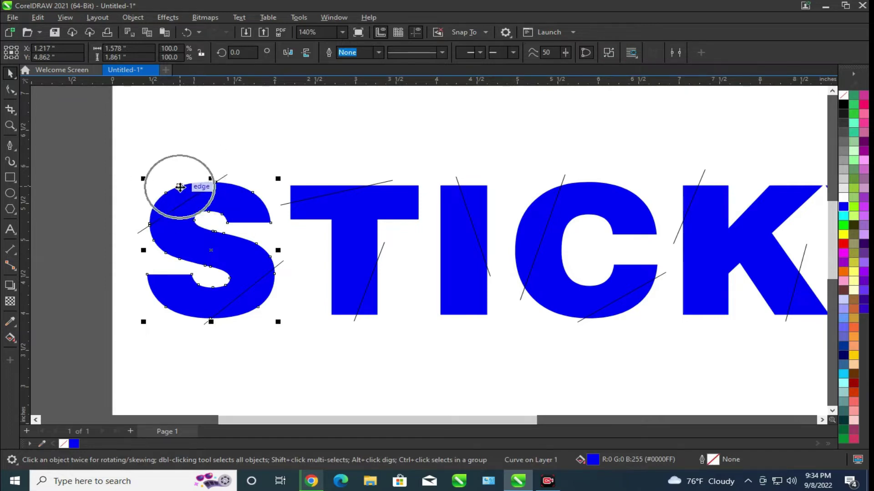
left_click(607, 54)
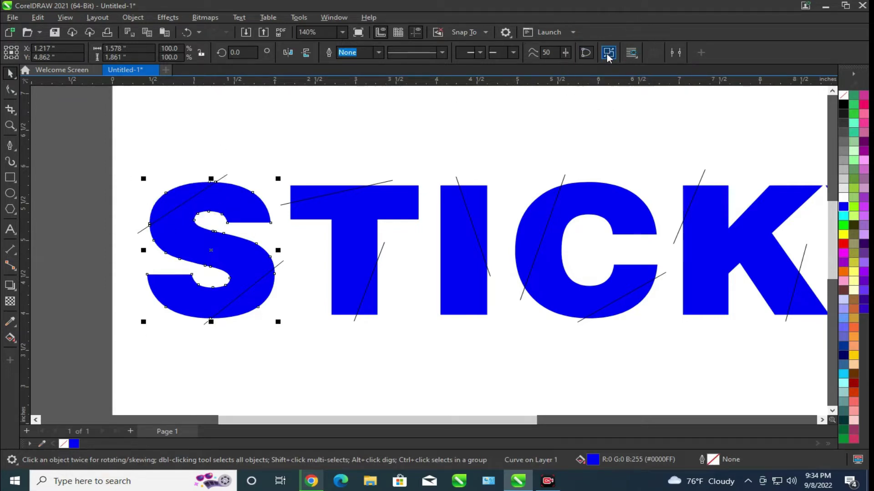
left_click(607, 53)
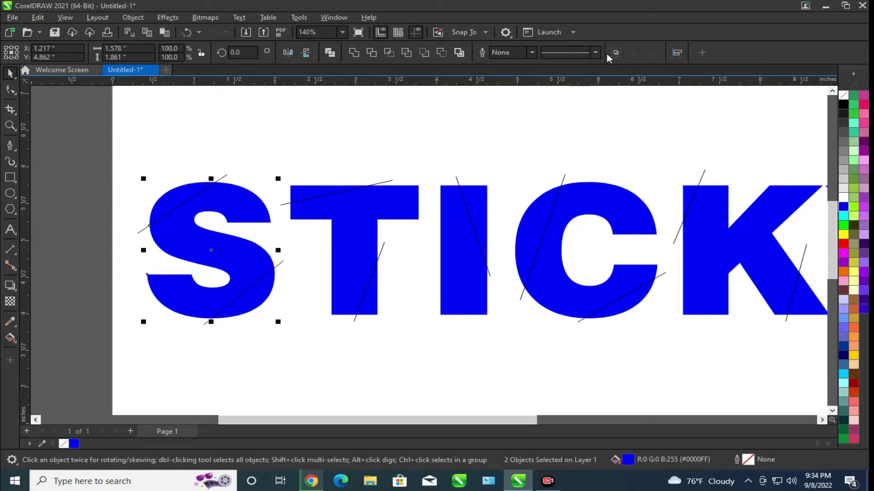
Delete the diagonal cutting line over the upper-left part of the S.
left_click(176, 148)
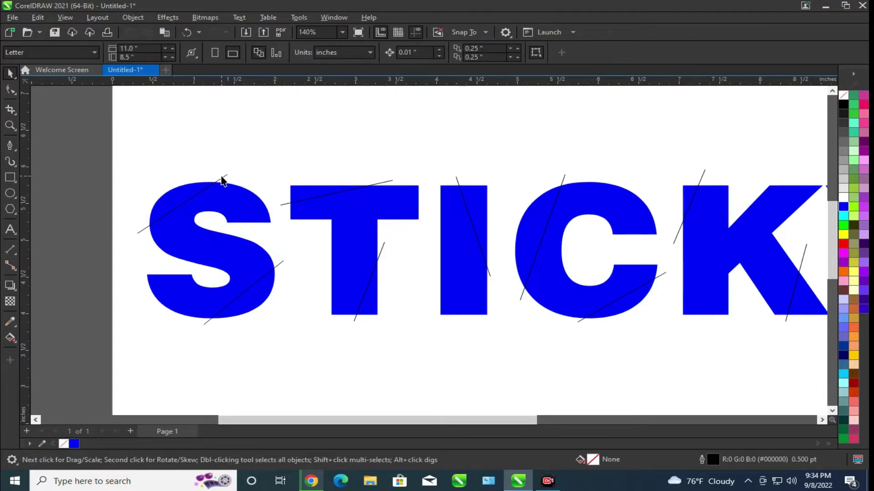
left_click(224, 178)
right_click(224, 176)
Move the S's separated upper piece away to test the cut, and undo the move.
left_click(207, 206)
left_click_drag(174, 206, 177, 148)
key("ctrl+z")
Trim the S with the diagonal line across its lower-right part and delete that line.
left_click(263, 277)
left_click(275, 314)
left_click(264, 277)
left_click(269, 257, "shift")
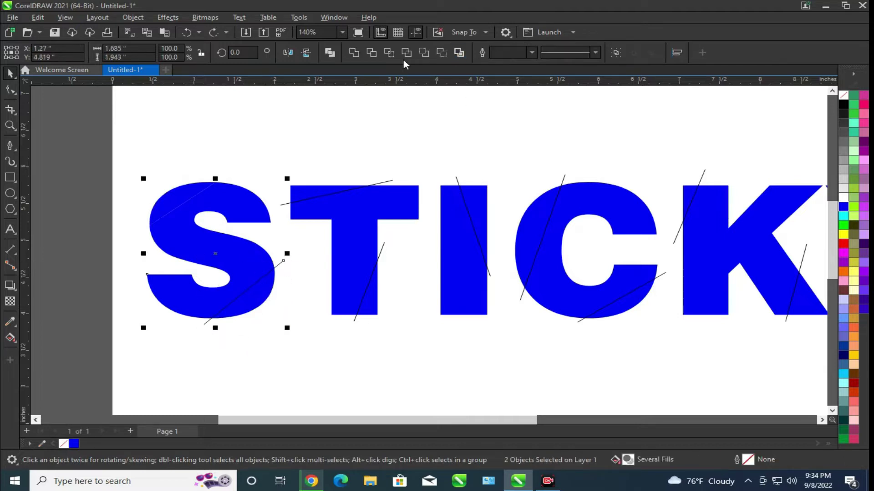
left_click(373, 52)
left_click(283, 260)
Break the main body of the S apart along the lower cut and deselect it.
left_click(263, 289)
left_click(262, 289)
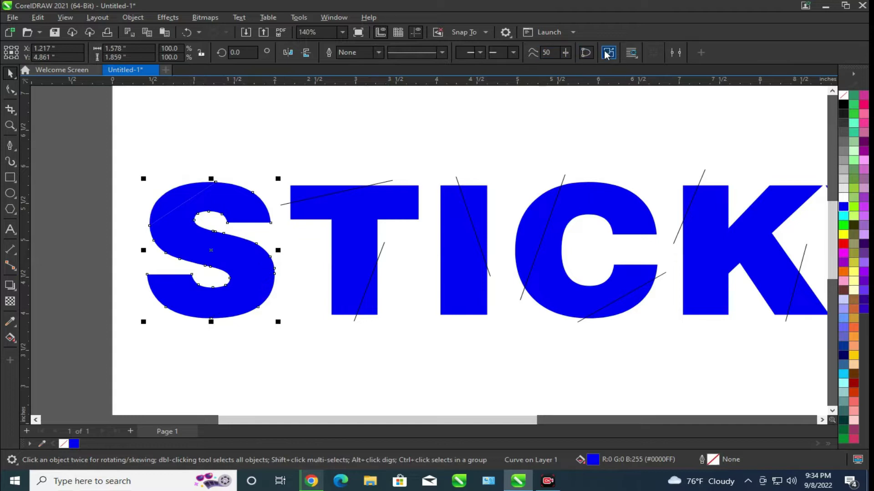
key("Escape")
Trim the T with its two diagonal lines and delete both lines.
left_click_drag(254, 148, 397, 347)
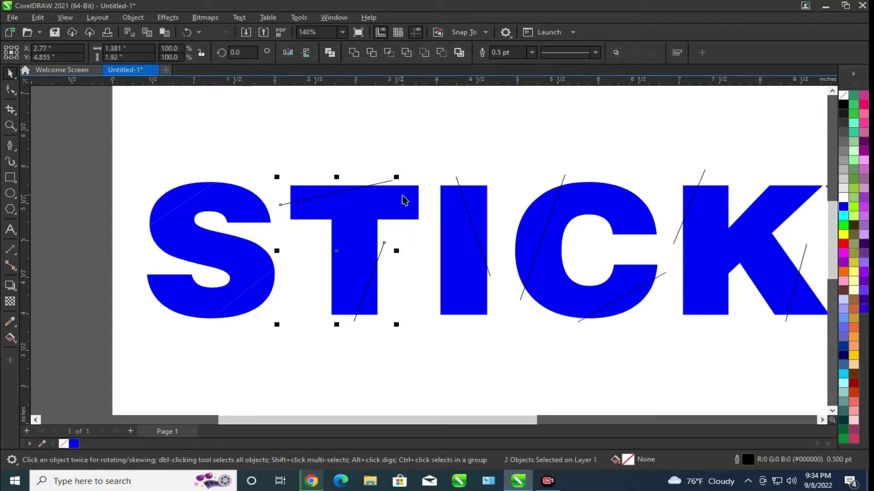
left_click(371, 53)
left_click(394, 184)
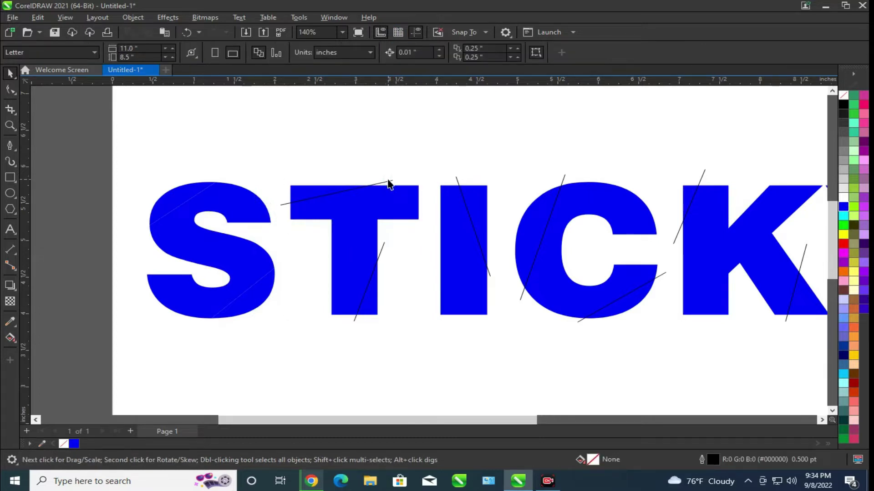
left_click(391, 184)
key("Delete")
Break the trimmed T apart into separate pieces and deselect them.
left_click(333, 234)
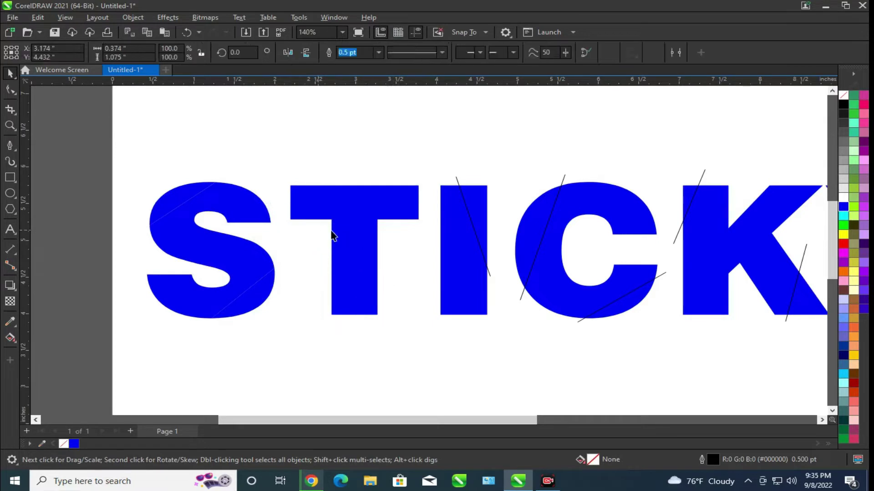
left_click(606, 53)
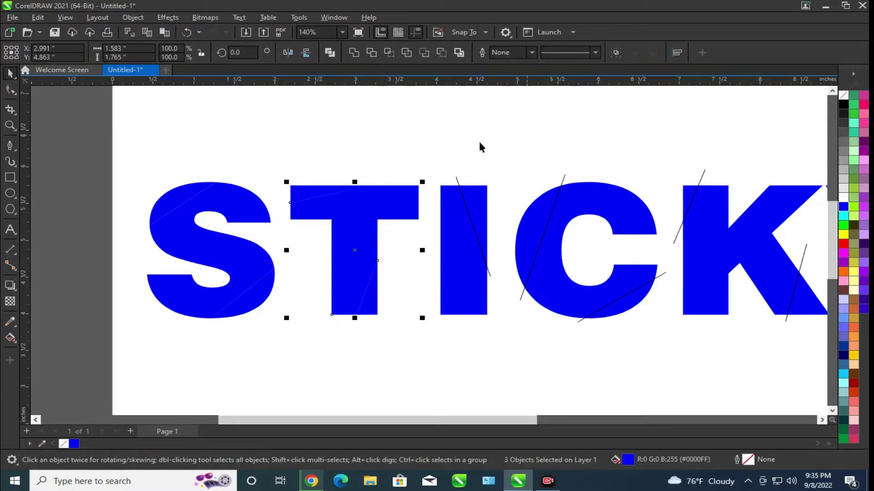
left_click(512, 136)
Trim the I with the diagonal line crossing it and delete that line.
left_click_drag(441, 153, 499, 296)
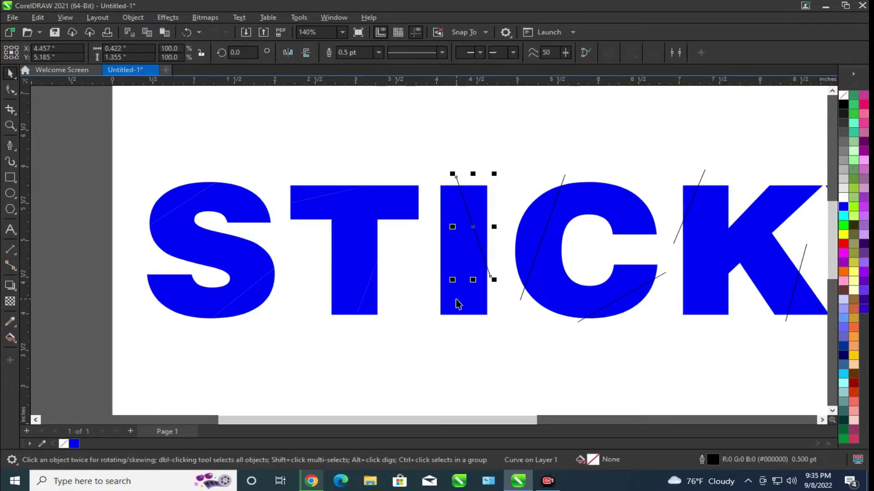
left_click(371, 54)
left_click(495, 259)
left_click(489, 274)
key("Delete")
Trim the C with the steep diagonal line across its left side and delete that line.
scroll(348, 242, "down", 1)
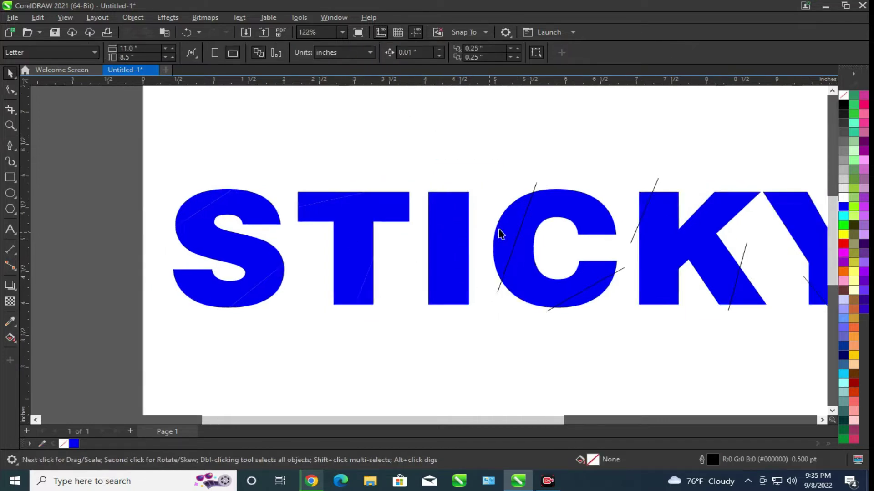
scroll(514, 223, "up", 2)
left_click(531, 205)
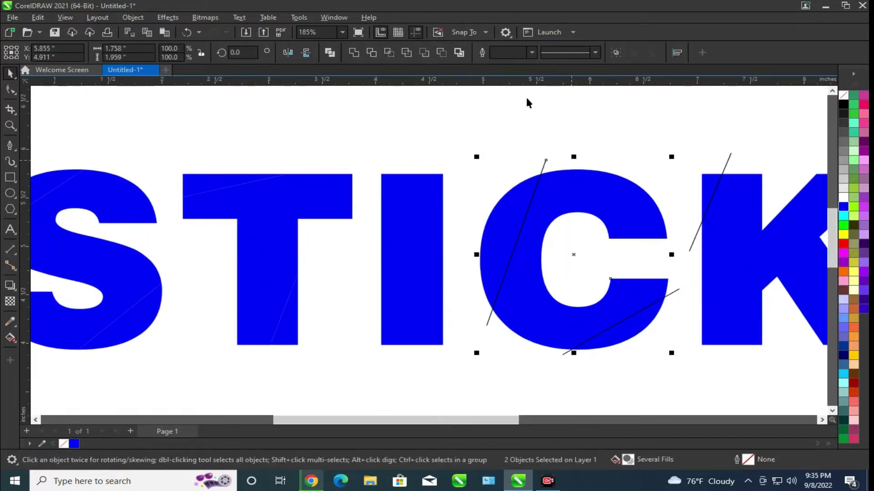
left_click(371, 53)
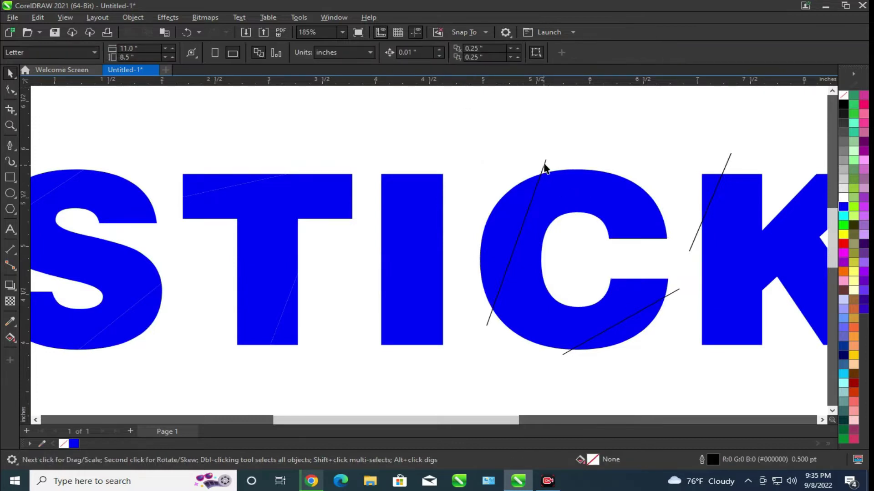
left_click(545, 163)
right_click(545, 161)
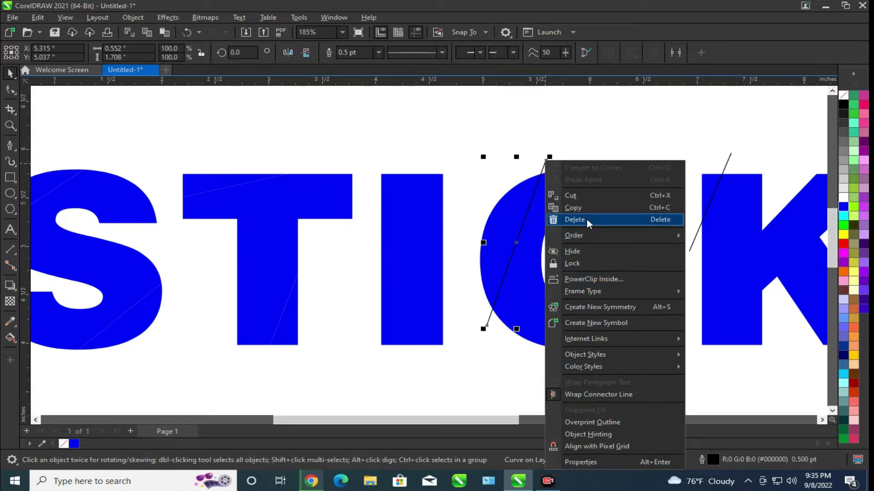
left_click(668, 220)
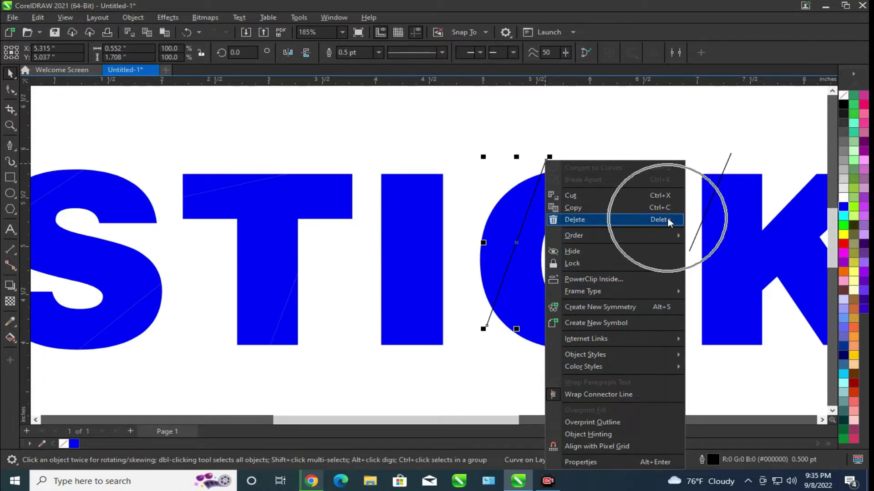
Trim the C with the diagonal line across its lower-right part and delete that line.
left_click_drag(719, 389, 432, 259)
left_click(544, 321, "shift")
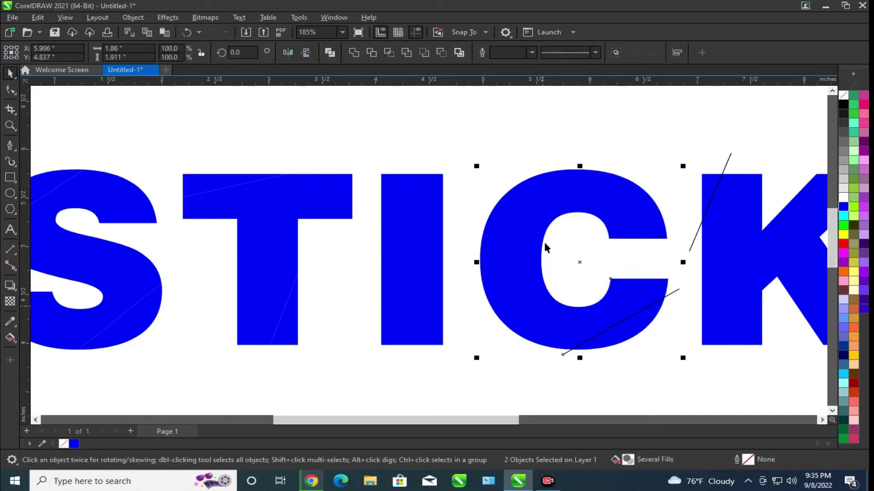
left_click(371, 53)
left_click(702, 390)
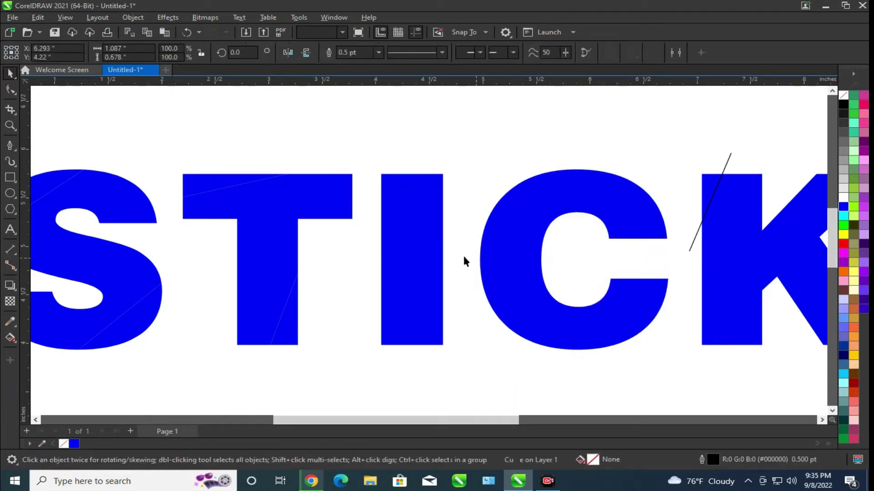
Trim the K with the diagonal line across its upper-left corner and delete that line.
scroll(465, 259, "down", 2)
scroll(641, 231, "up", 2)
left_click_drag(503, 102, 610, 302)
left_click(598, 269, "shift")
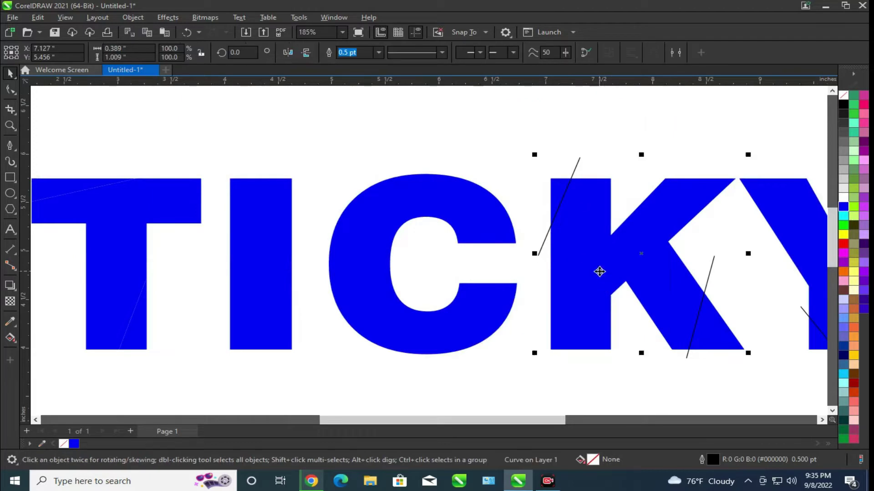
left_click(372, 53)
left_click(486, 106)
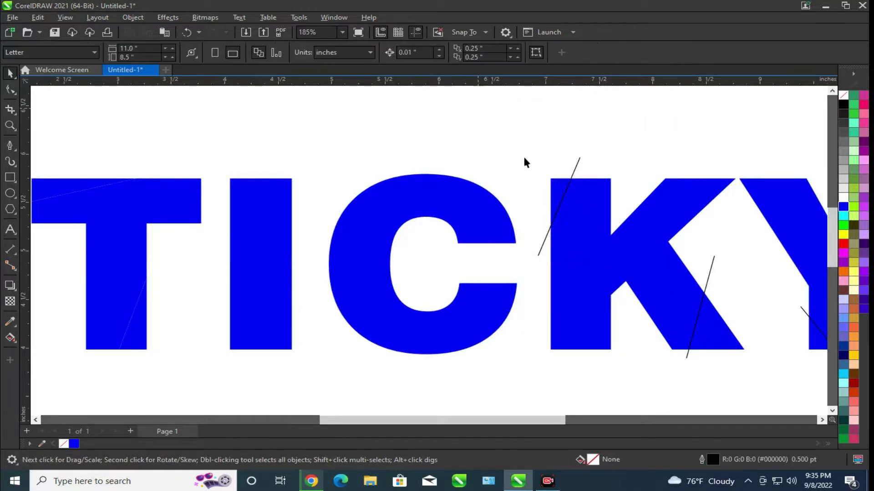
Trim the K with the diagonal line across its lower-right leg and delete that line.
left_click(696, 318)
left_click(643, 231, "shift")
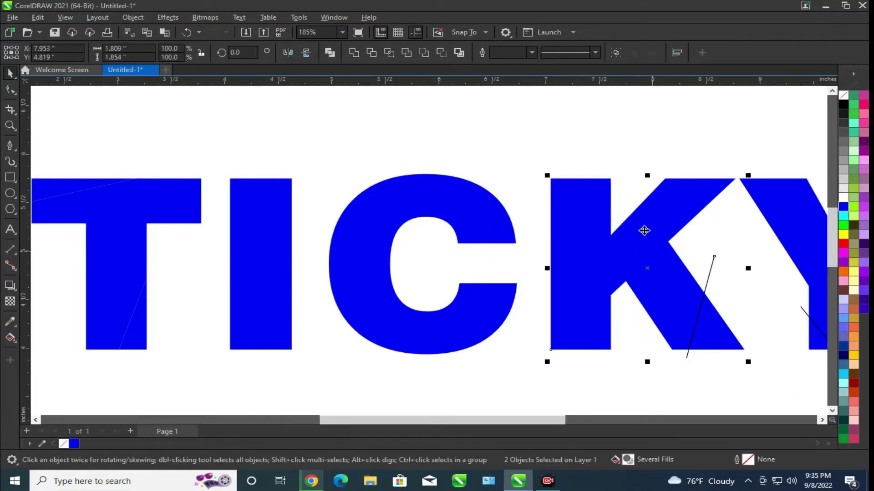
left_click(371, 53)
left_click(554, 106)
left_click(696, 319)
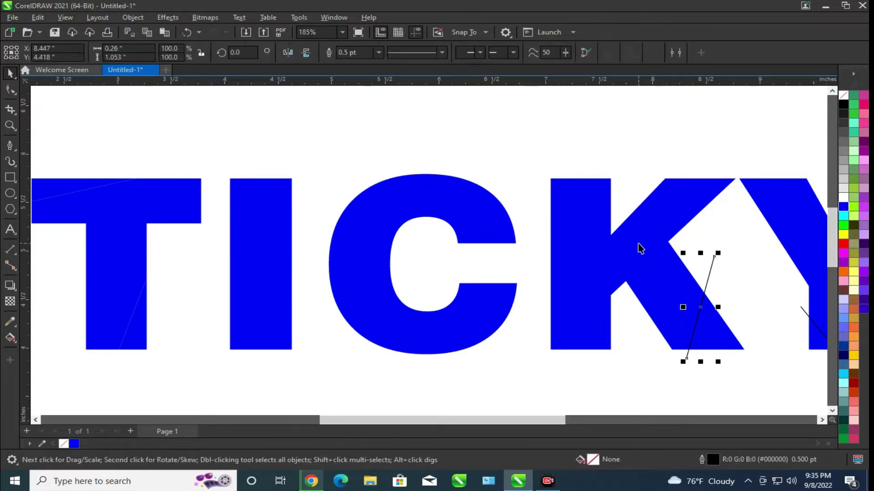
key("Delete")
Trim the Y with the lines across its stem and upper-right arm, and delete both lines.
scroll(323, 248, "down", 3)
scroll(661, 316, "up", 1)
left_click_drag(636, 351, 546, 254)
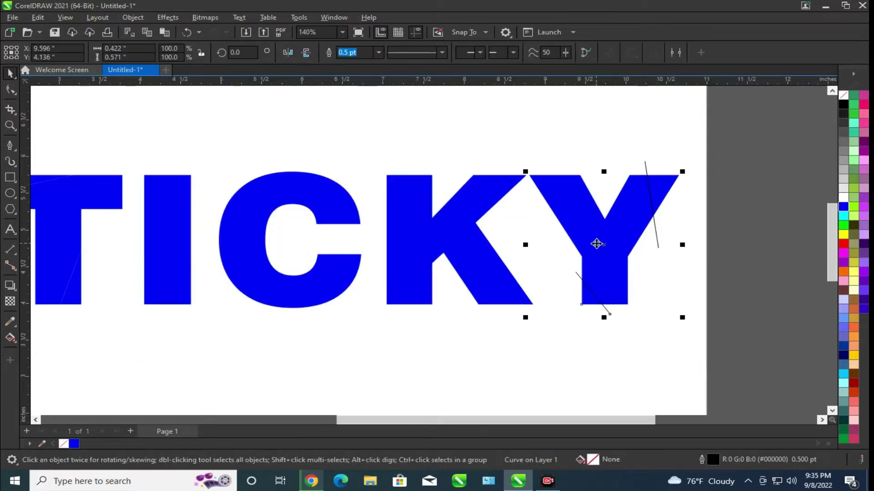
left_click(372, 54)
left_click_drag(723, 147, 637, 253)
left_click(372, 53)
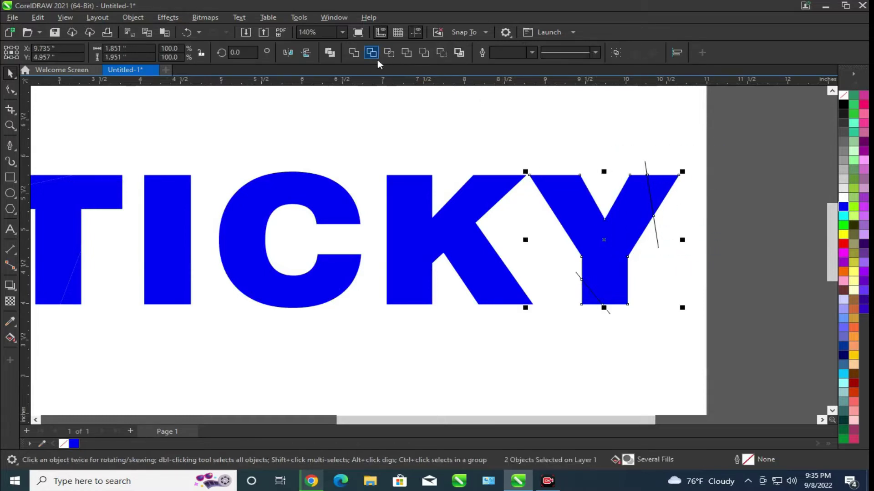
left_click_drag(737, 139, 570, 384)
key("Delete")
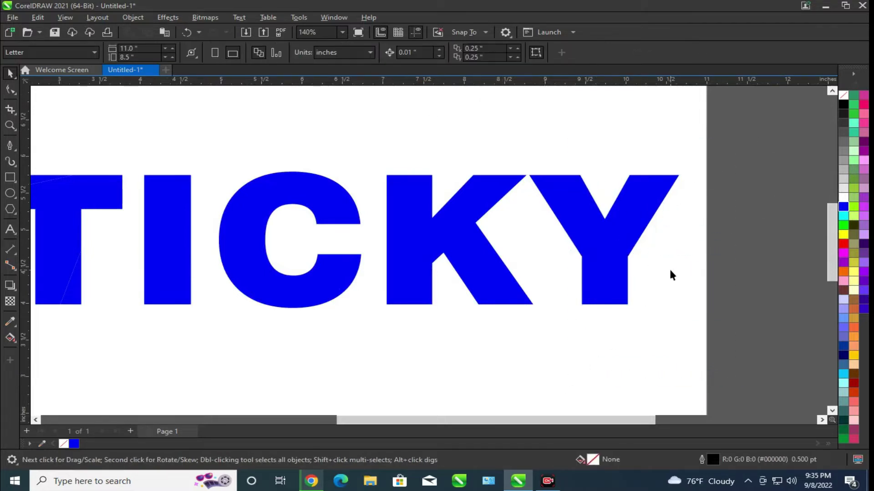
Examine the cuts in all letters in Wireframe view, and return to Enhanced view.
scroll(511, 288, "down", 2)
scroll(359, 284, "up", 1)
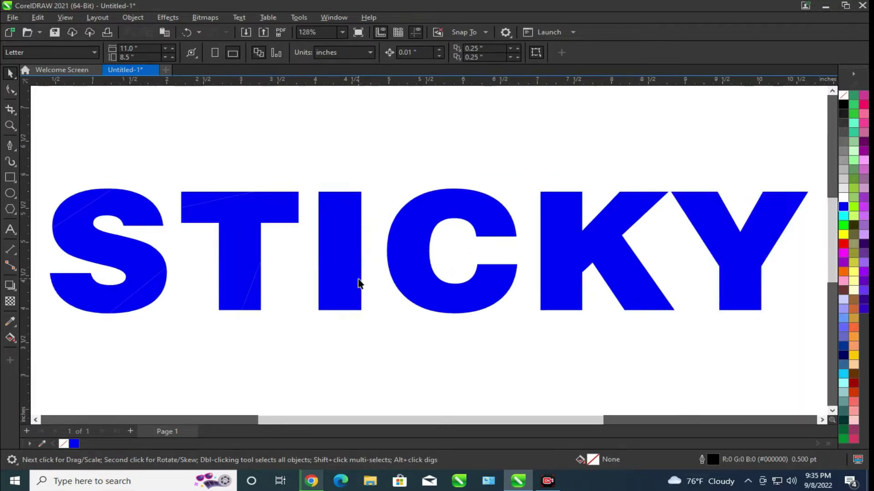
left_click(65, 19)
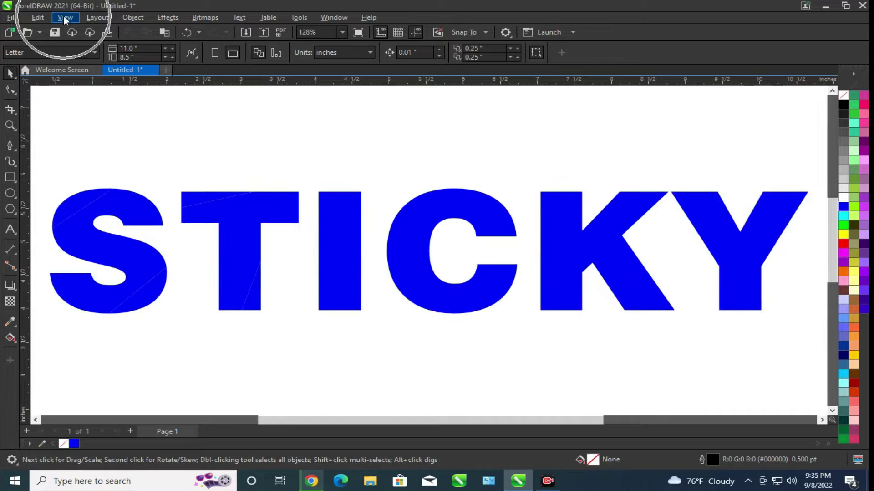
left_click(67, 19)
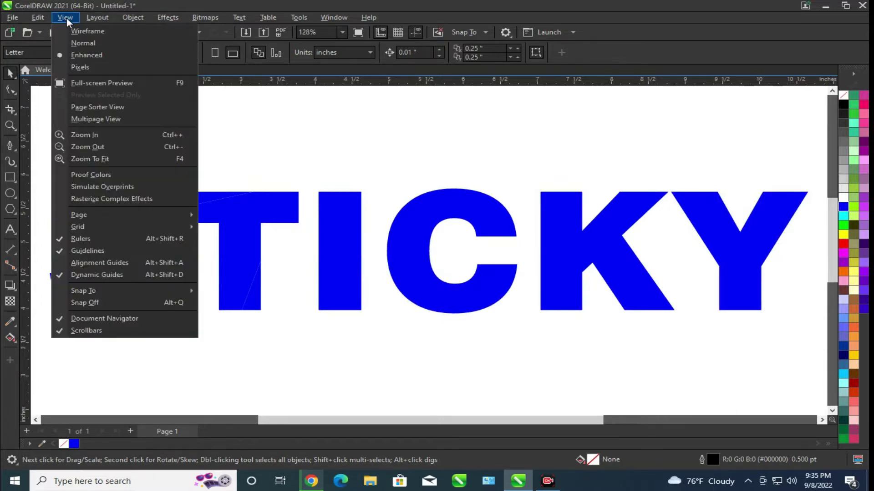
left_click(87, 36)
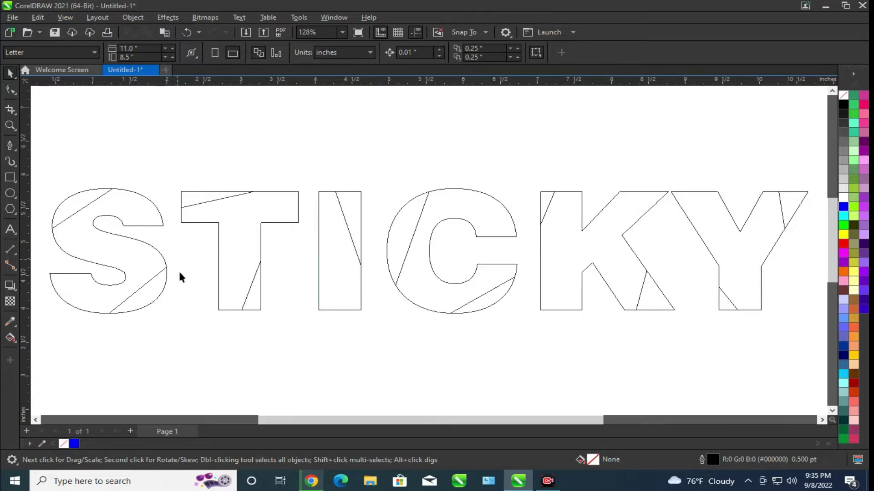
left_click(65, 18)
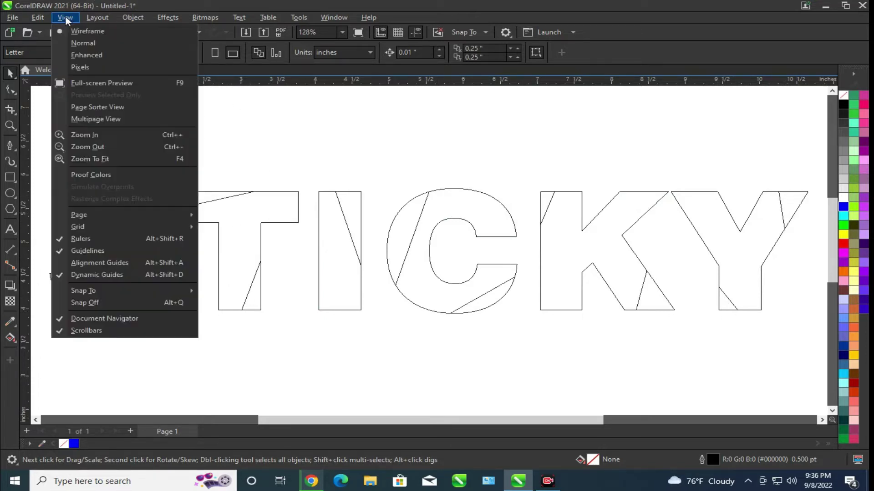
left_click(82, 55)
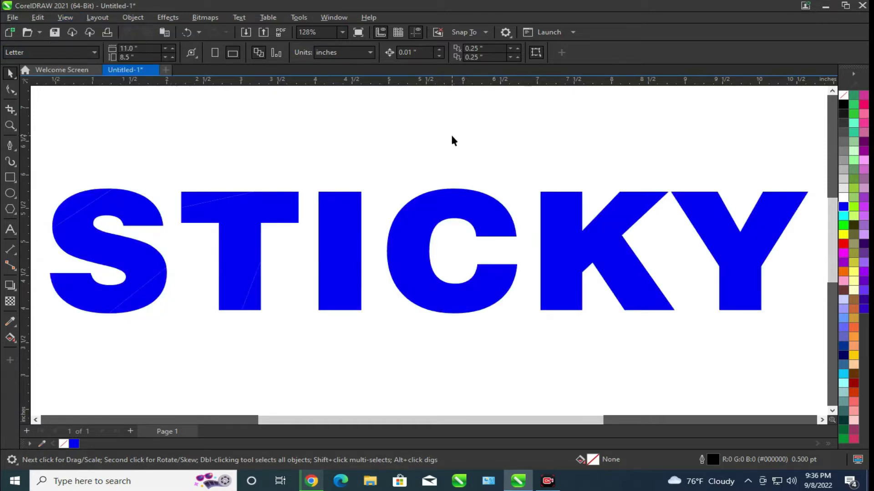
Fill the small cut pieces of the S and T and the whole I with yellow.
left_click(78, 212)
left_click(141, 304, "shift")
left_click(190, 203, "shift")
left_click(256, 300, "shift")
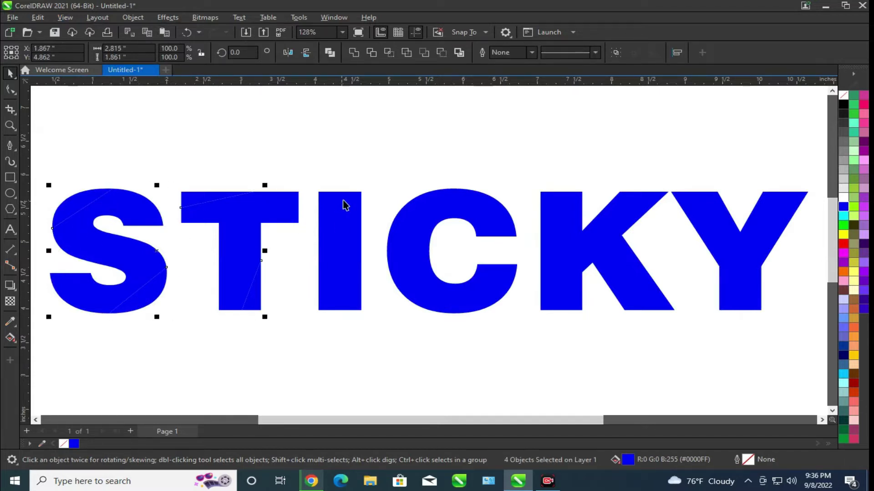
left_click(327, 199, "shift")
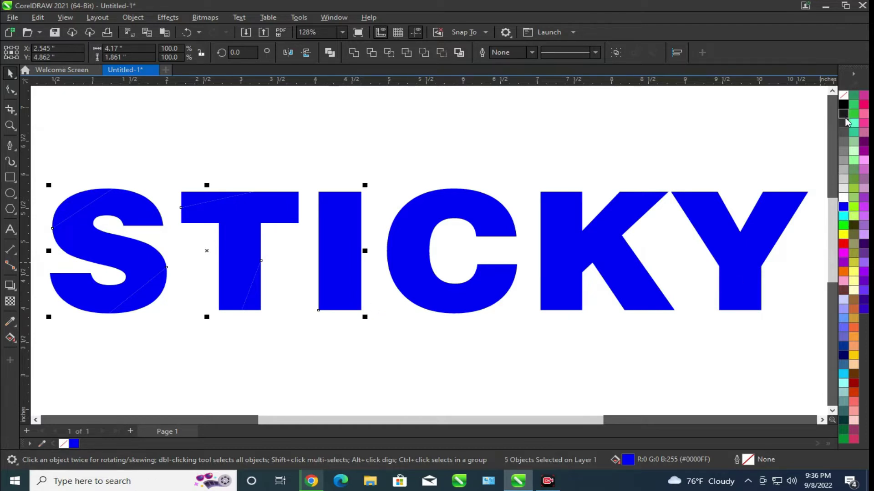
left_click(843, 234)
left_click(160, 236)
Fill the main body of the S and T and the whole C, K and Y with golden yellow (#FFCC00).
left_click(128, 263)
left_click(247, 242, "shift")
left_click(415, 267, "shift")
left_click(569, 277, "shift")
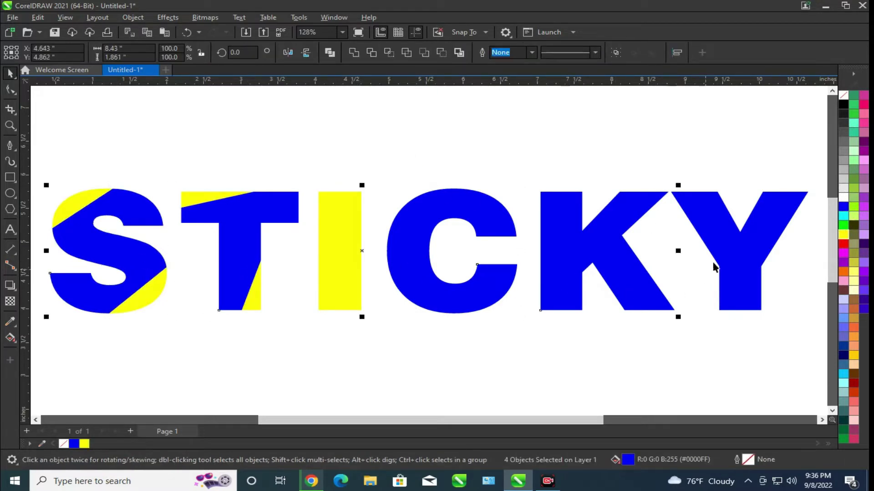
left_click(737, 257, "shift")
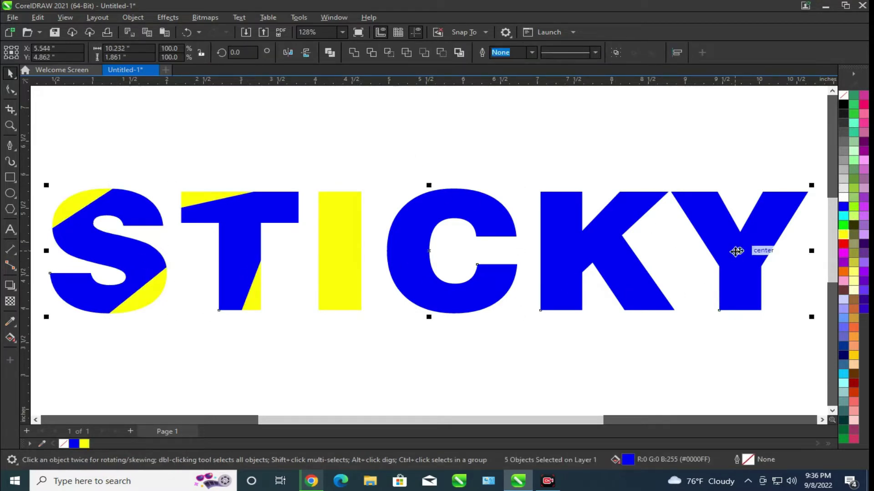
left_click(854, 273)
left_click(854, 355)
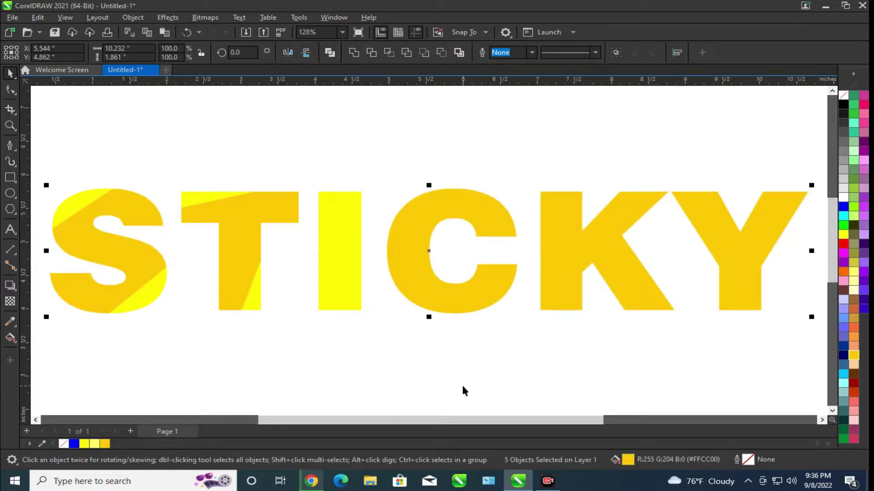
Break the trimmed C apart into three separate pieces and deselect them.
left_click(461, 383)
left_click_drag(357, 141, 499, 359)
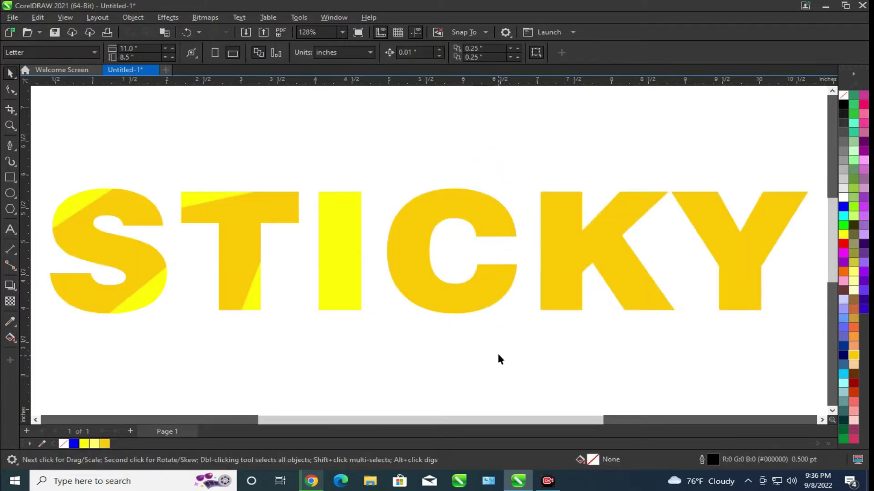
left_click(437, 193)
left_click(510, 122)
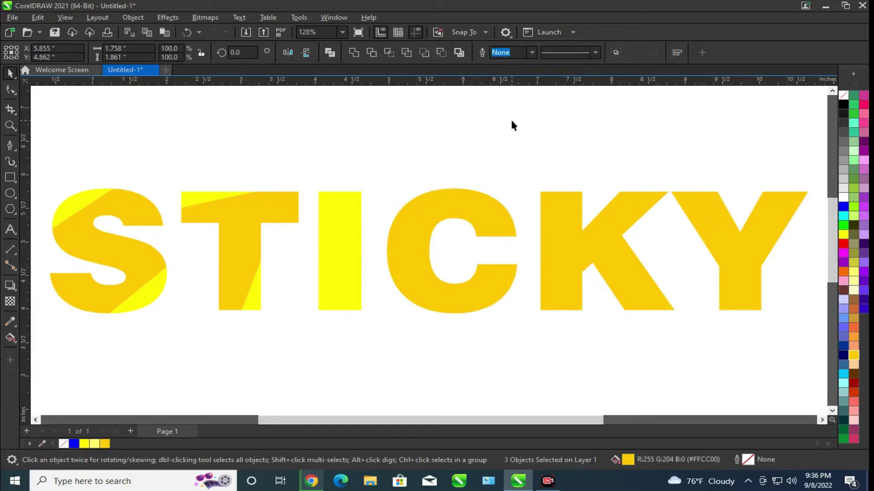
Fill the lower-right and left cut pieces of the C with yellow (#FFFF00).
left_click(429, 192)
left_click(484, 306)
left_click(487, 303)
left_click(487, 308)
left_click(843, 235)
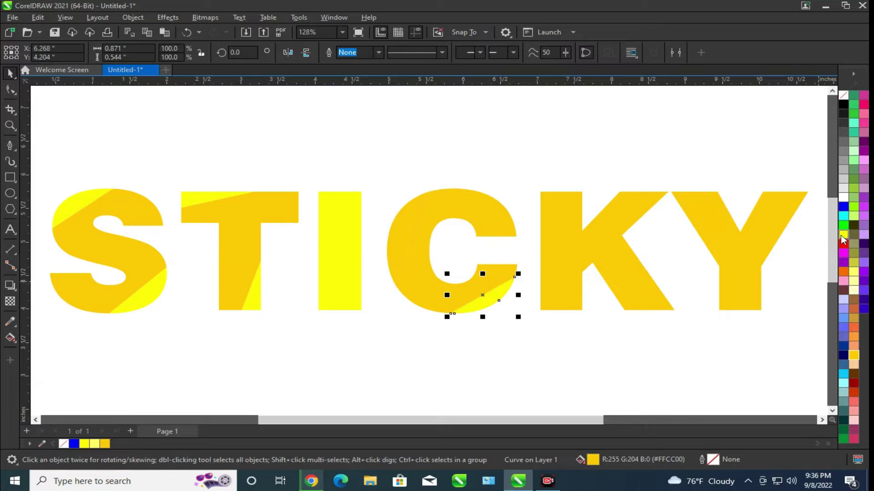
left_click(430, 193)
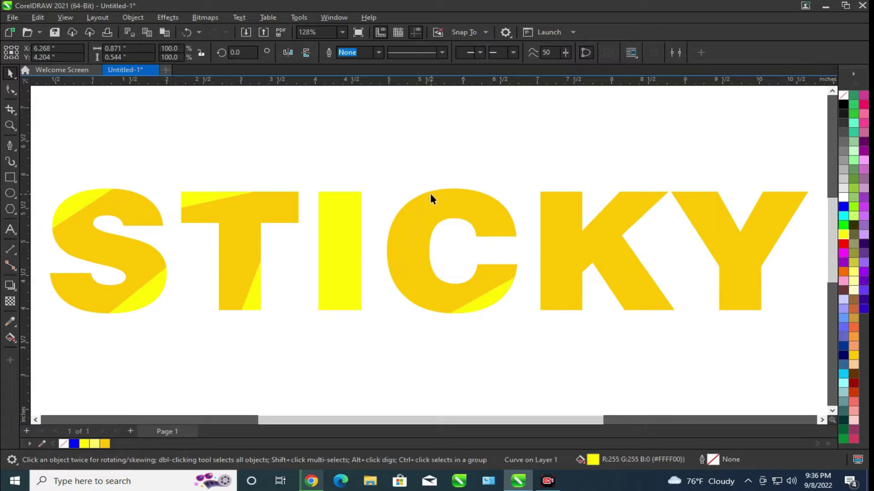
left_click(400, 206)
left_click(844, 234)
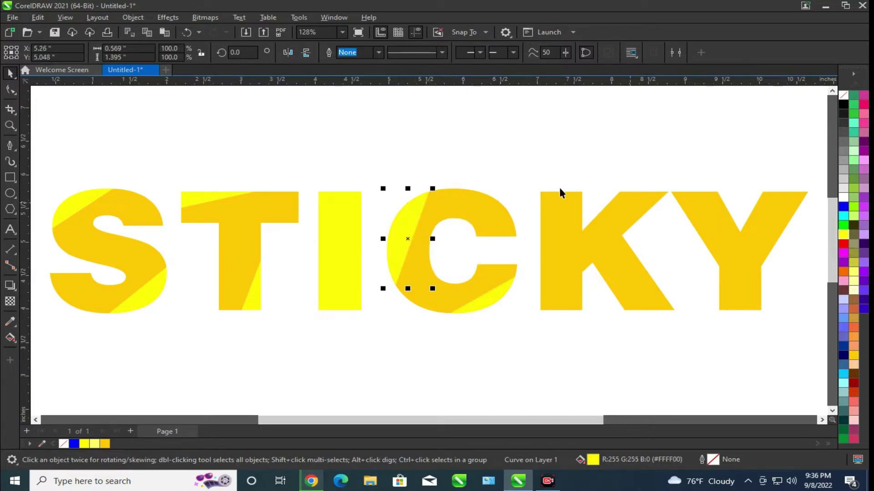
Break the trimmed K apart into separate pieces and deselect them.
left_click(558, 187)
left_click(551, 205)
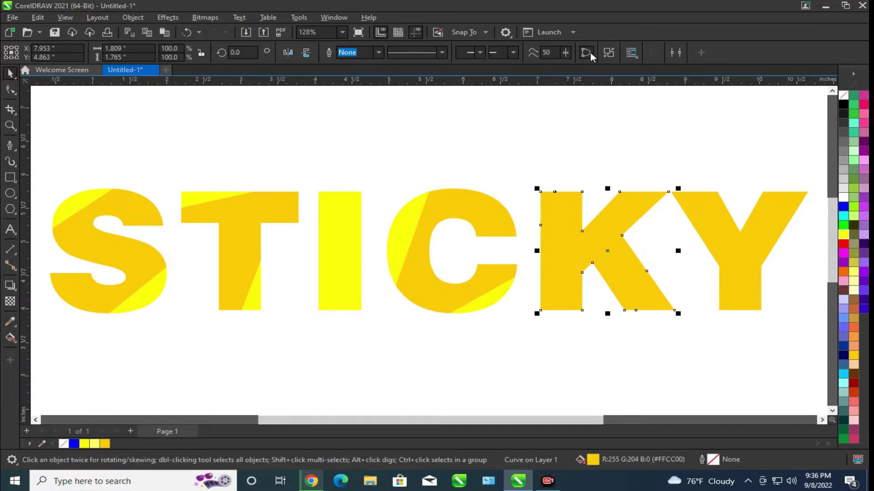
key("Escape")
left_click(703, 224)
left_click(619, 95)
Fill the upper-left and lower-right cut pieces of the K with light yellow (#FFFF66).
left_click(558, 194)
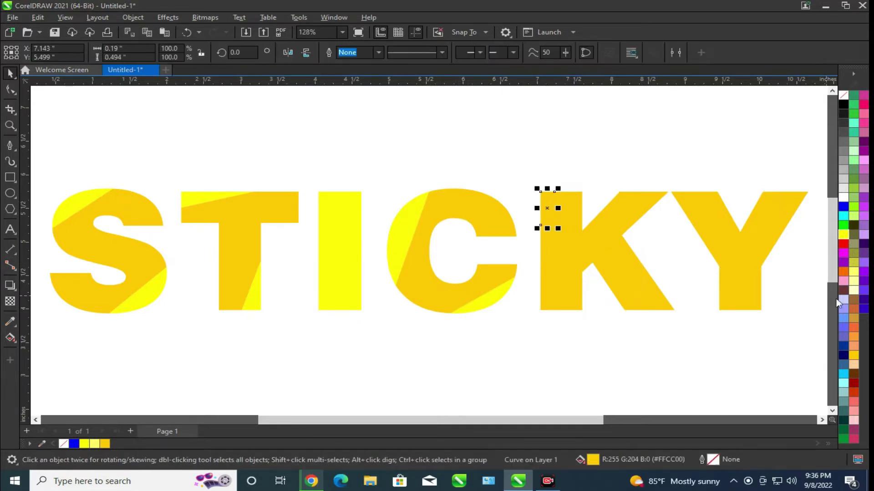
left_click(854, 275)
left_click(643, 296)
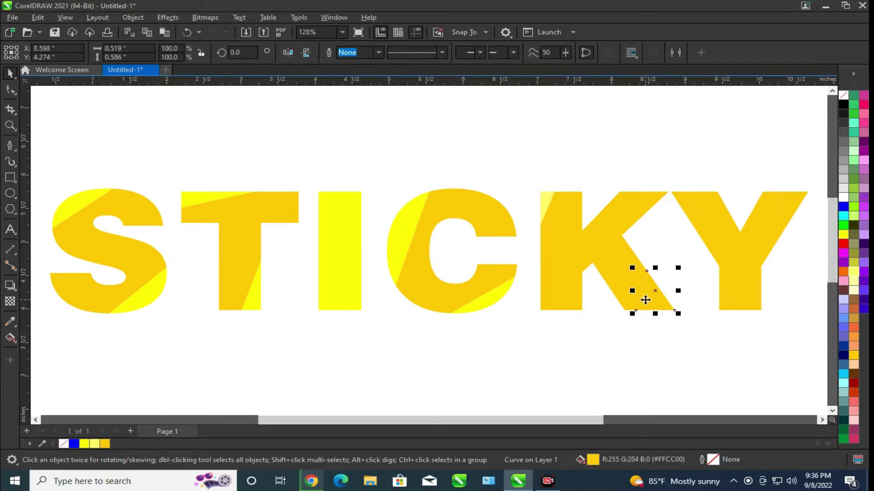
left_click(853, 275)
left_click(678, 141)
Break the trimmed Y apart into separate pieces and deselect them.
left_click(704, 216)
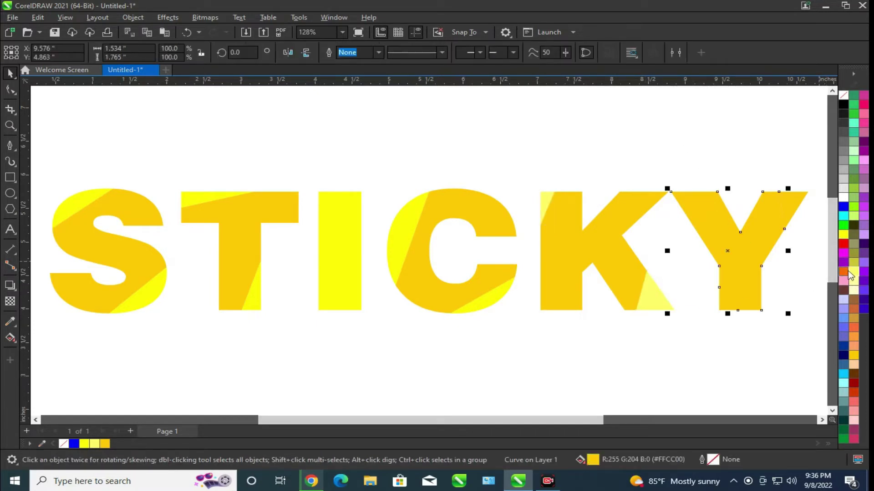
left_click(704, 152)
left_click(677, 194)
Fill the lower-left and upper-right cut pieces of the Y with pale yellow (#FFFF99).
left_click(728, 300)
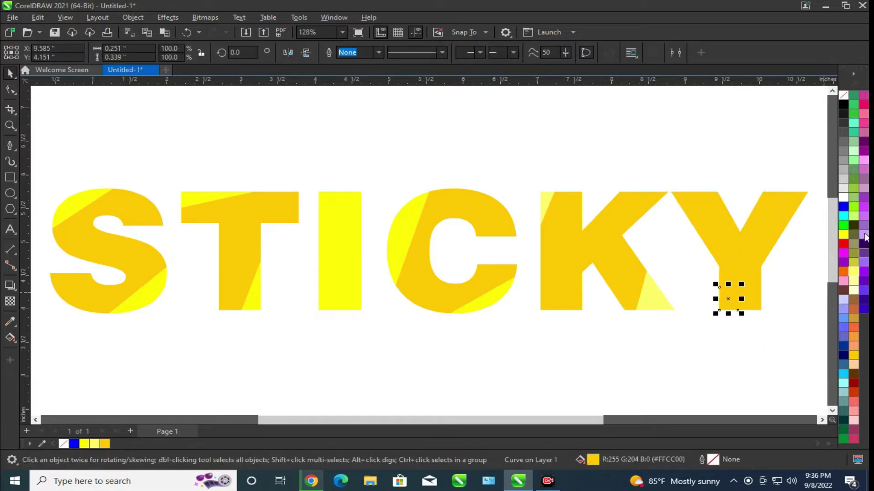
left_click(853, 285)
left_click(779, 150)
left_click(781, 202)
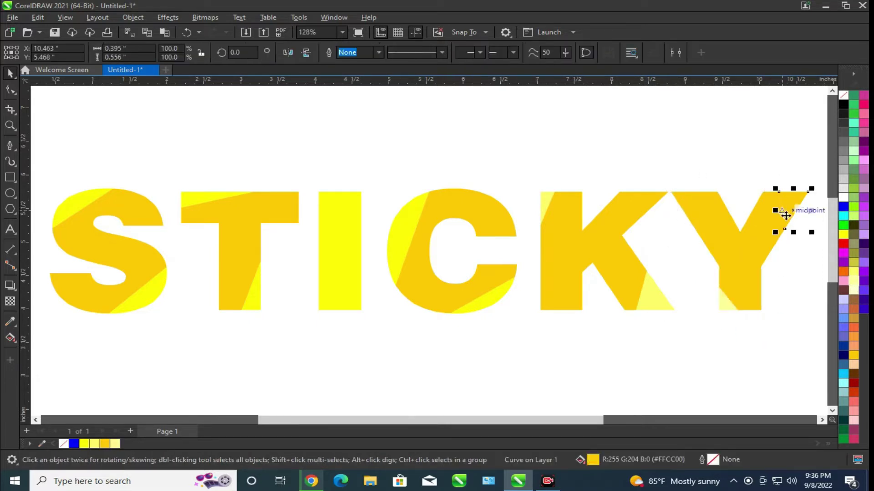
left_click(854, 286)
left_click(670, 110)
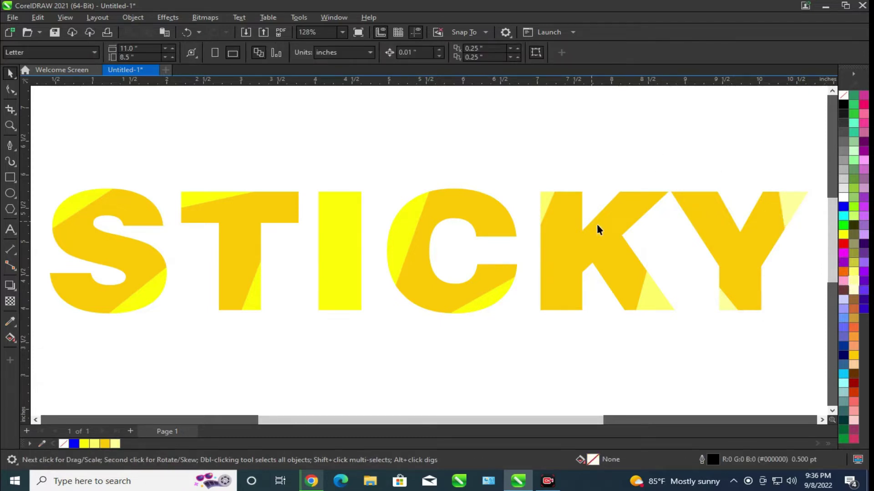
Check the cut outlines of the letters in Wireframe view and return to the Enhanced view.
left_click(65, 17)
left_click(84, 64)
left_click(65, 17)
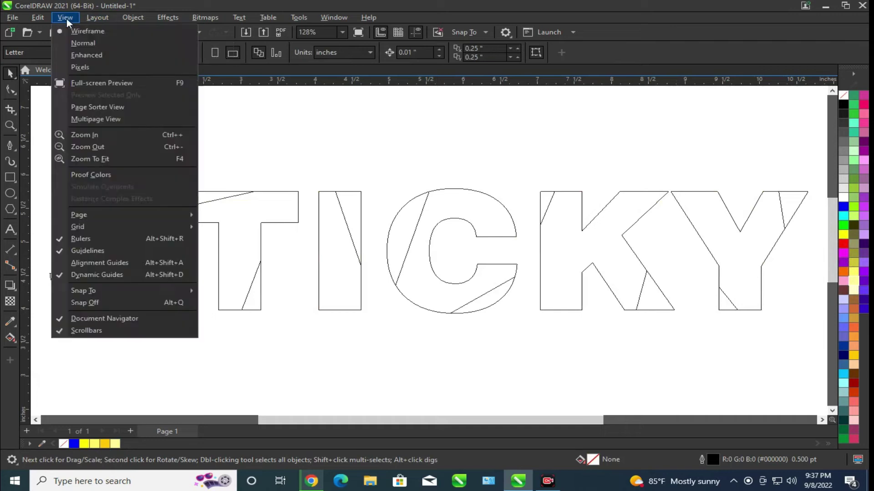
left_click(80, 55)
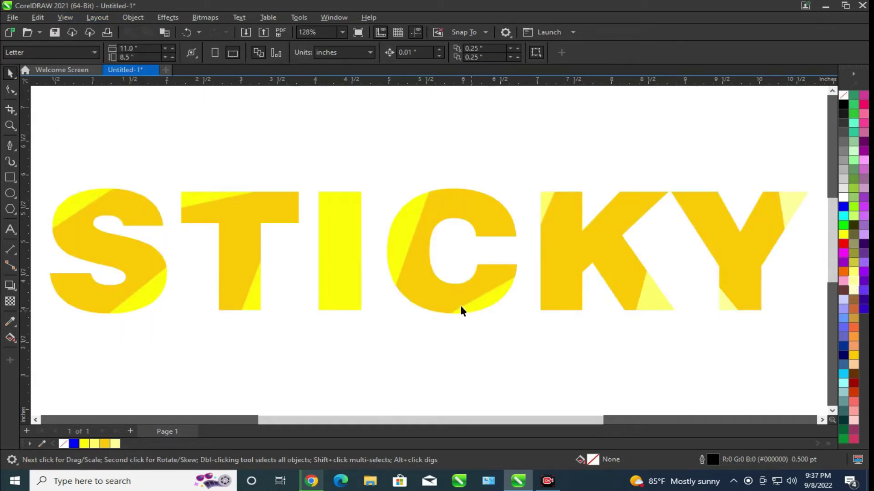
Select the main bodies of all six letters, including the whole I, and fill them with golden yellow (#FFCC00).
scroll(455, 248, "down", 2)
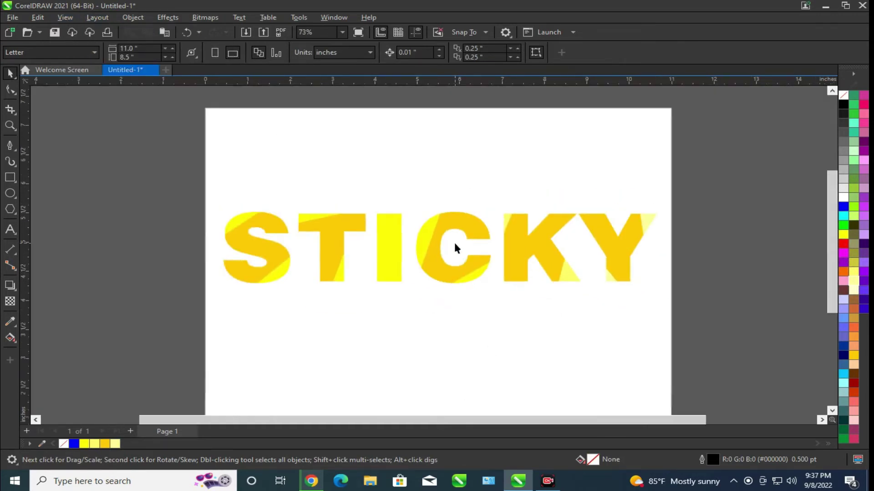
scroll(417, 260, "up", 1)
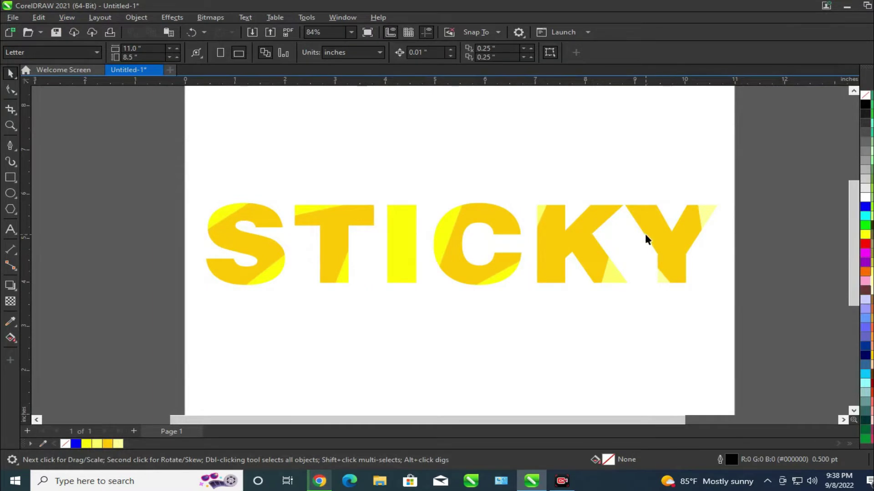
left_click(628, 236)
left_click(587, 248, "shift")
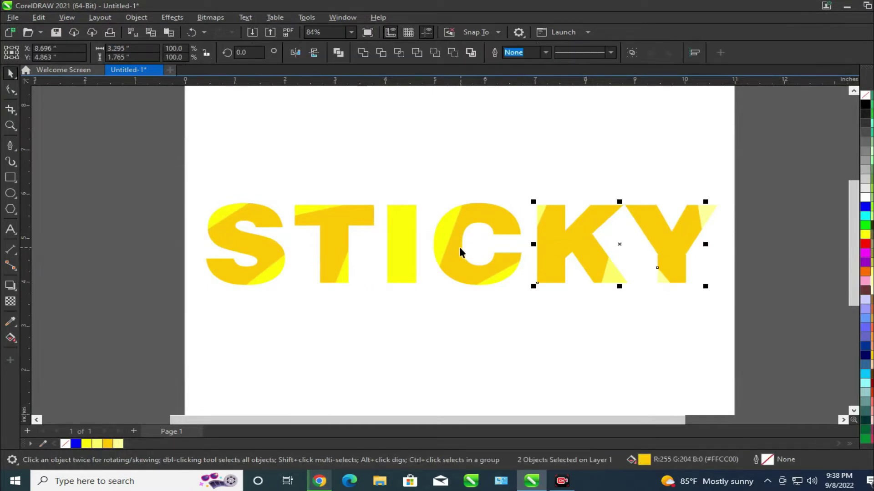
left_click(457, 250, "shift")
left_click(405, 248, "shift")
left_click(325, 238, "shift")
left_click(263, 244, "shift")
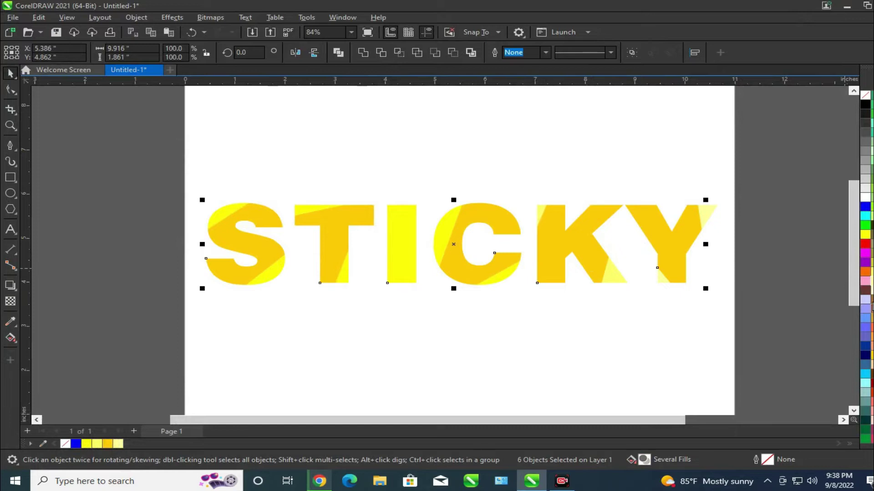
left_click(871, 272)
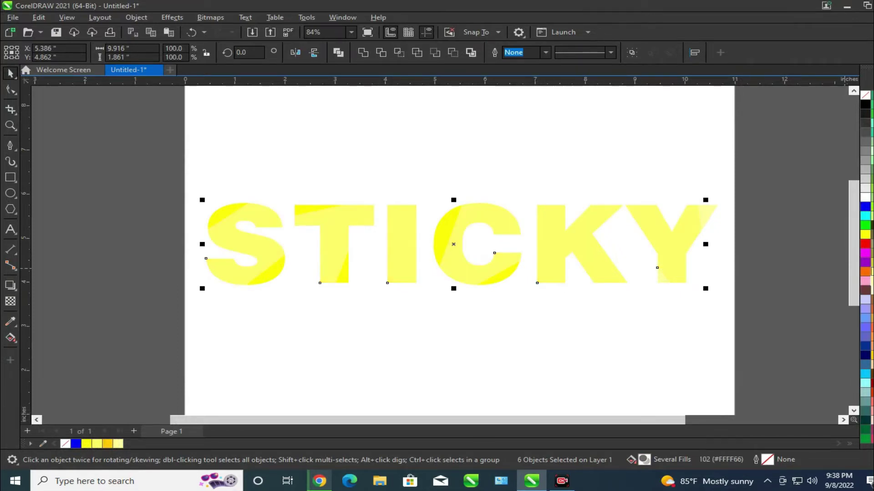
left_click(870, 291)
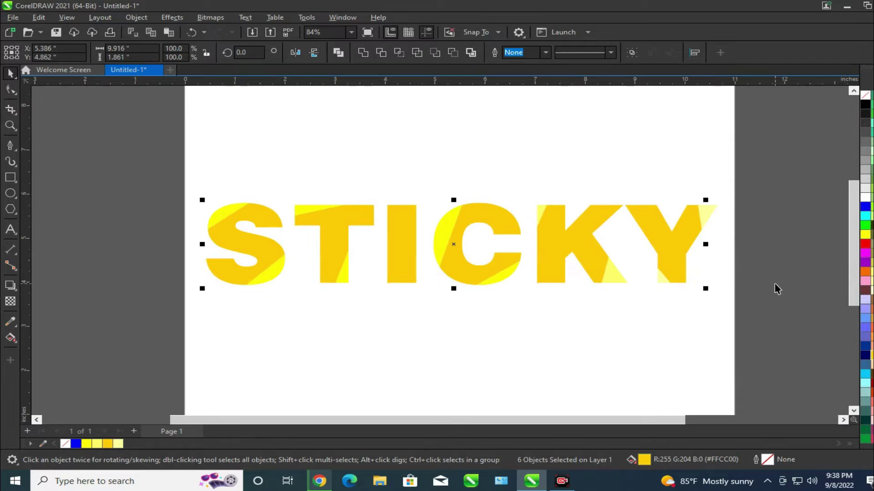
Break the trimmed I apart into separate pieces.
left_click(408, 207)
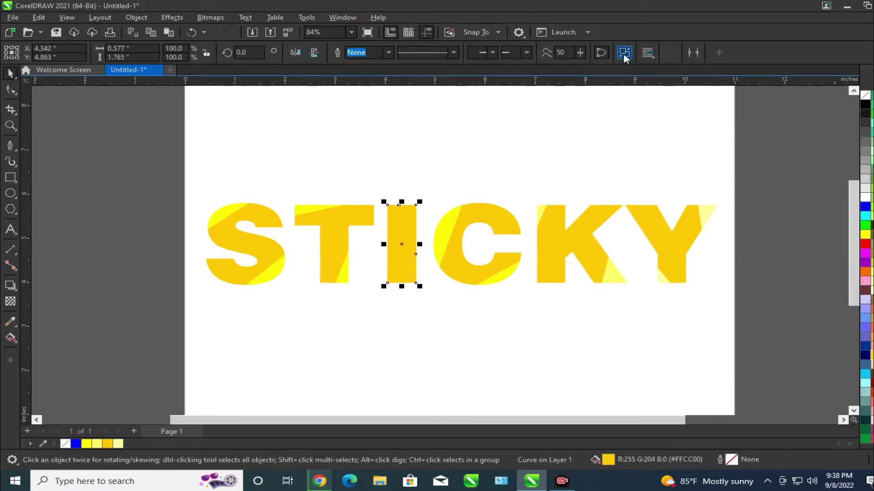
left_click(428, 216)
left_click(394, 210)
left_click(378, 239)
Fill the upper-right cut piece of the I with pale yellow (#FFFF99) and deselect it.
left_click_drag(441, 173, 377, 268)
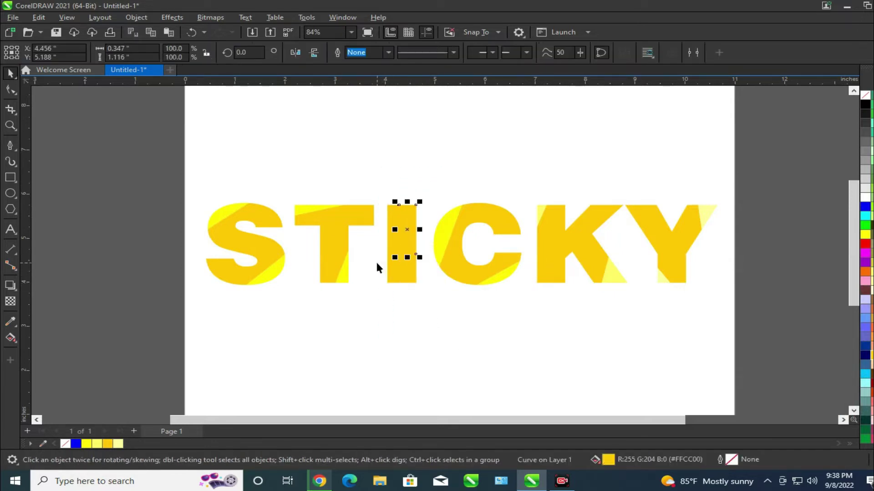
left_click(865, 198)
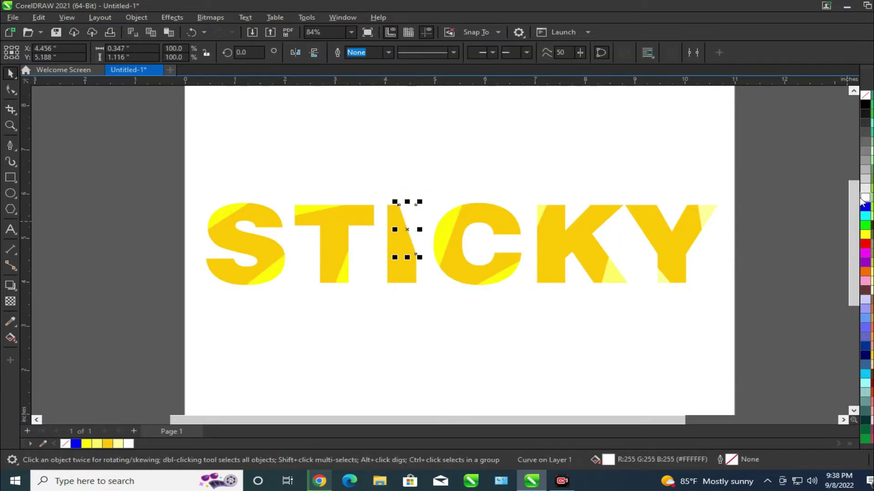
left_click(871, 280)
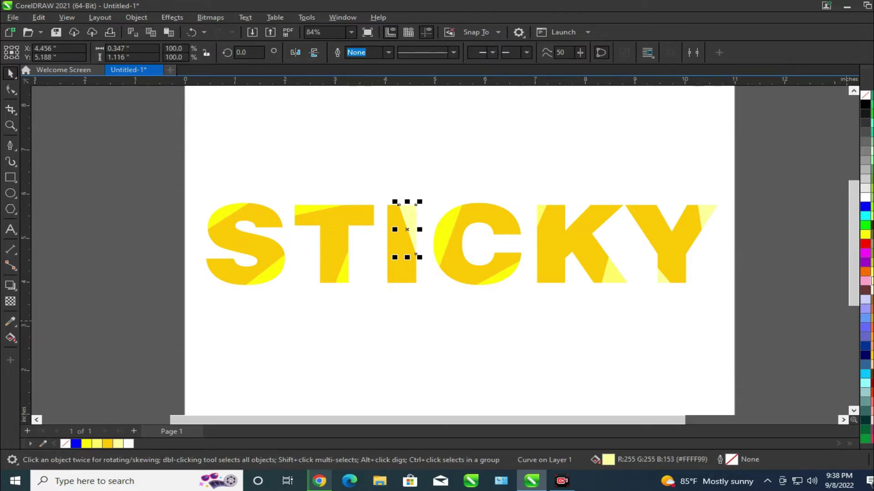
left_click(587, 156)
Draw a rectangle about 11.07 by 5.12 inches over the lettering and fill it with dark gray (#333333).
left_click(11, 178)
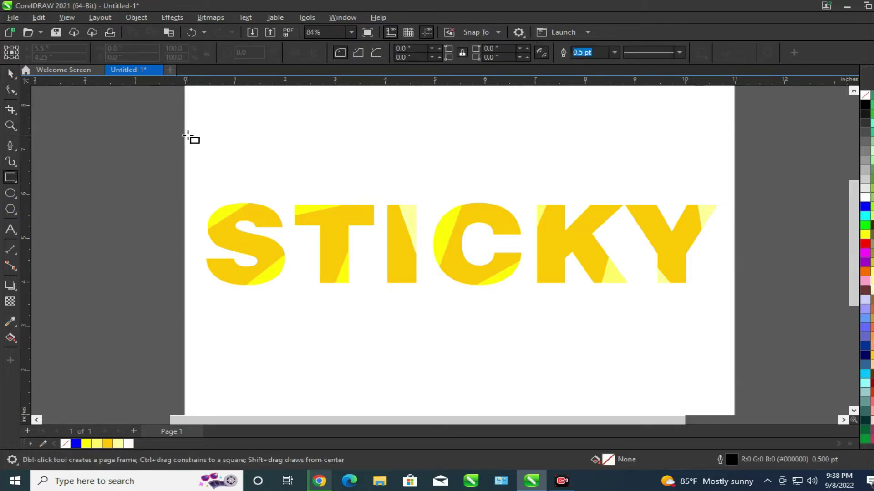
left_click_drag(182, 136, 736, 362)
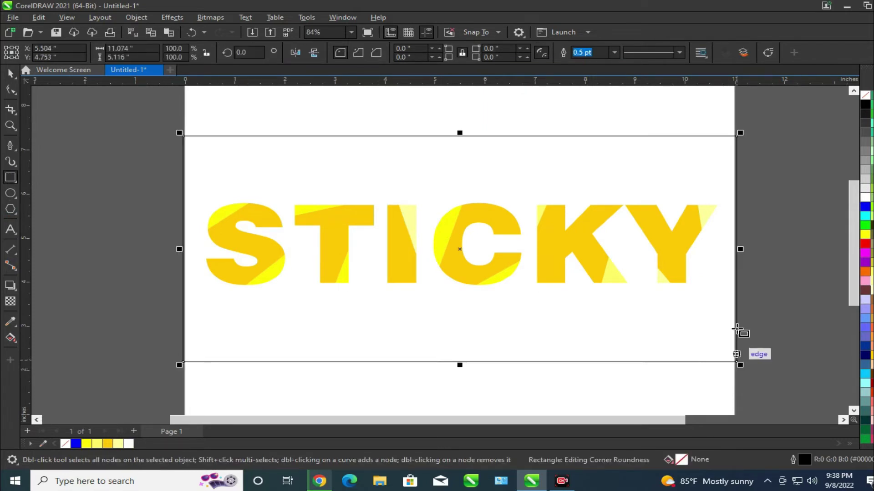
left_click(10, 73)
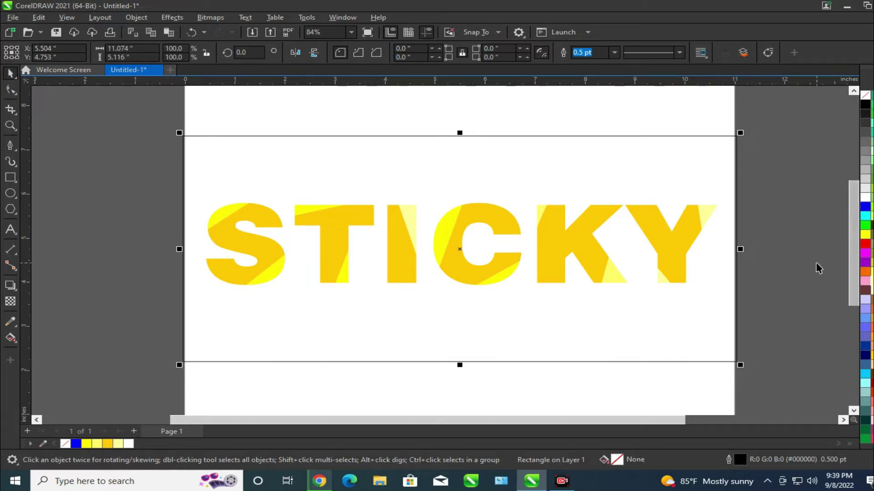
left_click(867, 123)
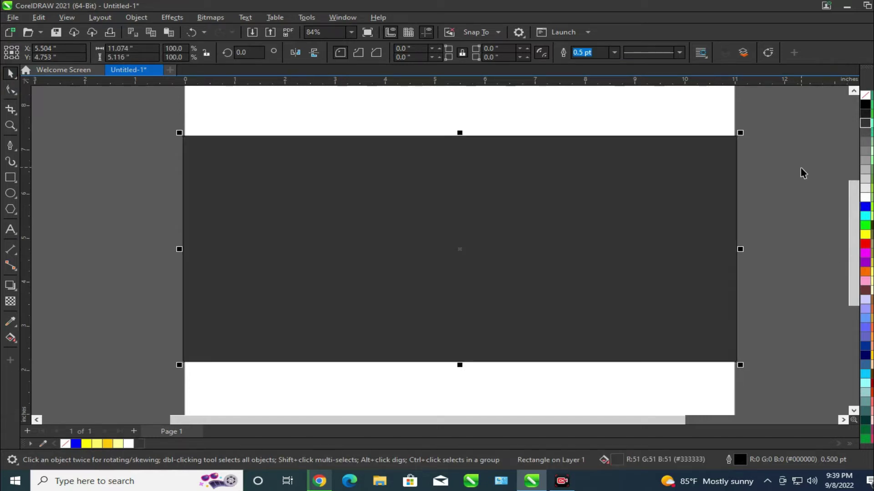
Select all the letter pieces covered by the dark rectangle and bring them to the front of the page.
left_click_drag(149, 151, 799, 400)
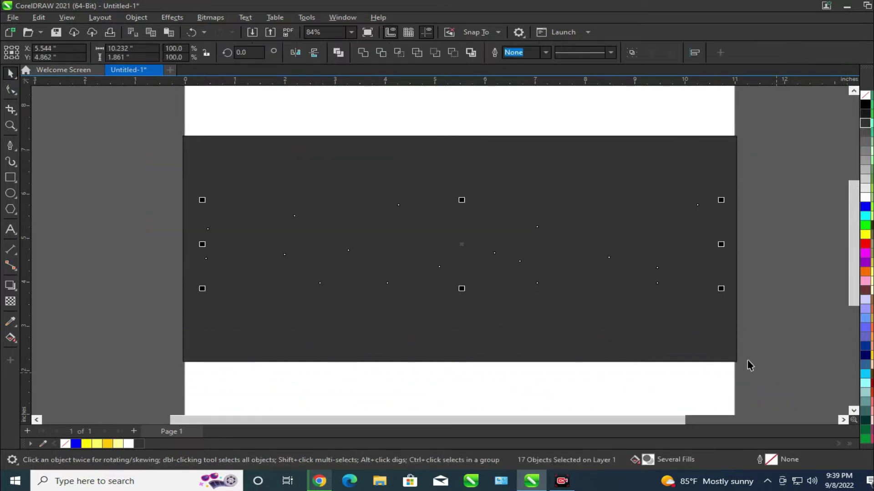
right_click(465, 244)
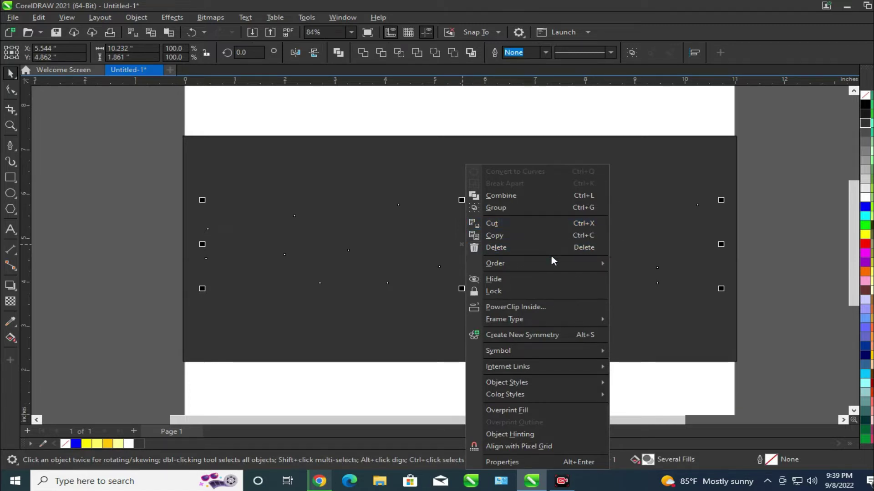
mouse_move(551, 262)
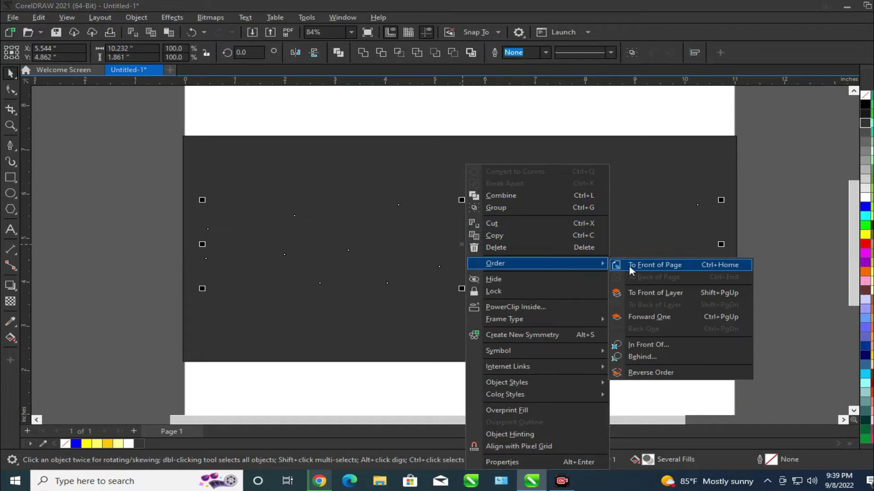
left_click(675, 266)
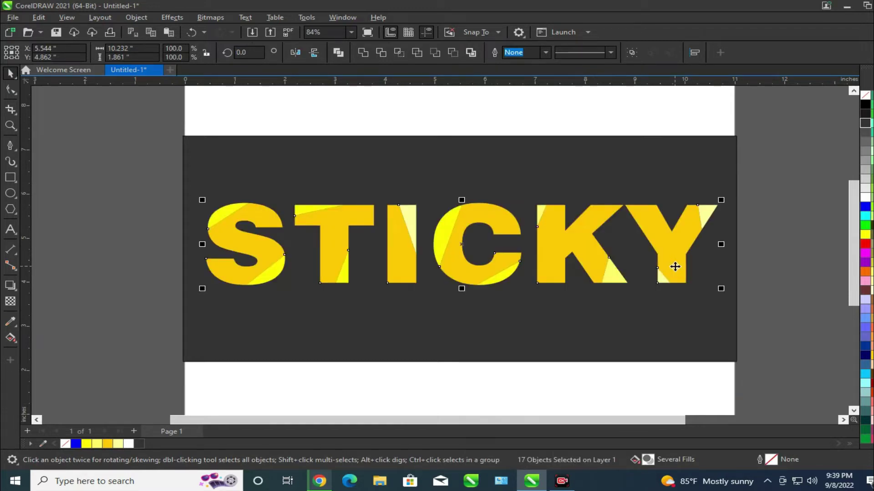
left_click(782, 263)
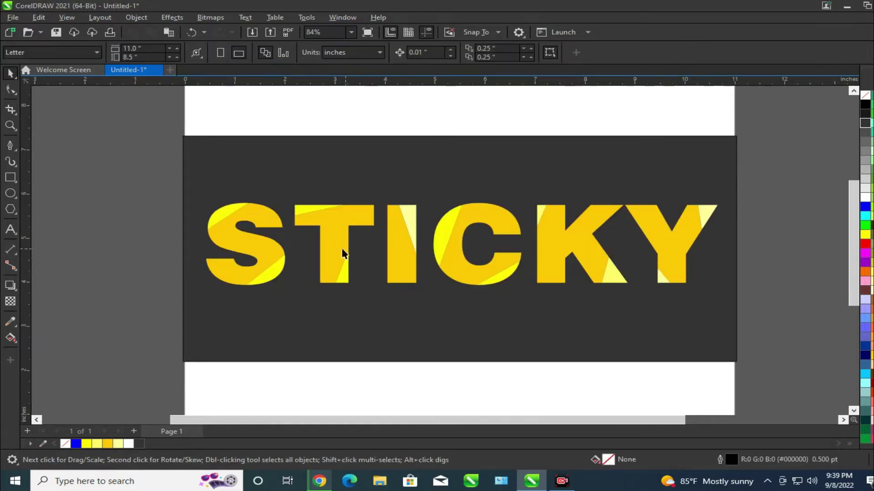
Select all the small cut pieces of the six letters and fill them with white (#FFFFFF).
left_click(214, 213)
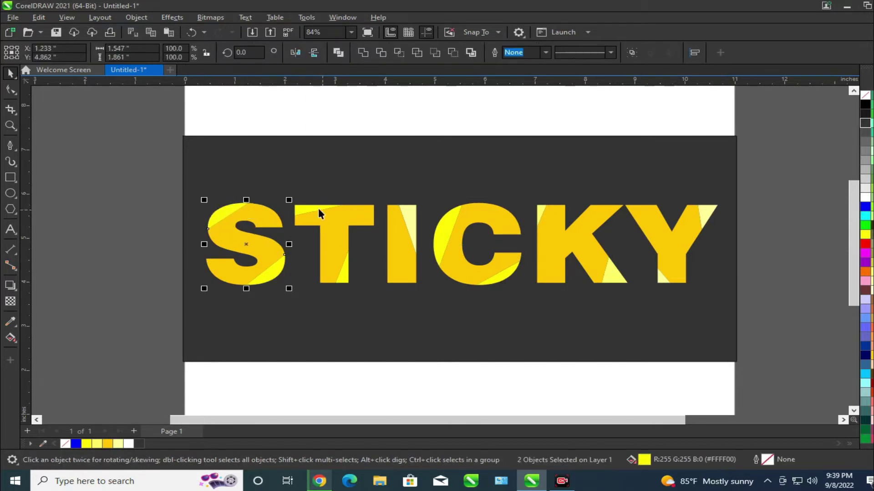
left_click(305, 205, "shift")
left_click(410, 214, "shift")
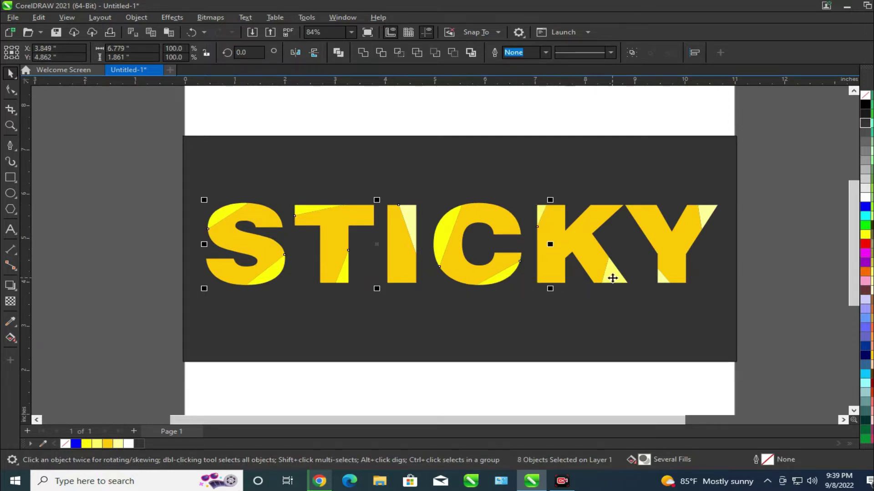
left_click(712, 223, "shift")
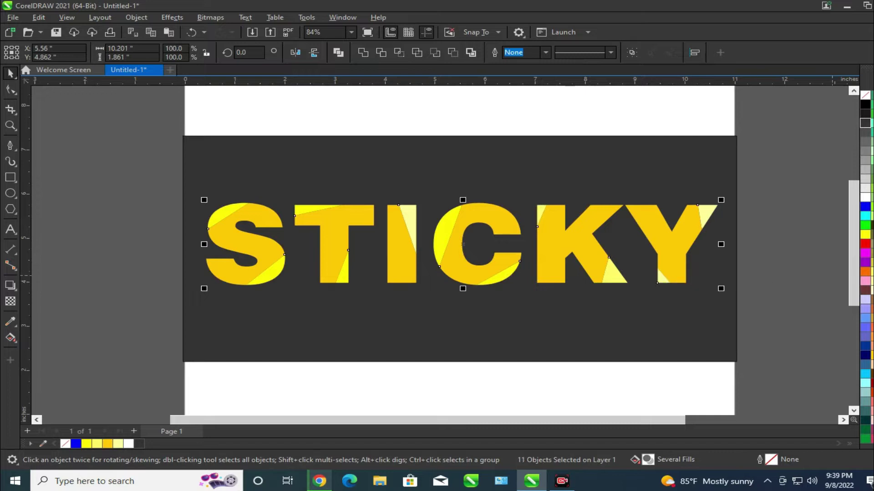
left_click(865, 198)
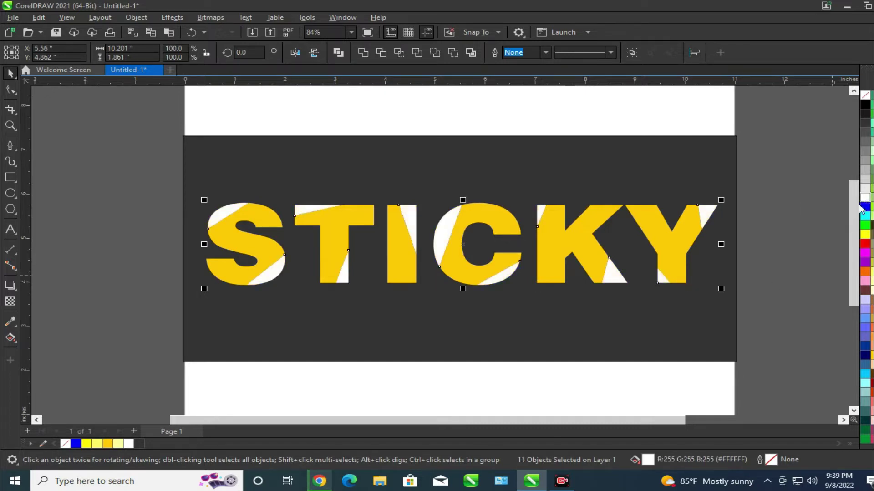
left_click(800, 256)
Flip the white upper-left cut piece of the S vertically, from top to bottom.
scroll(202, 226, "up", 4)
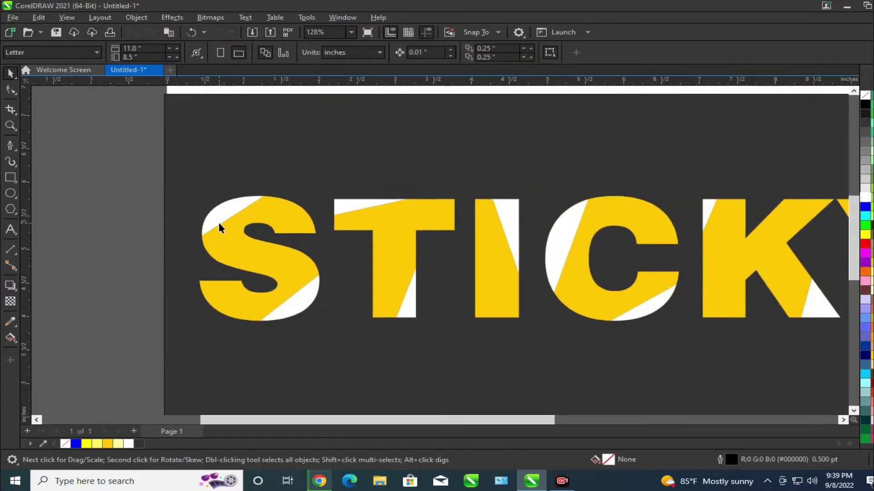
scroll(201, 226, "up", 2)
left_click(223, 197)
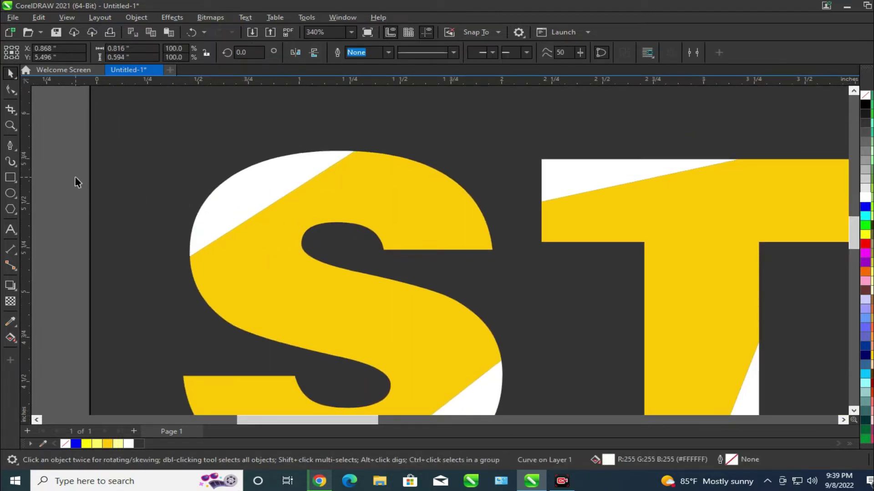
left_click(252, 192)
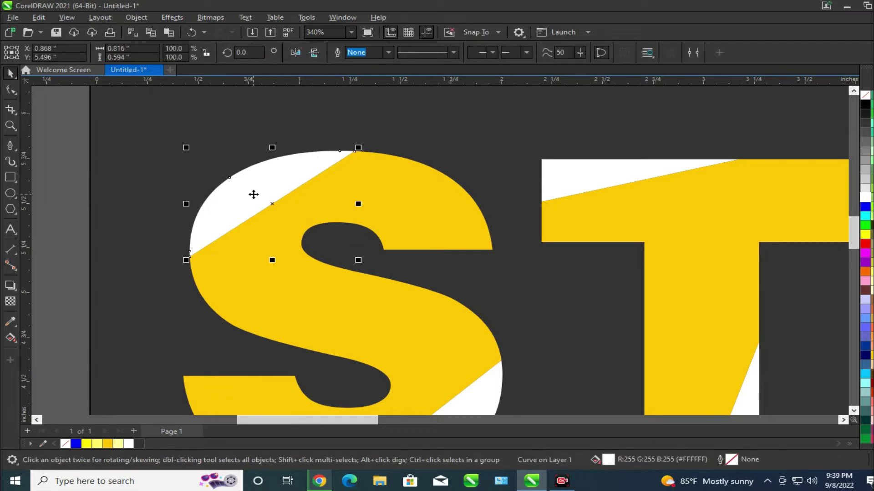
left_click(315, 53)
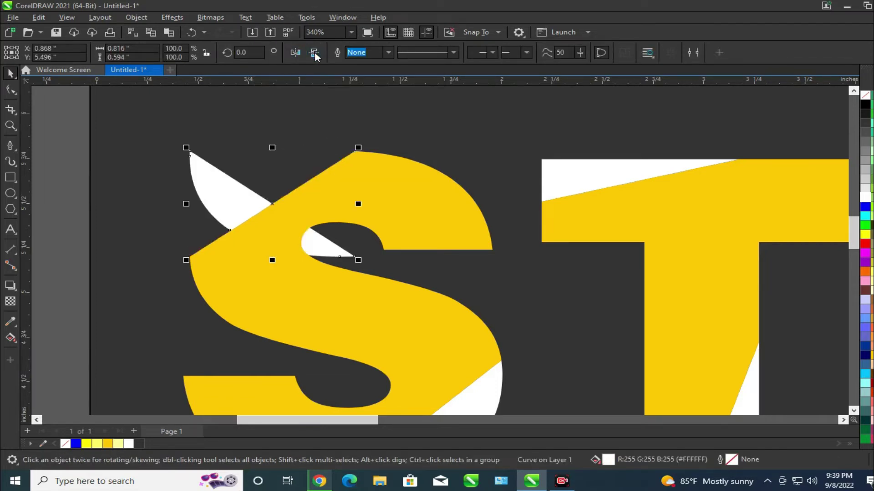
key("ctrl+z")
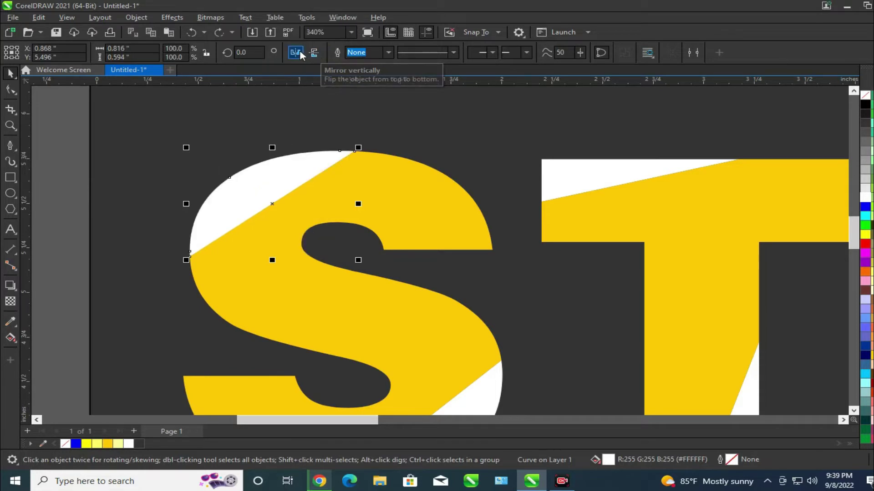
left_click(296, 53)
key("ctrl+z")
key("ctrl+shift+z")
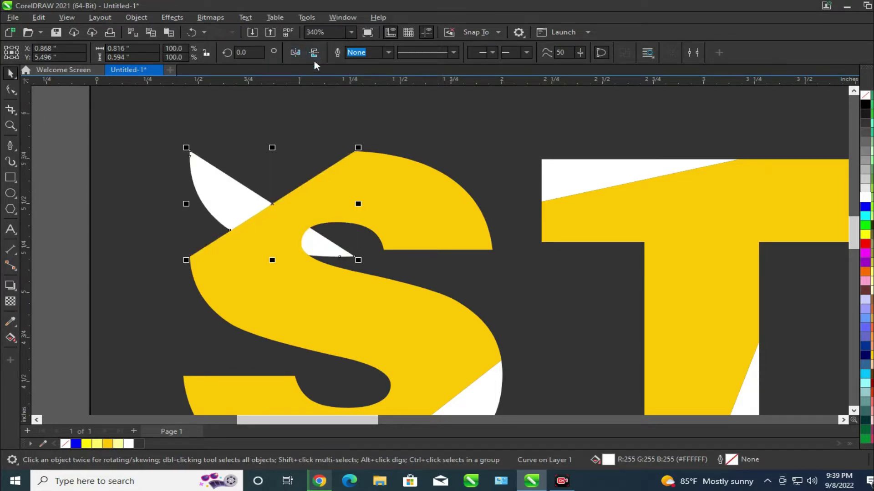
Rotate the flipped piece to about 72.1 degrees and shift it so its upper tip meets the S's cut corner.
left_click(246, 206)
left_click_drag(360, 264, 369, 146)
scroll(223, 227, "up", 3)
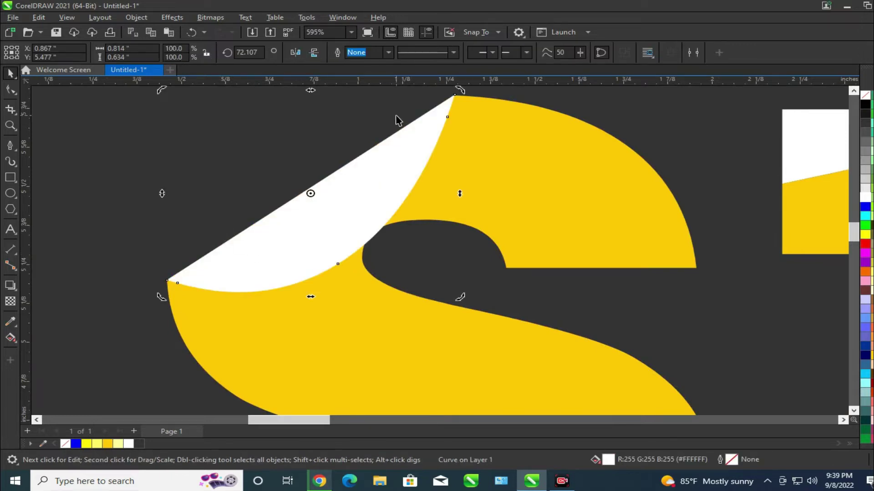
scroll(455, 96, "up", 5)
left_click_drag(462, 167, 463, 169)
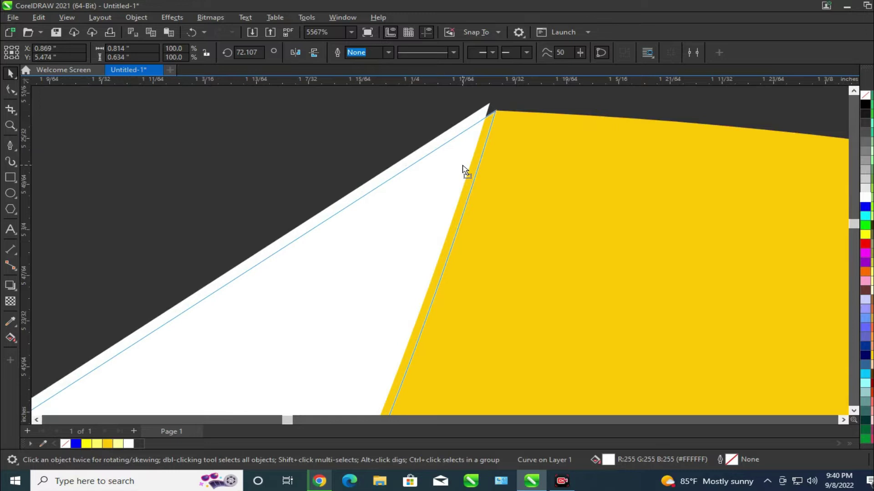
Move the lower-left node of the folded upper piece onto the S's left cut corner with the Shape tool.
scroll(547, 117, "down", 4)
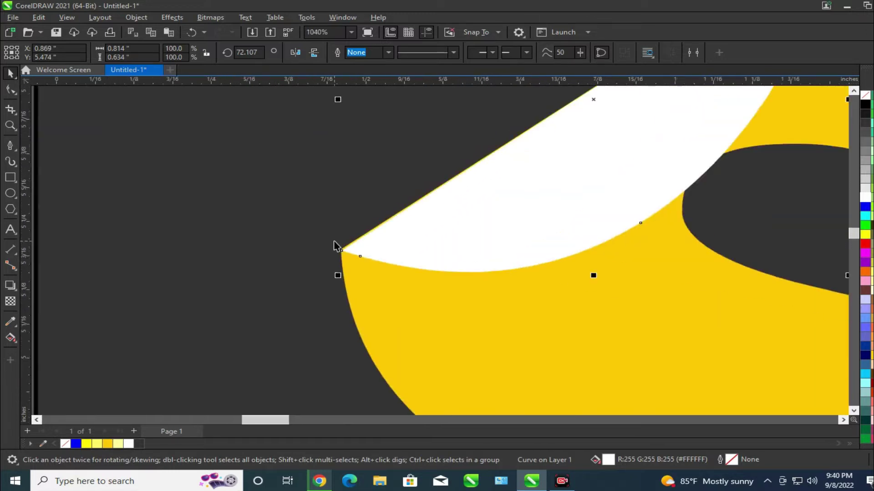
scroll(336, 246, "up", 3)
left_click(10, 90)
scroll(359, 255, "up", 1)
mouse_move(345, 280)
left_mouse_down()
mouse_move(347, 268)
mouse_move(333, 269)
left_mouse_up()
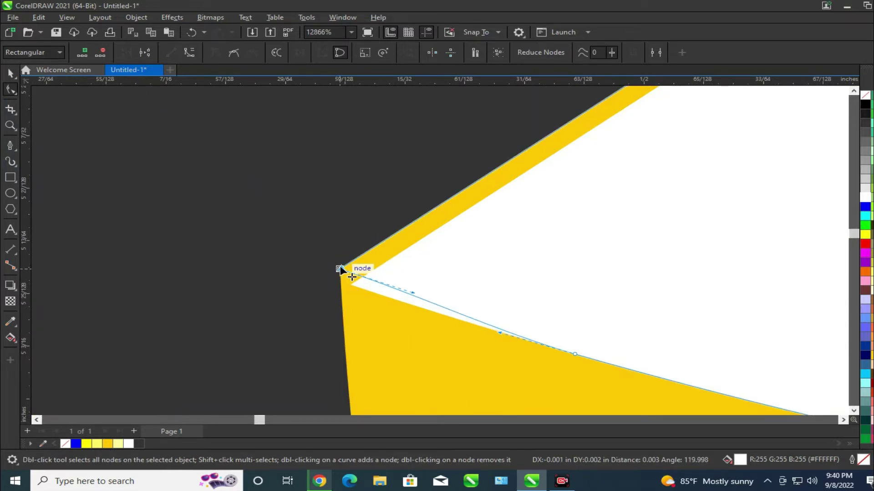
Move the upper-right tip node of the folded piece exactly onto the S's top cut corner.
scroll(339, 268, "down", 2)
scroll(370, 295, "down", 3)
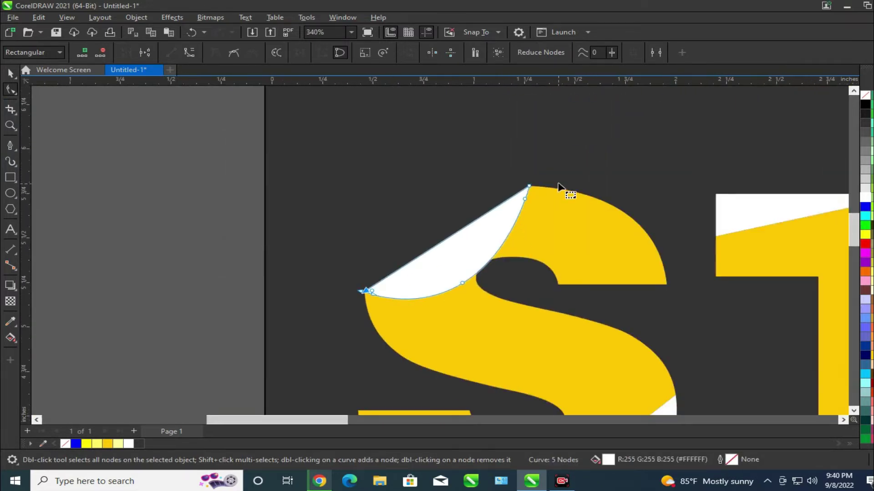
scroll(546, 189, "up", 5)
scroll(471, 214, "up", 3)
mouse_move(524, 168)
left_mouse_down()
mouse_move(529, 209)
mouse_move(529, 163)
left_mouse_up()
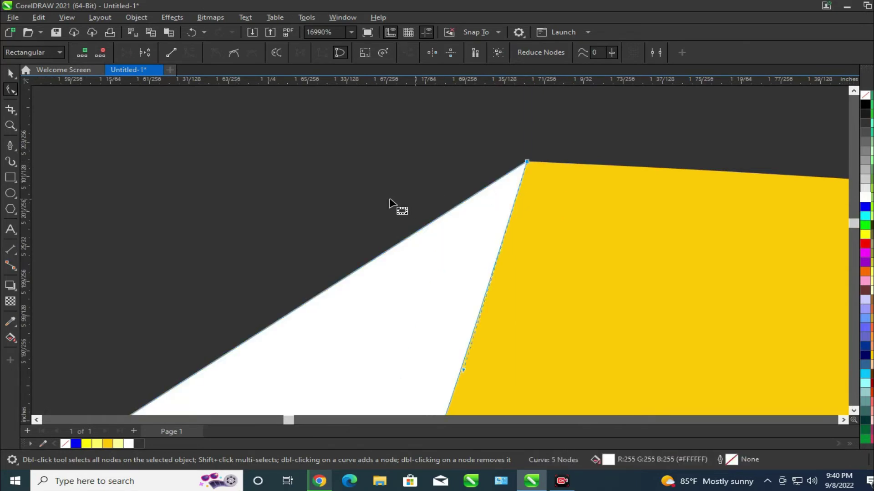
Select the white lower-right cut piece of the S with the Pick tool and mirror it vertically.
scroll(412, 183, "down", 5)
scroll(412, 186, "down", 5)
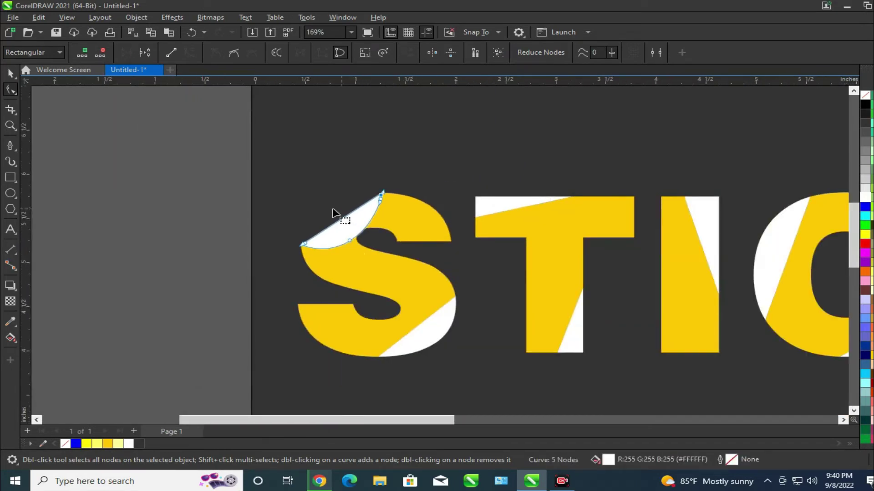
scroll(394, 303, "up", 2)
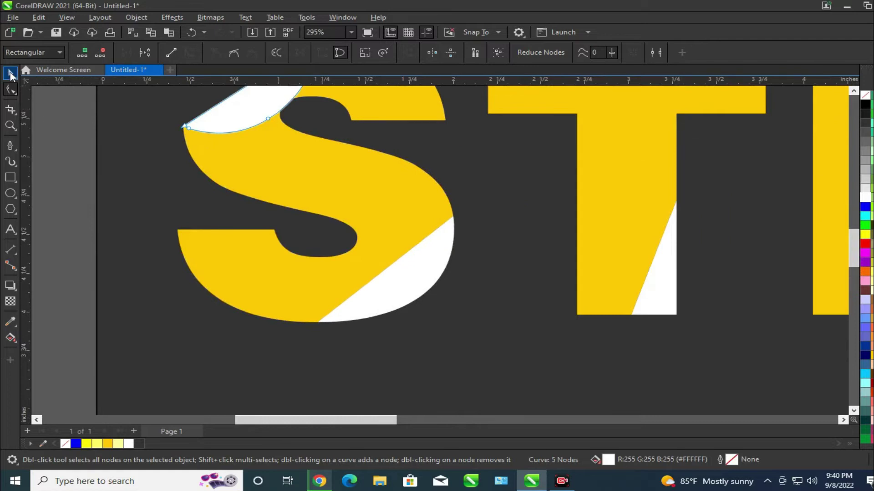
left_click(10, 73)
left_click(429, 277)
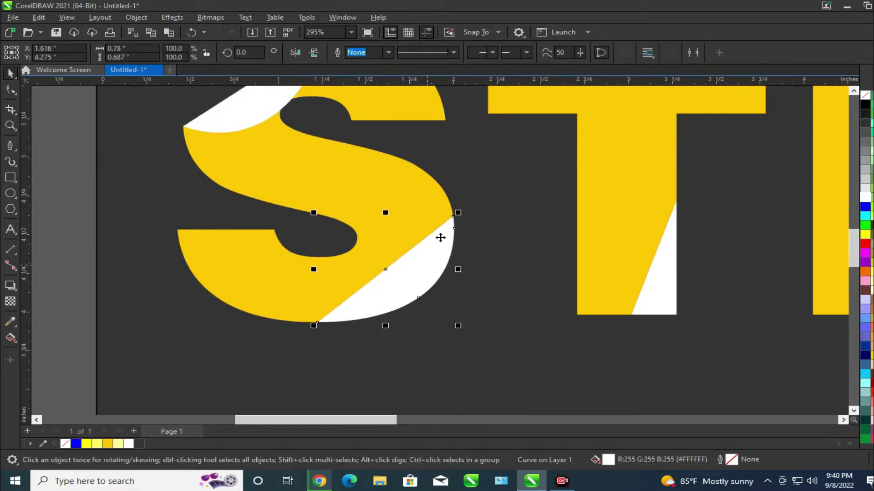
left_click(314, 54)
Try rotating the mirrored lower piece of the S to about 262.2 degrees.
left_click(452, 282)
left_click_drag(461, 330, 316, 324)
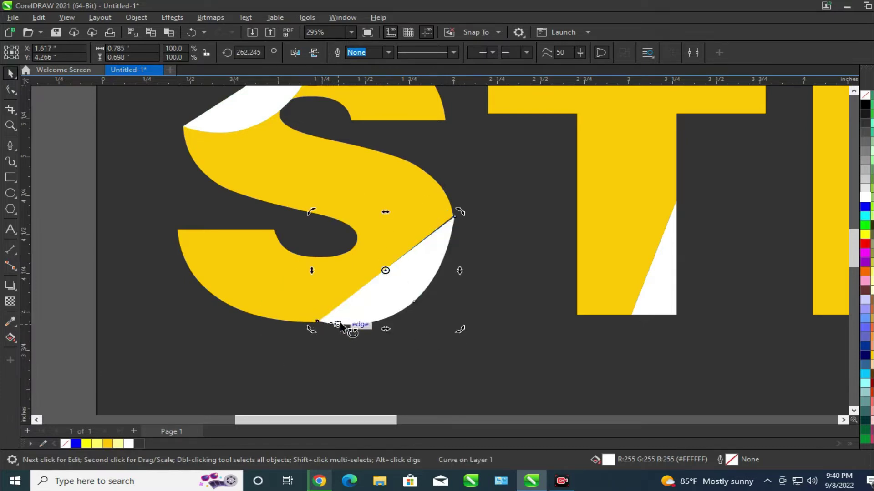
scroll(457, 221, "up", 5)
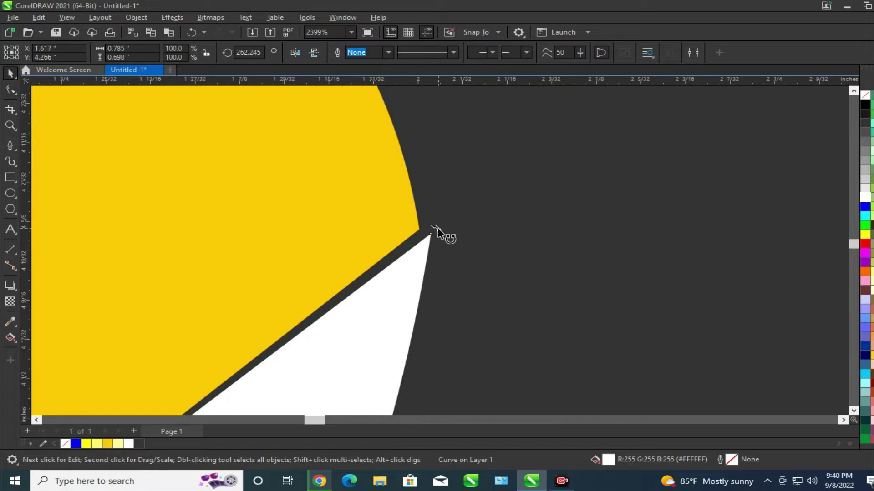
scroll(447, 229, "down", 4)
key("ctrl+z")
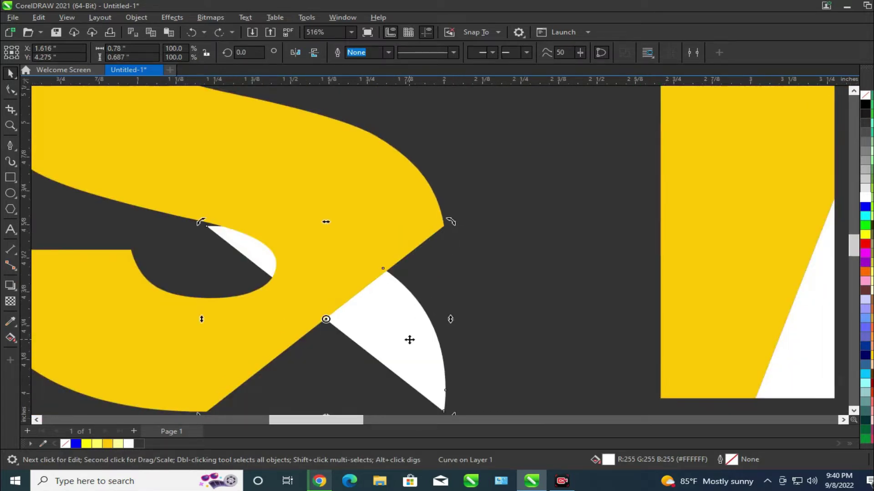
Rotate the mirrored lower piece to about 83.2 degrees so its straight edge follows the S's diagonal cut.
scroll(410, 323, "down", 1)
left_click(462, 370)
left_click(436, 355)
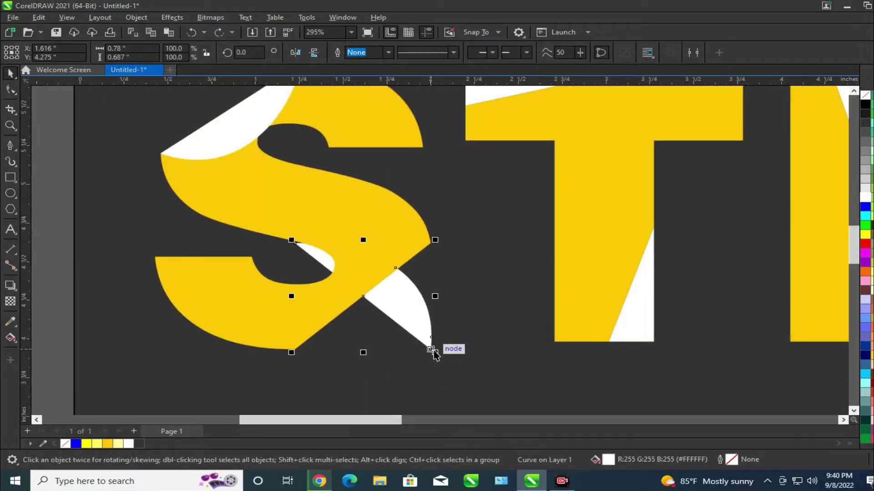
left_click(436, 356)
left_click_drag(438, 356, 468, 221)
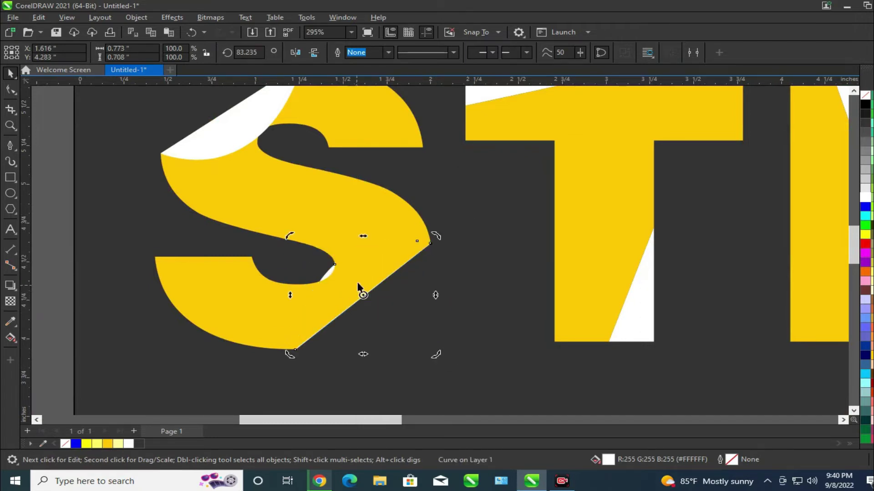
Copy the rotated lower piece, paste it above the S and shift the copy to the right cut corner.
right_click(329, 272)
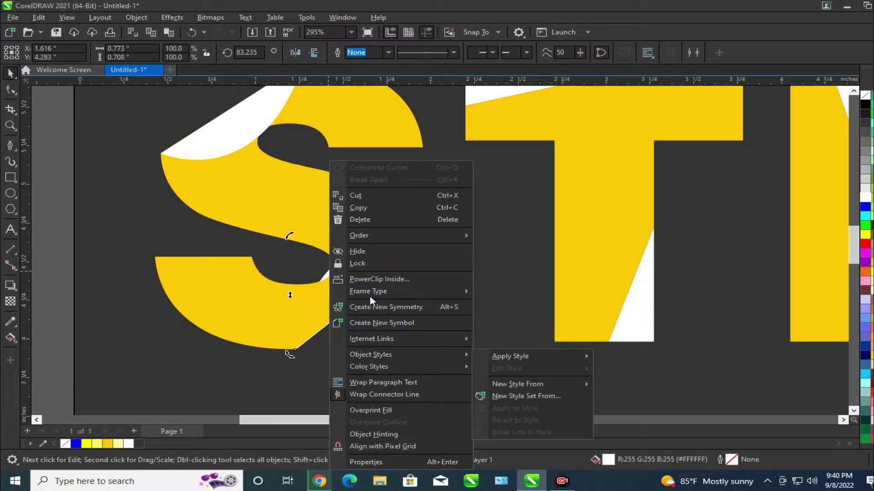
left_click(361, 207)
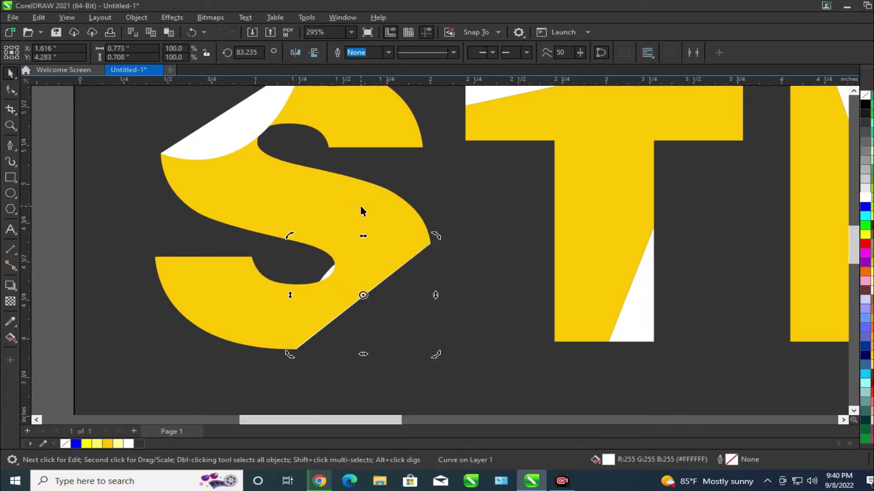
key("ctrl+v")
scroll(362, 296, "up", 3)
scroll(513, 150, "up", 14)
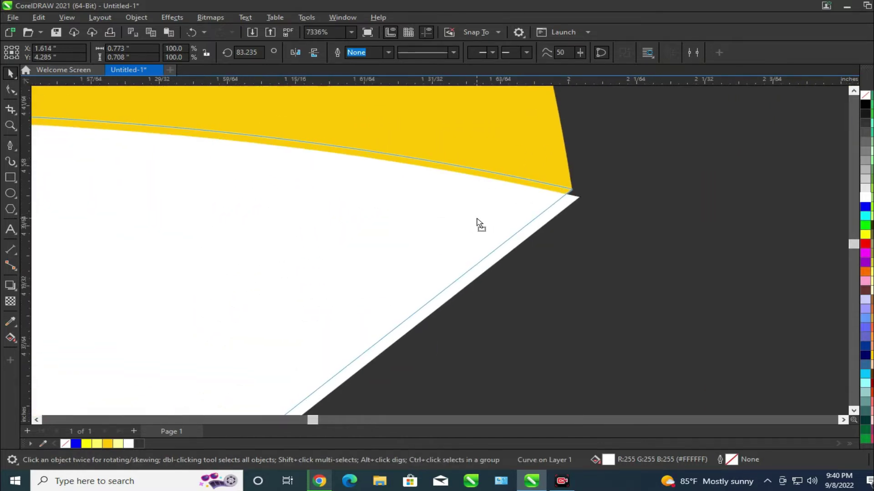
Check the pasted copy's lower tip against the S's bottom cut corner and undo the copy's placement.
scroll(576, 166, "down", 10)
scroll(357, 363, "up", 5)
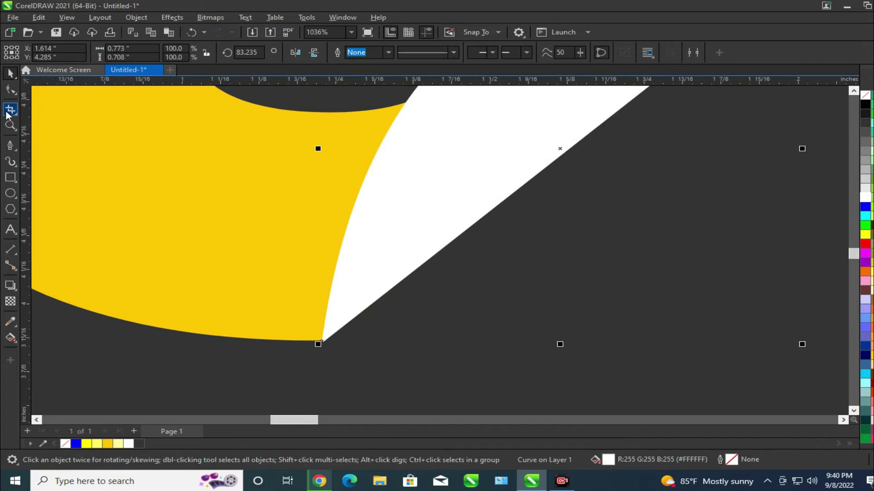
left_click(11, 89)
scroll(346, 357, "up", 14)
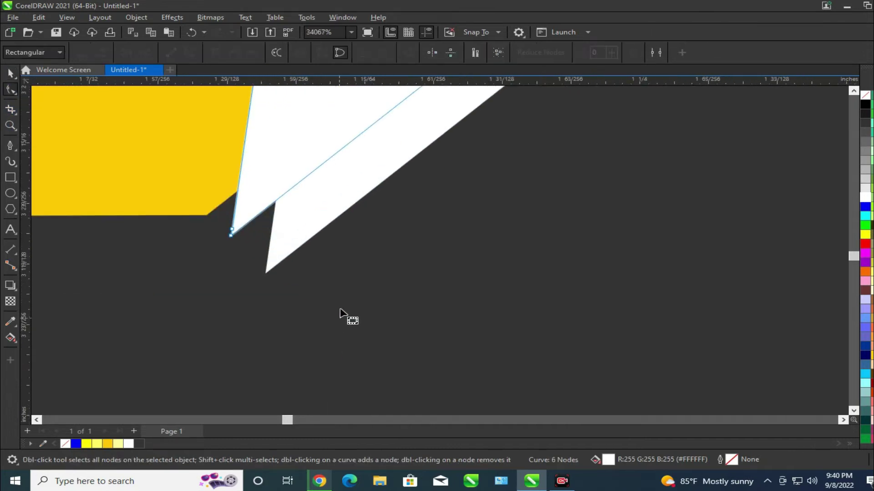
key("space")
key("ctrl+z")
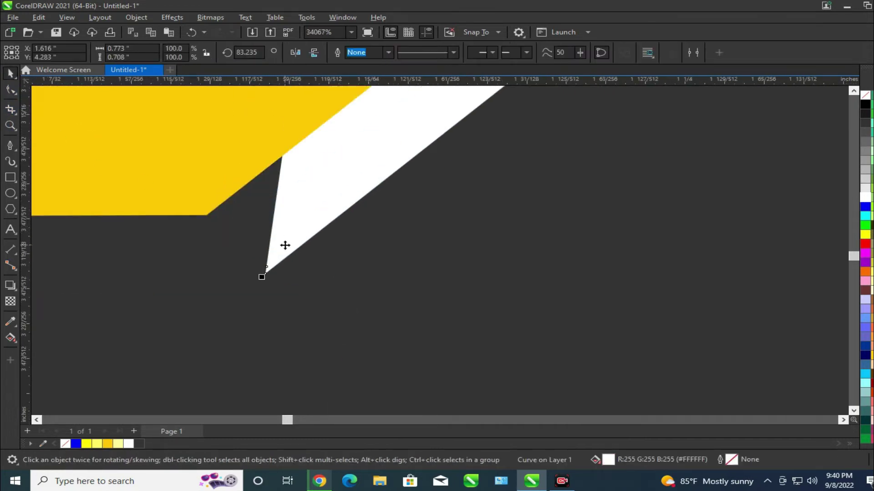
Delete the extra node near the lower tip of the folded piece and move the tip onto the S's bottom cut corner.
left_click(11, 90)
double_click(267, 269)
left_click_drag(266, 274, 208, 215)
Delete the extra node near the right tip of the lower folded piece and move the tip onto the S's right cut corner.
scroll(230, 308, "down", 4)
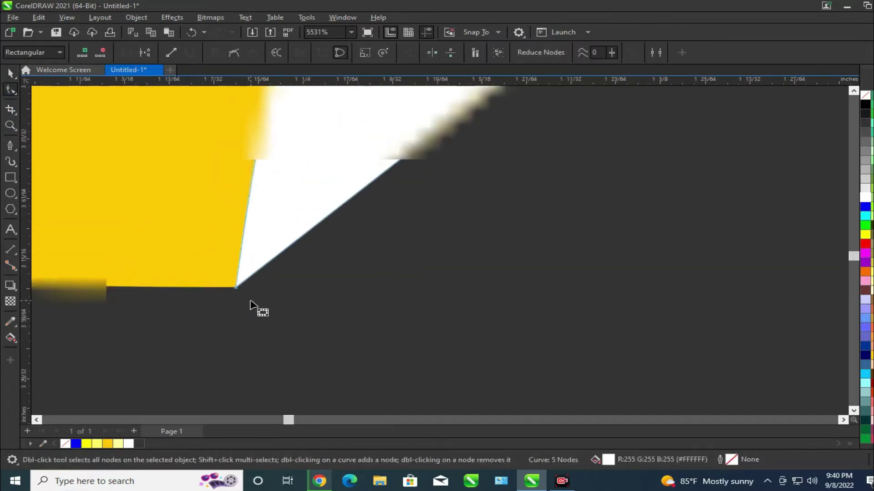
scroll(255, 306, "down", 3)
scroll(473, 168, "up", 3)
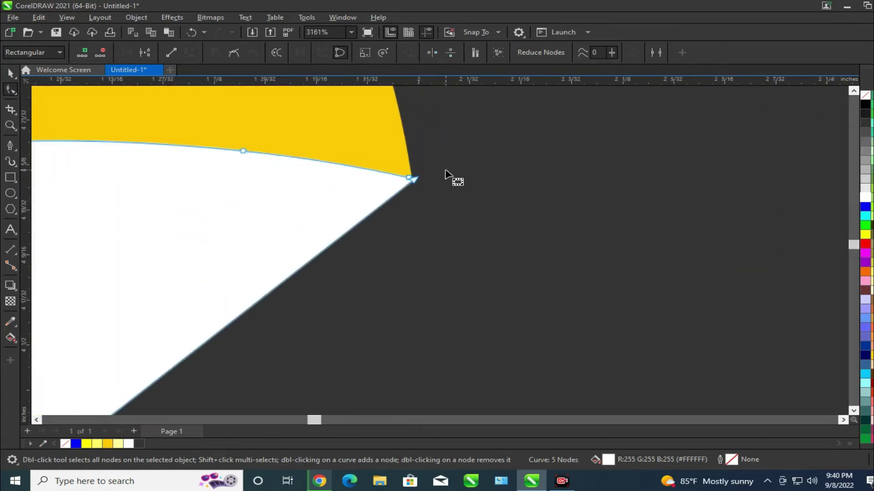
scroll(445, 170, "up", 7)
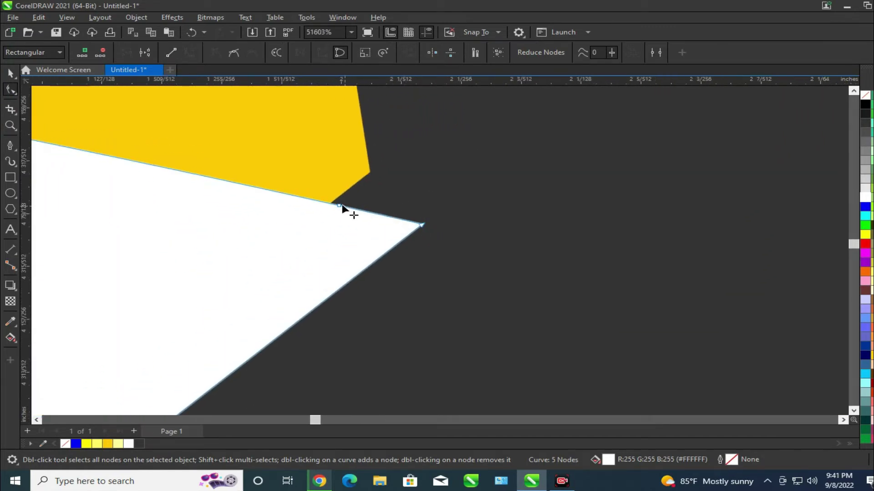
double_click(339, 206)
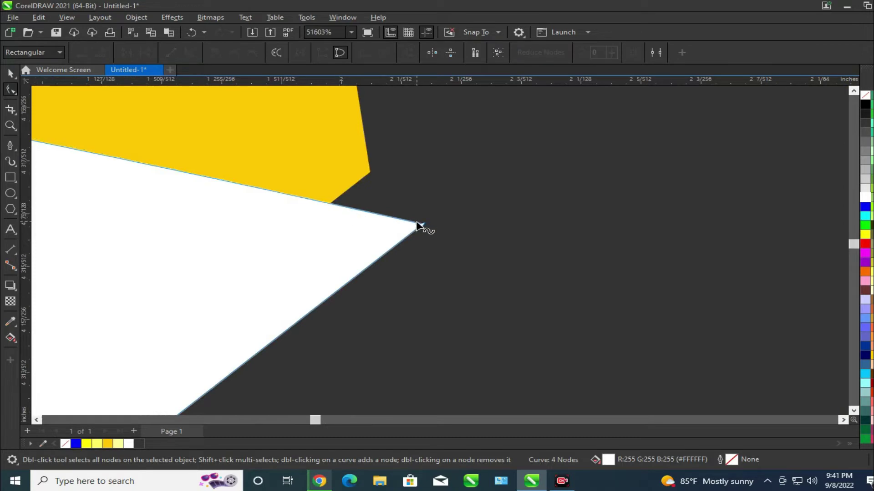
left_click(11, 91)
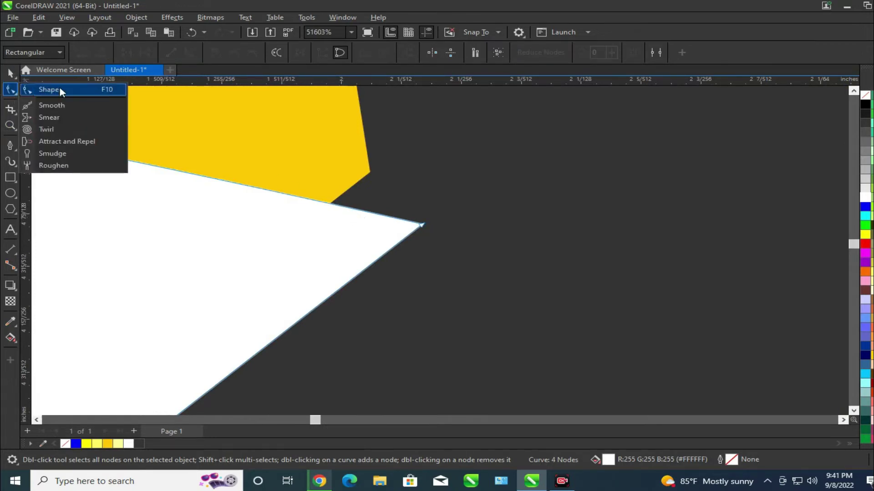
left_click(57, 89)
left_click_drag(421, 224, 371, 175)
Mirror the white piece at the T's upper-left cut vertically and horizontally.
scroll(487, 191, "down", 6)
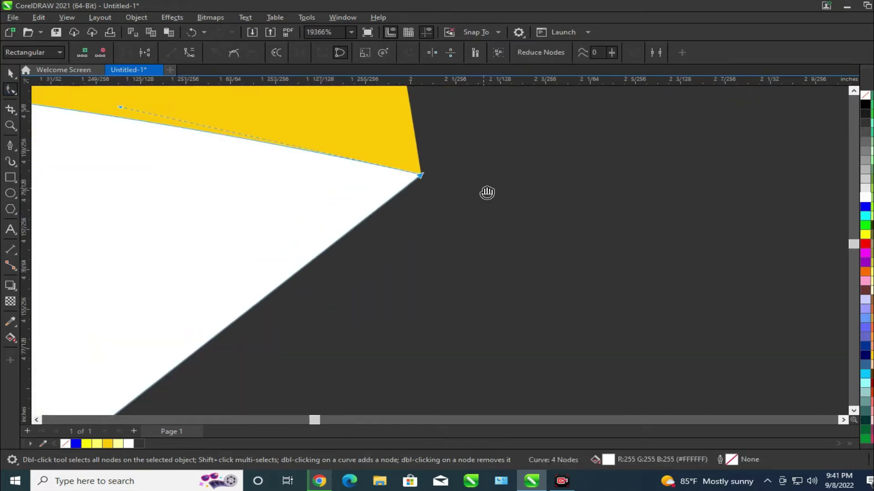
scroll(487, 213, "down", 6)
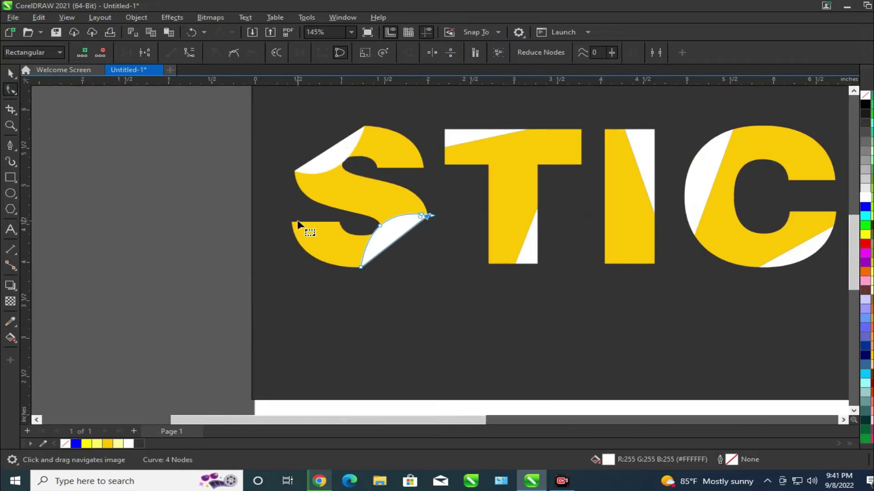
scroll(425, 168, "up", 3)
left_click(369, 197)
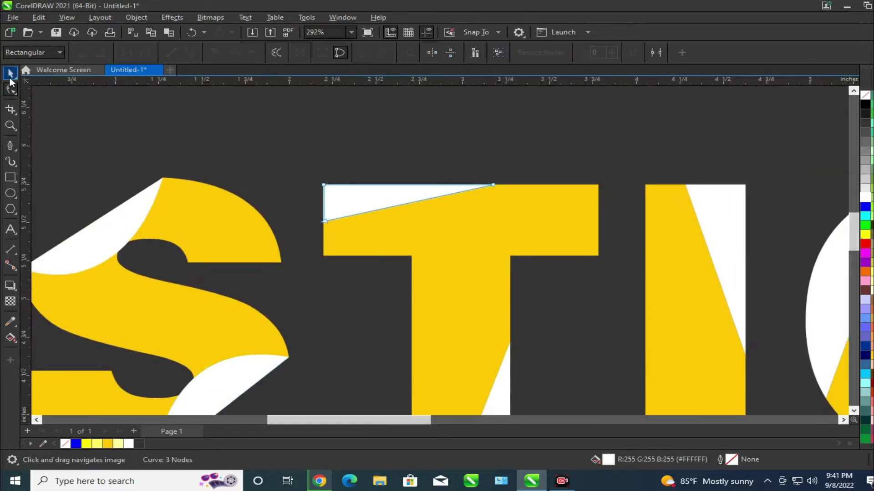
left_click(10, 73)
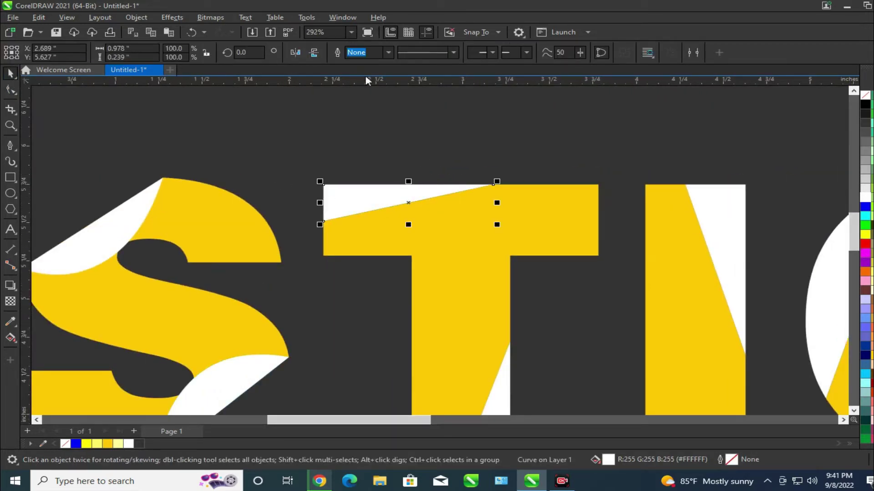
left_click(314, 52)
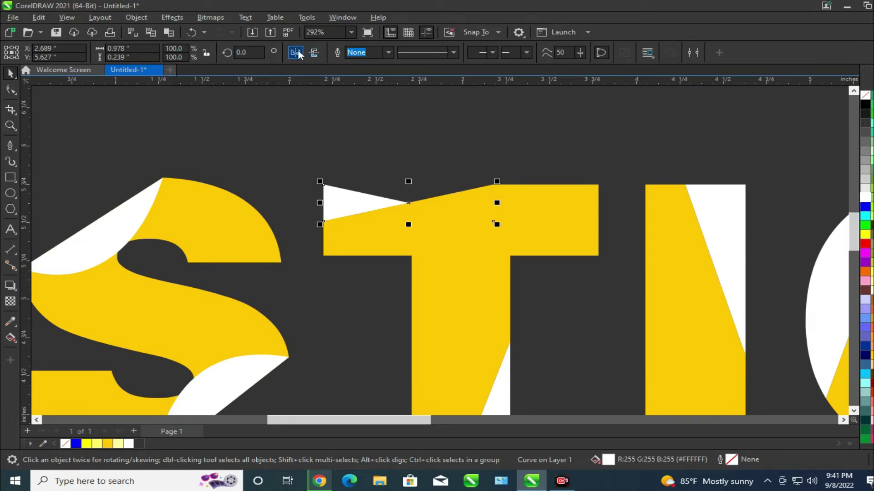
left_click(296, 52)
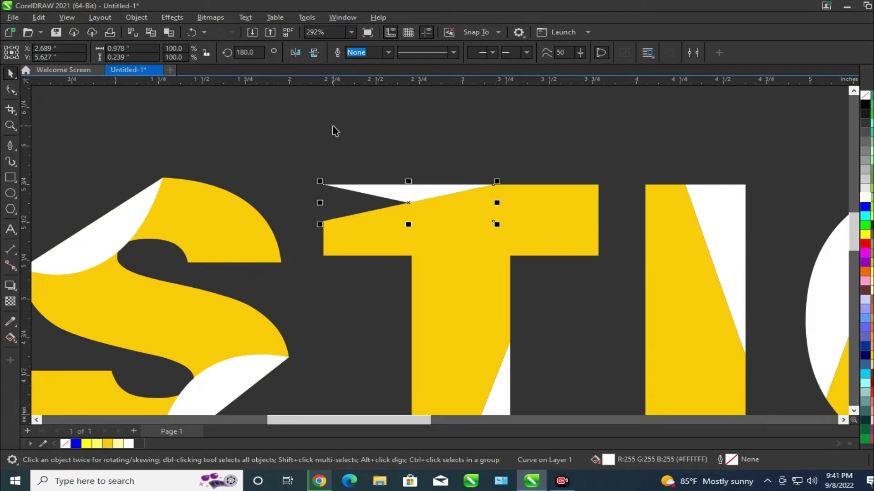
Rotate the T's upper-left piece, move it over the crossbar and mirror it horizontally.
scroll(457, 211, "up", 2)
left_click(503, 228)
left_click_drag(521, 230, 554, 168)
scroll(457, 166, "up", 1)
left_click_drag(458, 173, 459, 198)
left_click(295, 52)
left_click(460, 224)
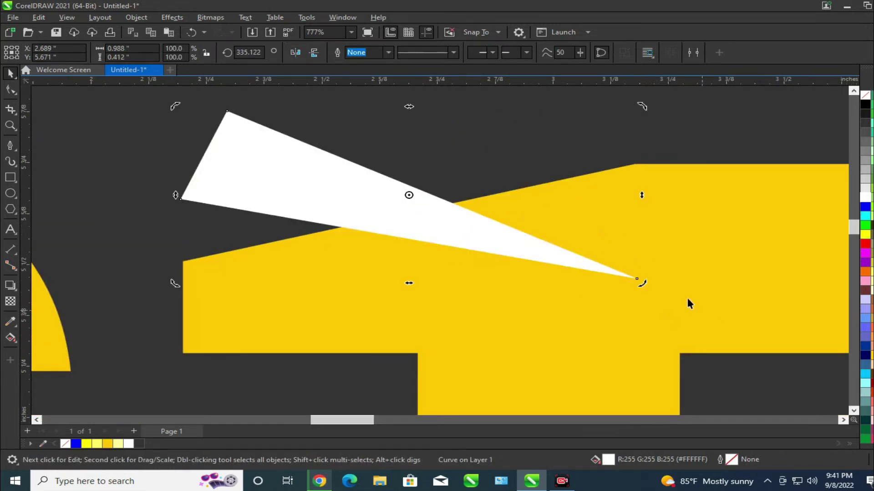
Rotate and move the T's upper-left piece until its long edge lies along the crossbar's slanted cut.
left_click_drag(639, 285, 650, 150)
scroll(321, 210, "up", 2)
left_click_drag(322, 210, 296, 281)
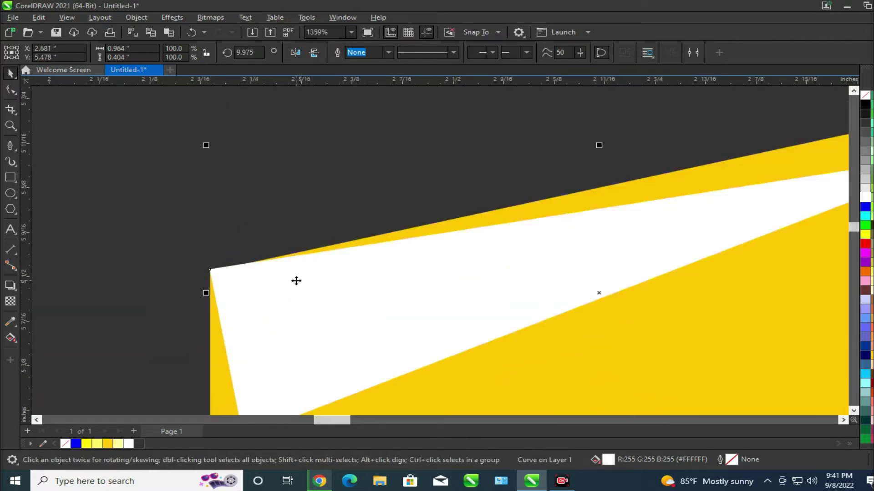
scroll(560, 266, "down", 1)
left_click(555, 244)
left_click_drag(768, 171, 776, 138)
left_click(477, 254)
left_click_drag(477, 253, 504, 237)
Move the upper-left piece's end nodes onto the T's left and top cut corners.
left_click(10, 89)
scroll(137, 300, "up", 3)
left_click_drag(99, 286, 56, 268)
scroll(55, 269, "down", 2)
scroll(658, 179, "up", 5)
mouse_move(638, 178)
left_mouse_down()
mouse_move(585, 210)
mouse_move(626, 181)
left_mouse_up()
scroll(367, 203, "down", 3)
scroll(447, 205, "down", 5)
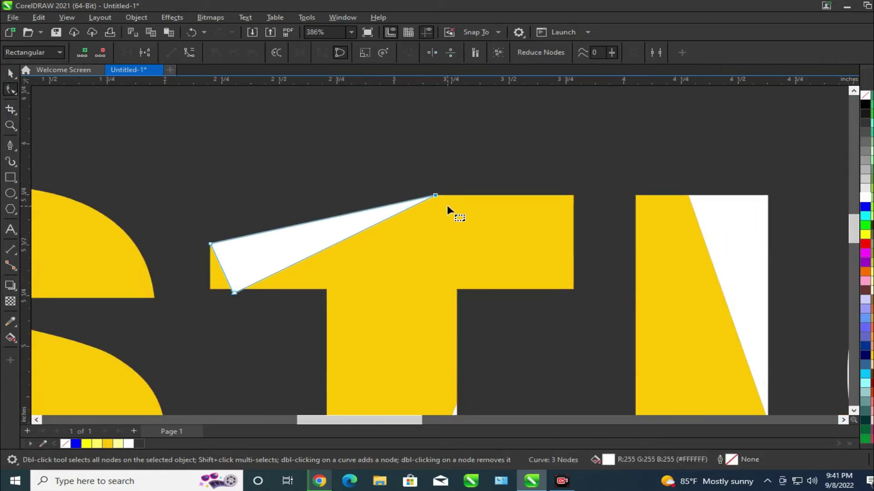
scroll(446, 205, "down", 1)
Mirror the T's lower-right white piece vertically and rotate it to about 331°.
scroll(445, 267, "up", 3)
left_click(447, 263)
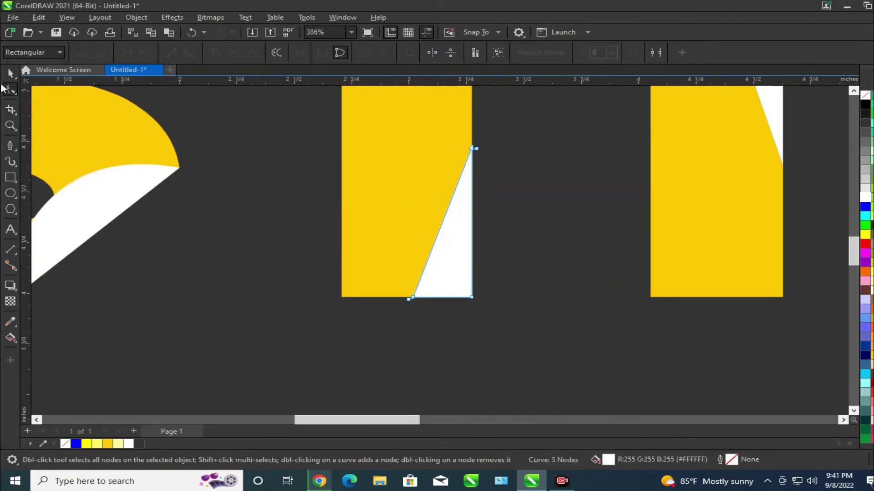
left_click(10, 74)
left_click(313, 53)
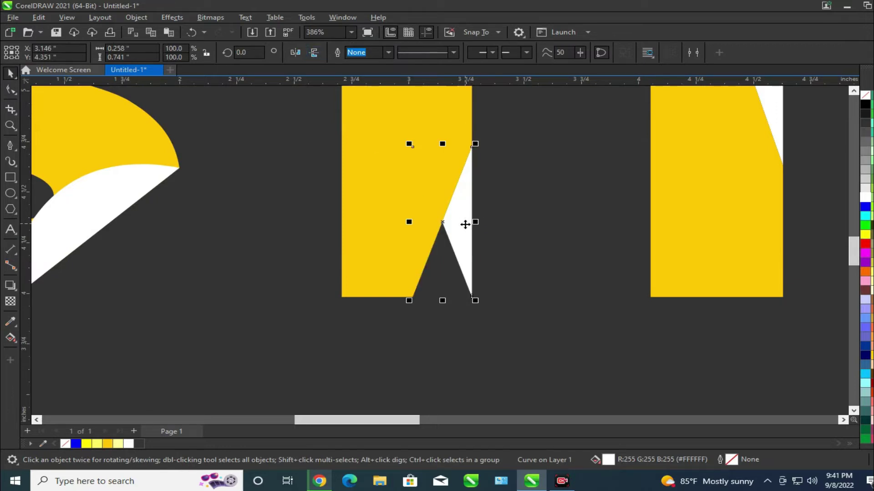
left_click(465, 225)
left_click_drag(479, 308, 426, 317)
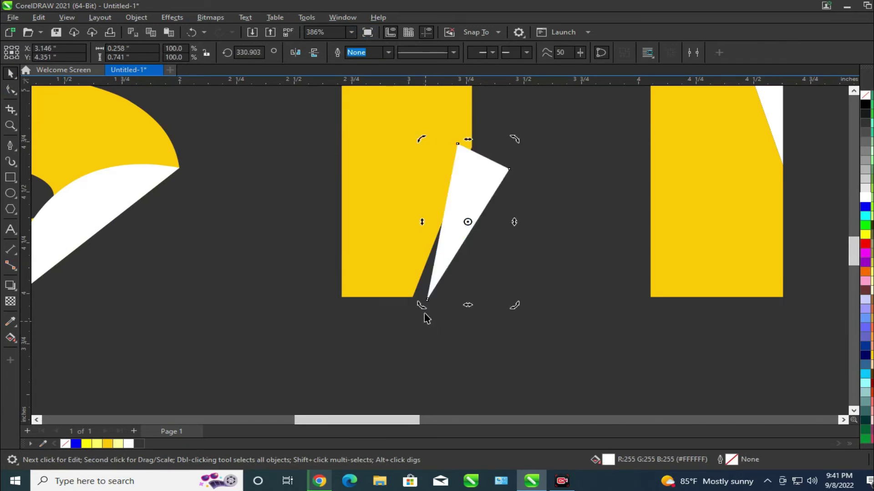
Move the T's lower-right piece so its lower tip meets the bottom cut corner of the stem.
scroll(449, 205, "up", 3)
left_click_drag(449, 205, 420, 201)
scroll(462, 176, "up", 1)
left_click(490, 183)
scroll(506, 190, "down", 1)
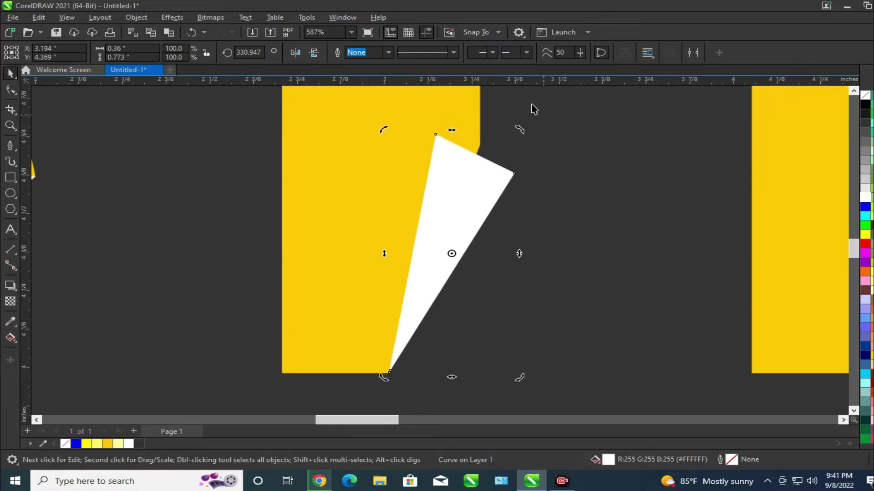
Mirror the T's lower-right piece horizontally.
left_click_drag(522, 130, 413, 343)
key("Escape")
left_click(295, 52)
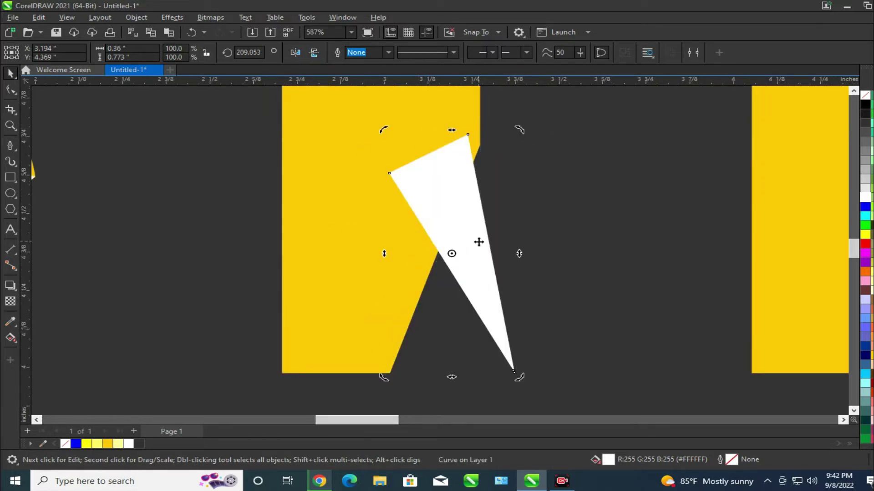
left_click(507, 337)
left_click(517, 373)
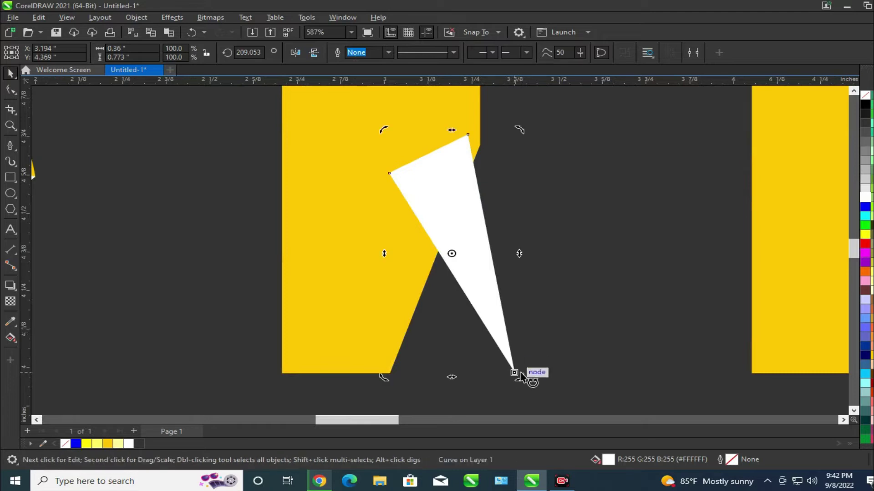
Rotate the T's lower-right piece to about 175° and move it against the stem's slanted cut.
left_click_drag(521, 379, 404, 380)
left_click_drag(513, 193, 432, 169)
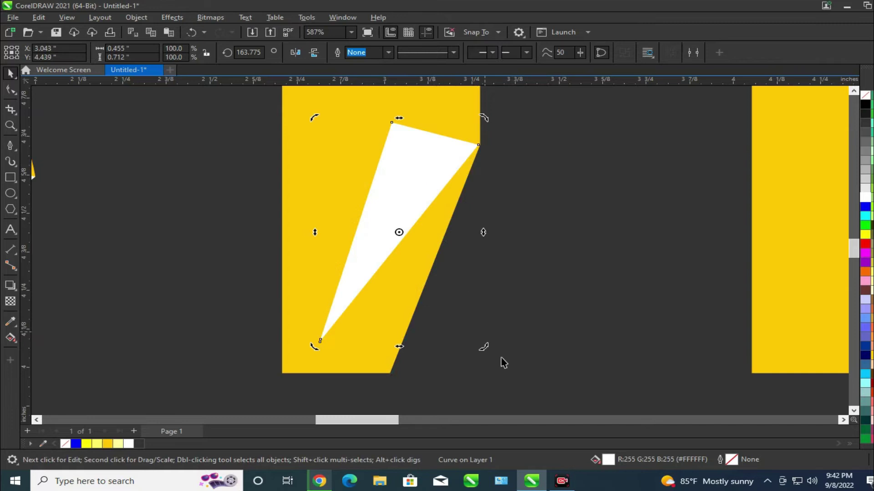
left_click_drag(482, 350, 539, 255)
left_click_drag(404, 177, 430, 189)
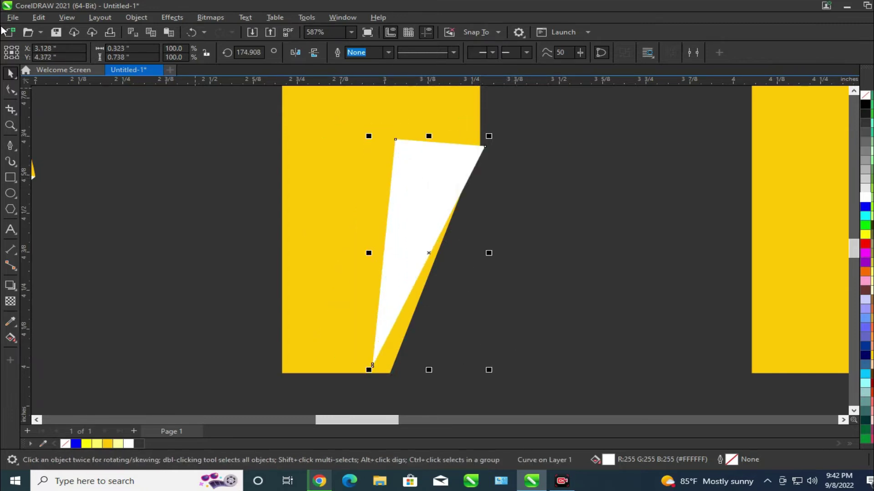
Delete the extra node at the folded piece's lower tip and move the tip onto the T's bottom cut corner.
left_click(9, 90)
scroll(328, 378, "up", 2)
left_click_drag(307, 352, 350, 360)
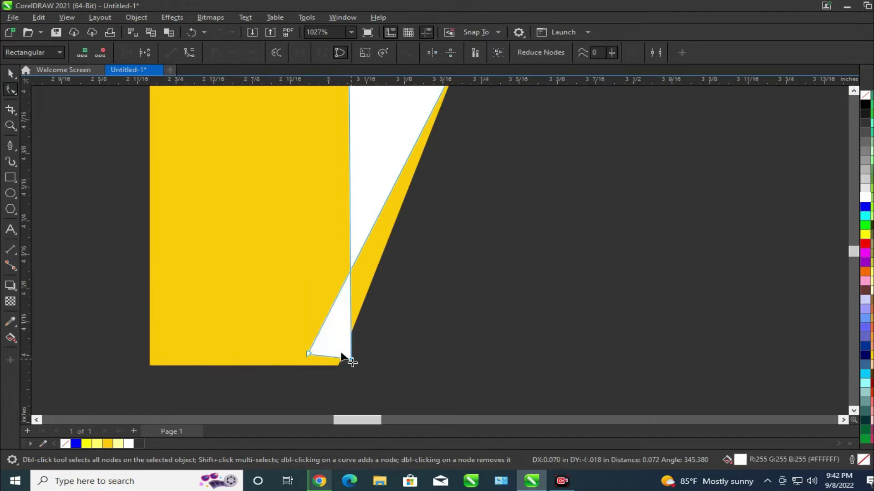
key("Delete")
scroll(318, 353, "up", 4)
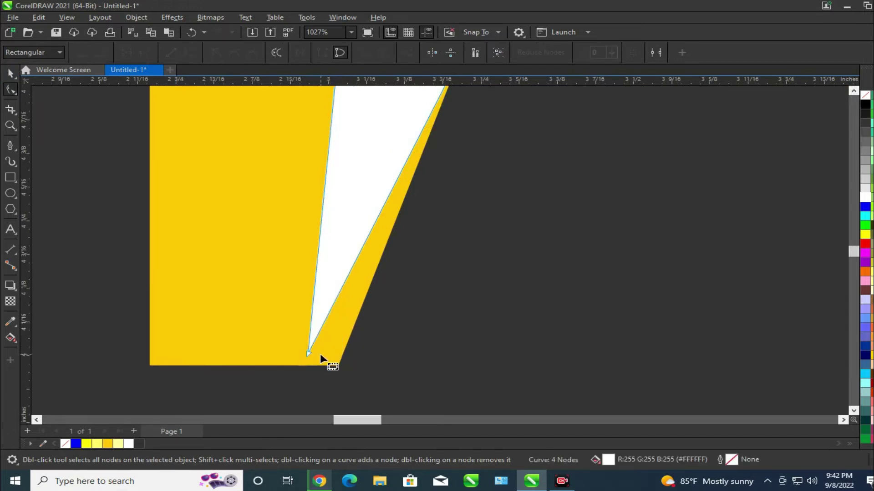
left_click_drag(291, 346, 398, 382)
scroll(361, 367, "down", 3)
Move the upper tip of the T's lower folded piece onto the stem's right cut corner.
scroll(452, 273, "down", 3)
scroll(460, 169, "up", 5)
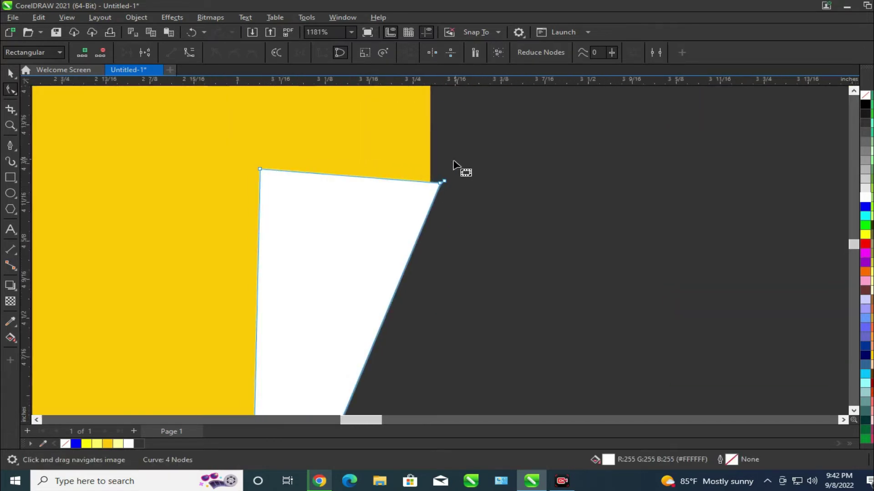
scroll(433, 204, "up", 4)
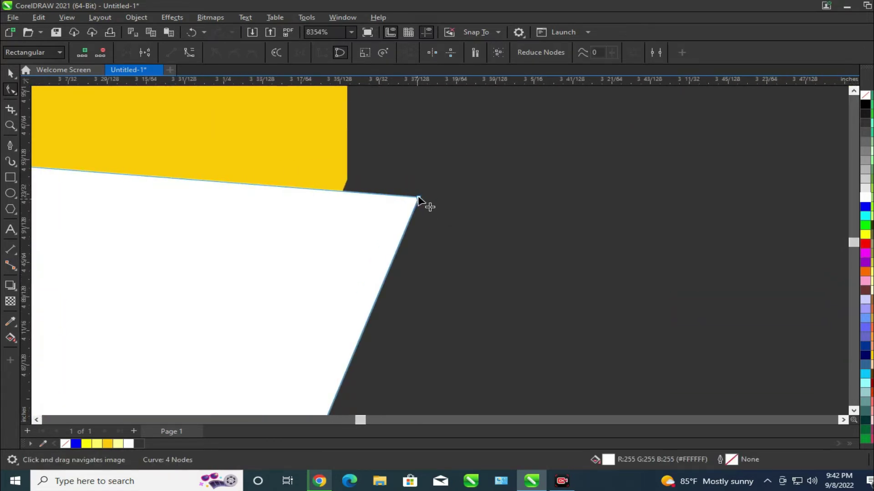
left_click_drag(418, 199, 347, 180)
scroll(440, 164, "down", 10)
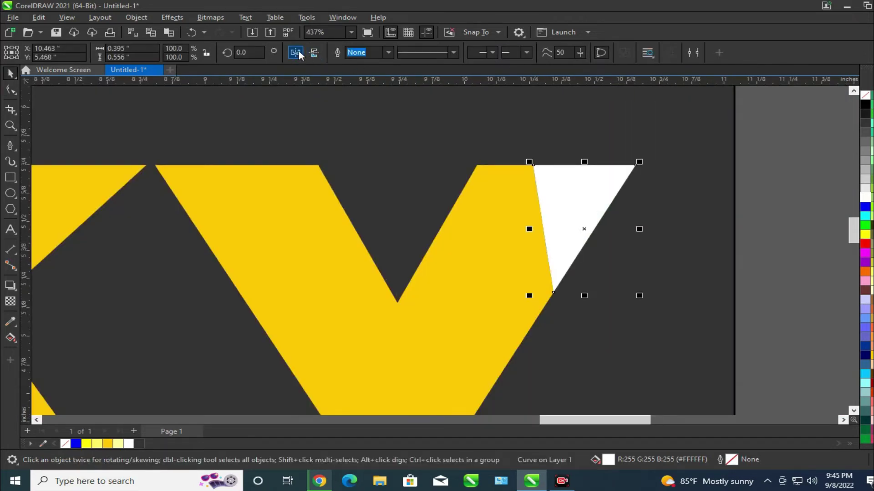
Mirror the Y's upper-right white piece horizontally, move it over the arm and bring it to the front.
left_click(298, 52)
left_click_drag(604, 187, 503, 185)
left_click(484, 229)
left_click(457, 185)
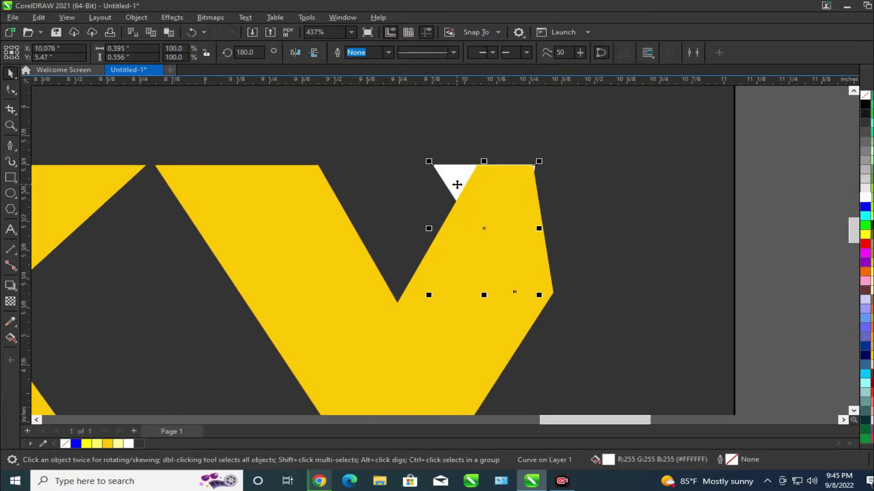
key("shift+Page_Up")
Rotate the Y's upper-right piece to about 198° and move its upper corner onto the arm's top cut corner.
left_click(469, 195)
left_click_drag(546, 302, 589, 297)
scroll(549, 213, "up", 2)
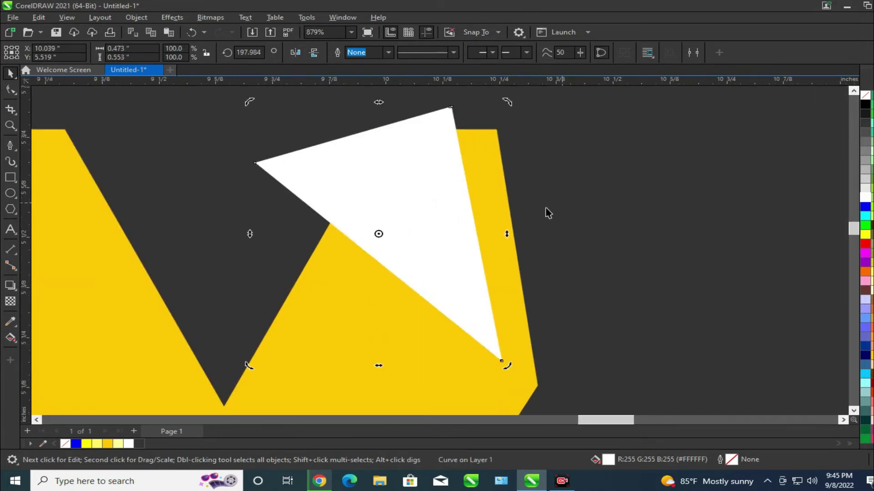
left_click_drag(441, 209, 477, 212)
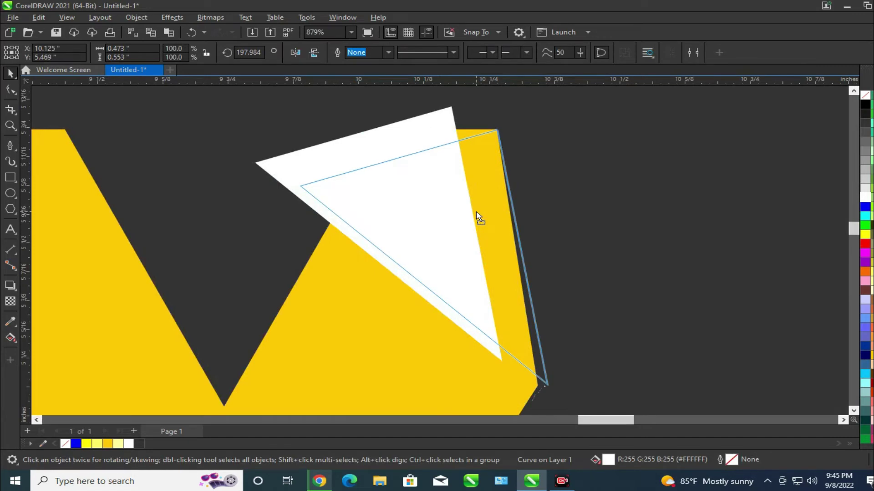
left_click(9, 91)
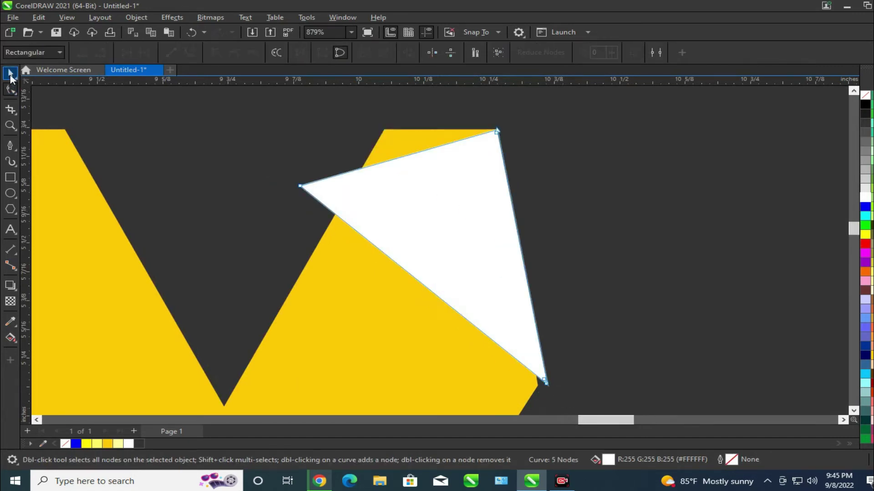
Mirror the Y's upper-right piece horizontally, rotate it to about 50° and realign it with the top cut corner.
left_click(10, 74)
left_click(295, 52)
left_click(424, 228)
left_click_drag(560, 131, 342, 113)
left_click_drag(406, 232, 504, 228)
Rotate the Y's upper-right piece to about 38° and move it against the arm's slanted cut.
scroll(503, 218, "down", 1)
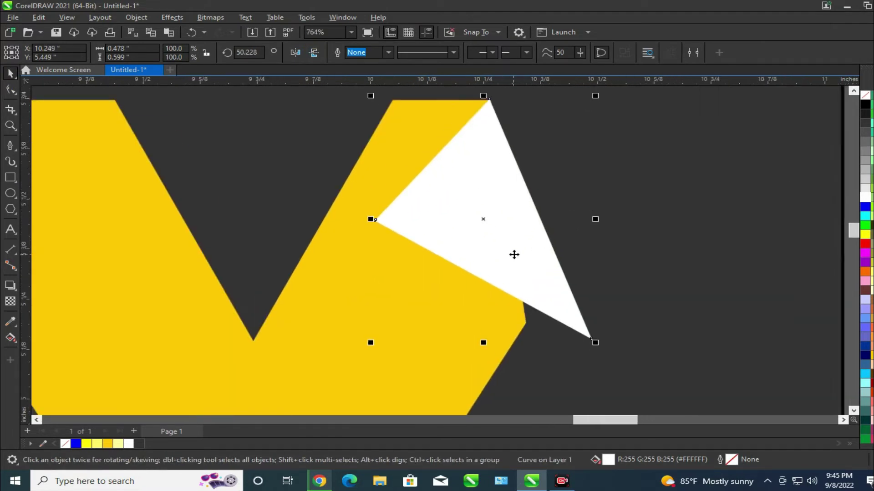
left_click(514, 255)
left_click_drag(596, 344, 569, 364)
left_click_drag(497, 178, 469, 172)
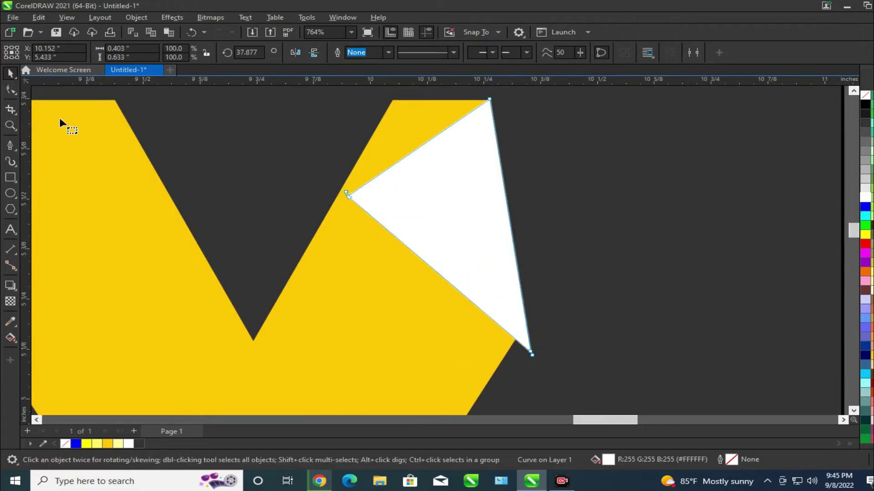
Delete the extra node at the folded piece's lower tip and move the tip onto the Y's lower cut corner.
key("F10")
scroll(528, 306, "up", 5)
double_click(533, 400)
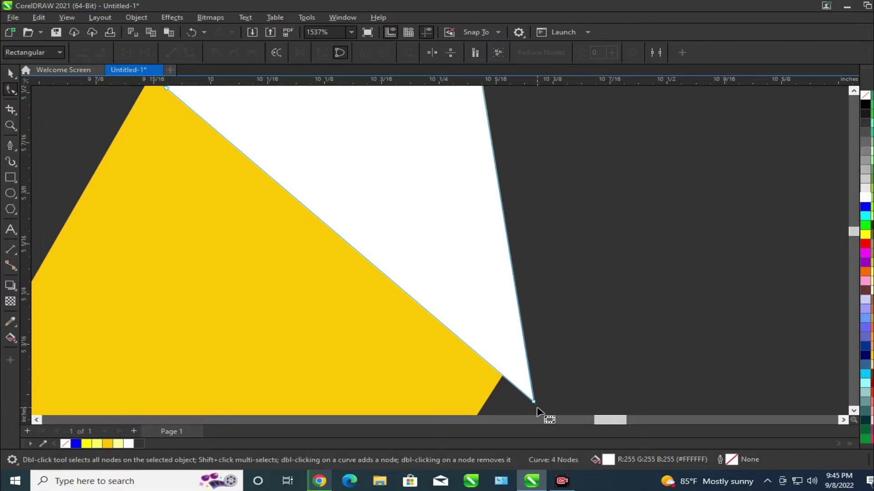
left_click_drag(534, 402, 524, 337)
Move the upper tip of the Y's upper-right folded piece onto the arm's top cut corner.
scroll(524, 337, "down", 4)
scroll(473, 227, "up", 10)
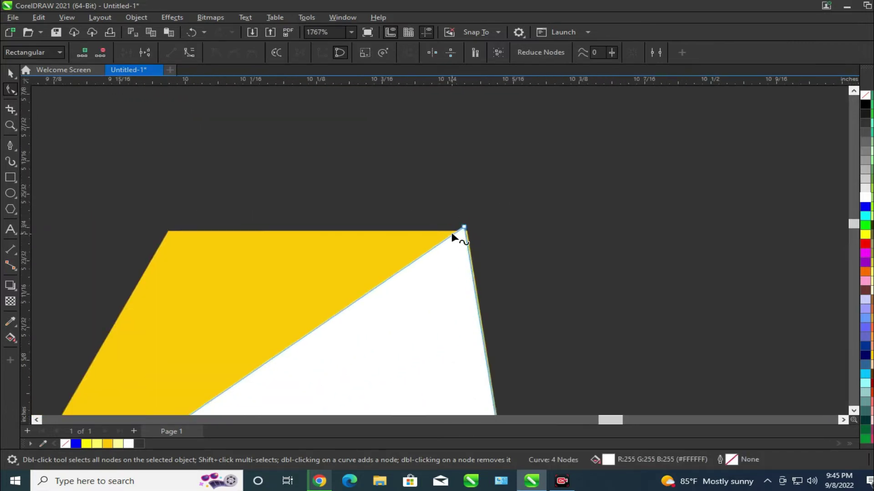
left_click_drag(425, 235, 463, 283)
scroll(493, 219, "down", 8)
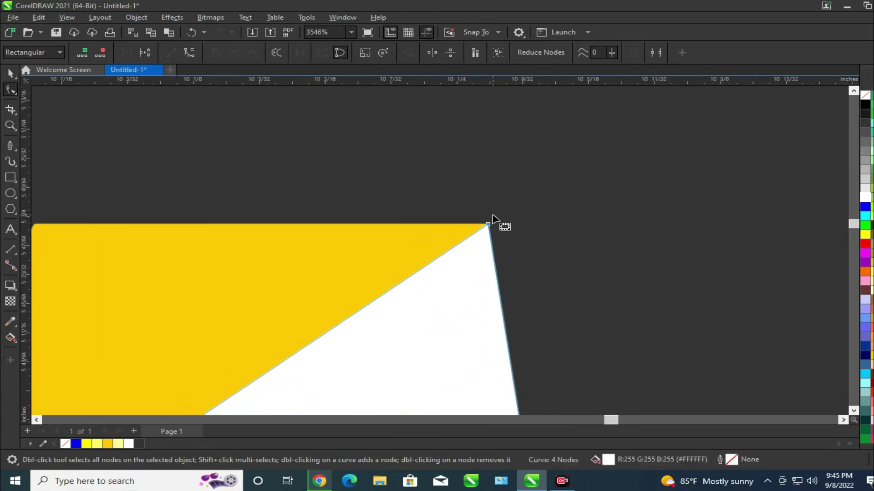
scroll(492, 220, "down", 10)
Mirror the Y's lower-left white piece horizontally and rotate it toward the stem's slanted cut.
scroll(469, 289, "up", 5)
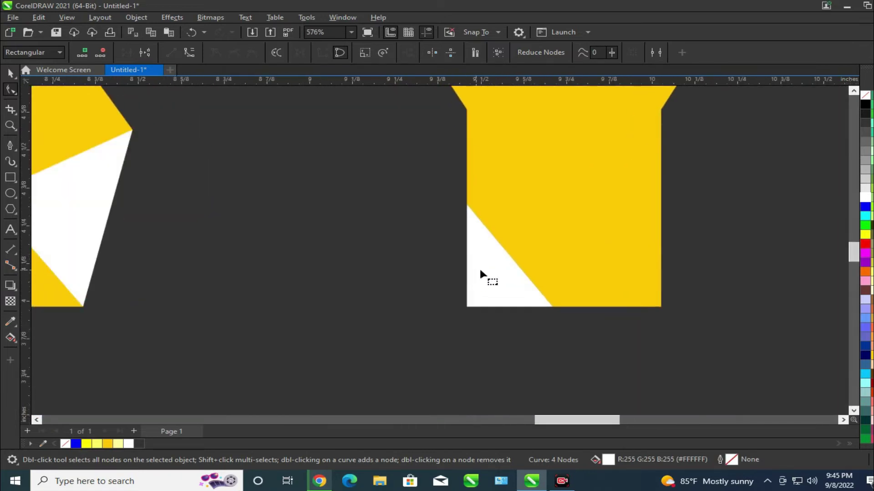
left_click(10, 73)
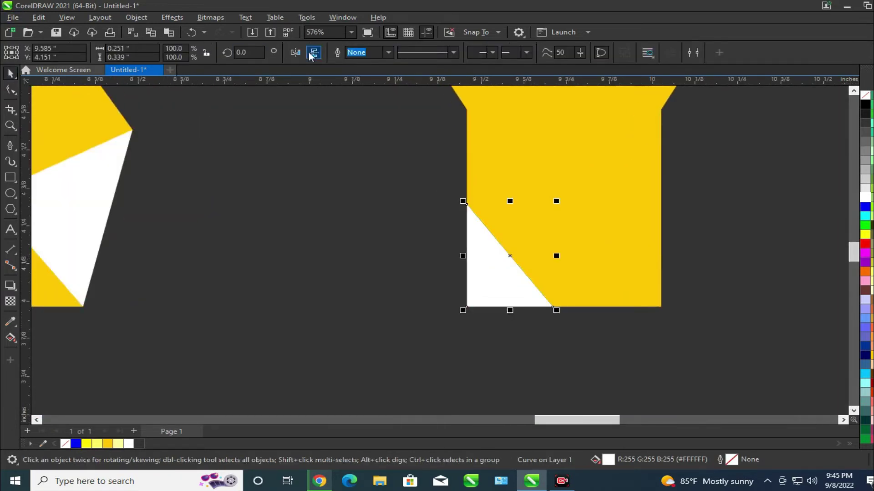
left_click(296, 52)
left_click(513, 275)
left_click_drag(559, 314, 552, 246)
Move the lower tip of the Y's lower-left piece onto the stem's bottom cut corner.
left_click(9, 90)
scroll(564, 325, "up", 8)
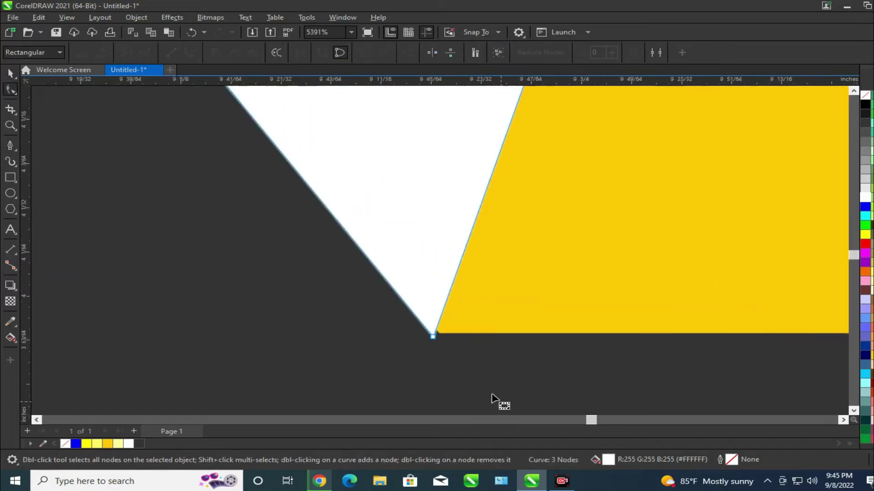
left_click(414, 319)
scroll(513, 343, "down", 4)
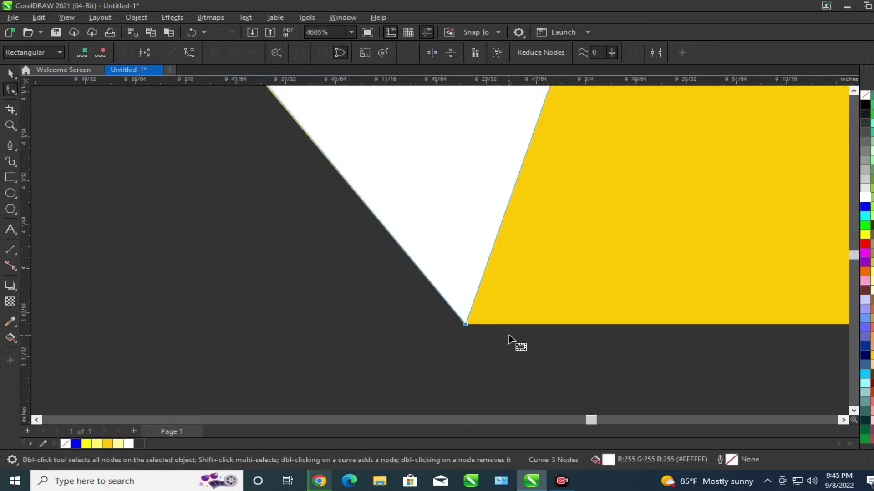
Move the left tip of the Y's lower-left white piece onto the upper corner of the stem's slanted cut.
scroll(530, 324, "down", 3)
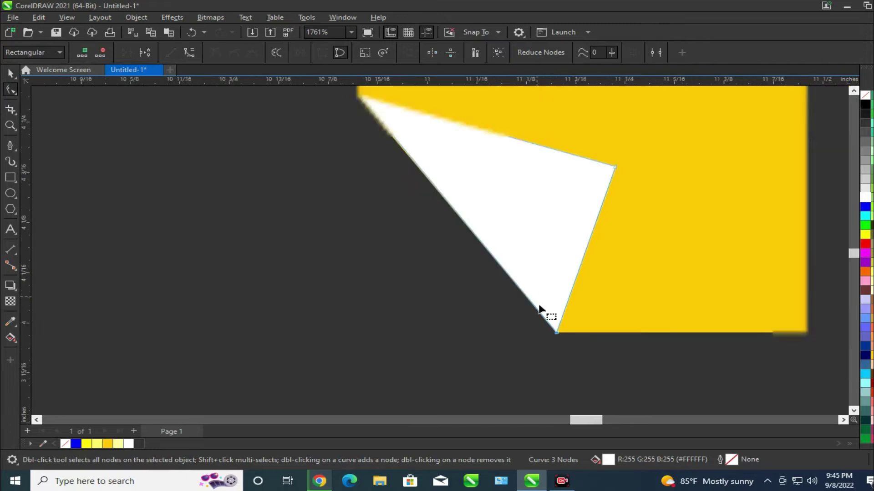
scroll(431, 167, "up", 4)
scroll(426, 191, "up", 6)
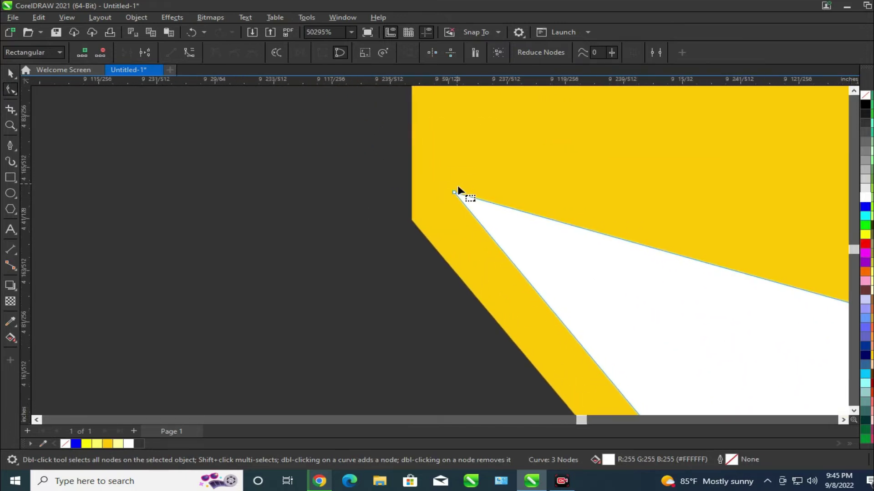
left_click_drag(455, 191, 411, 224)
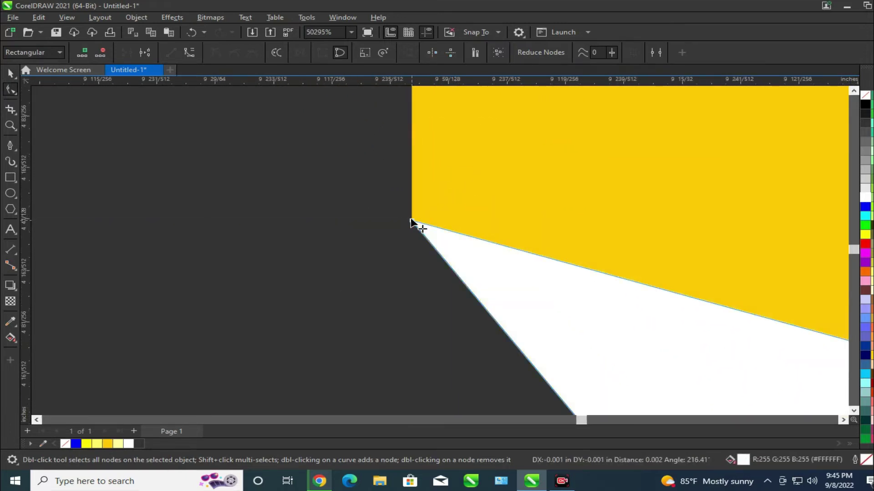
scroll(414, 207, "down", 2)
scroll(414, 211, "down", 15)
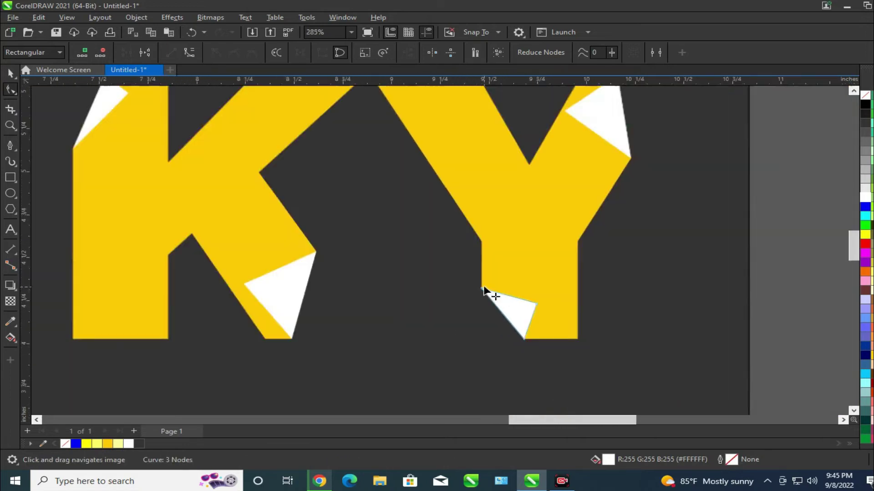
scroll(312, 299, "down", 3)
scroll(256, 277, "up", 3)
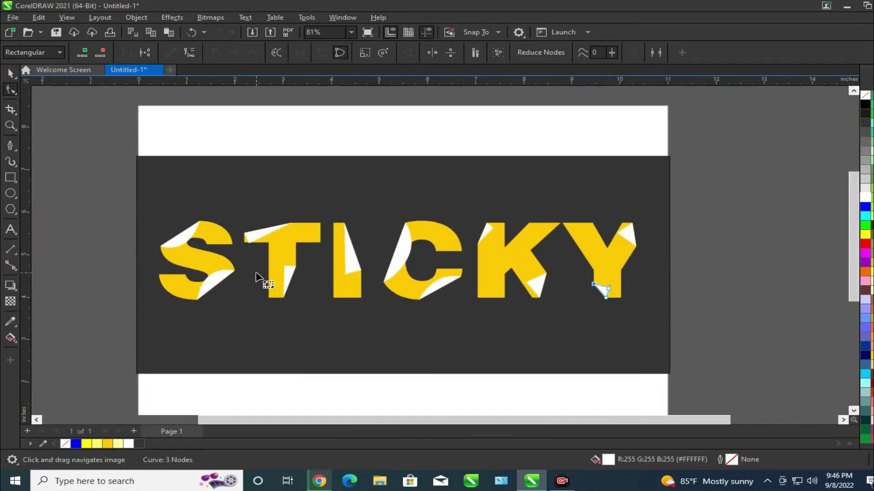
Save the design to the desktop as sticley.cdr and clear the selection.
left_click(9, 74)
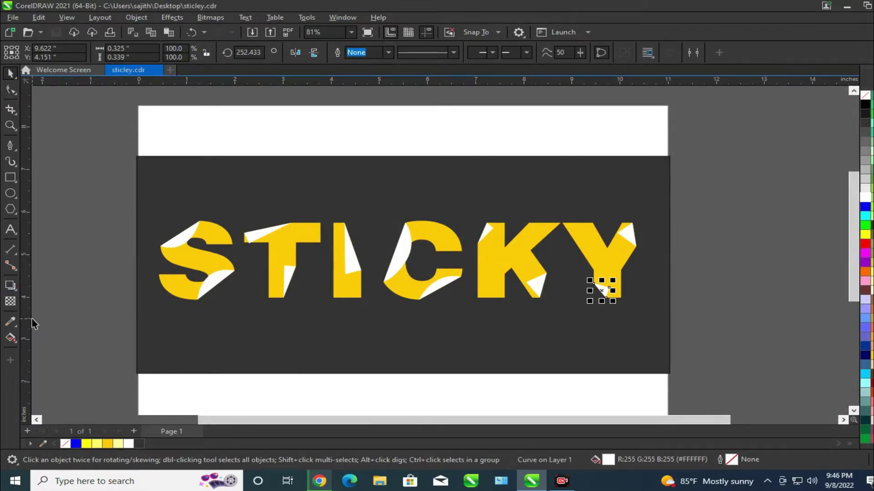
scroll(97, 335, "up", 2)
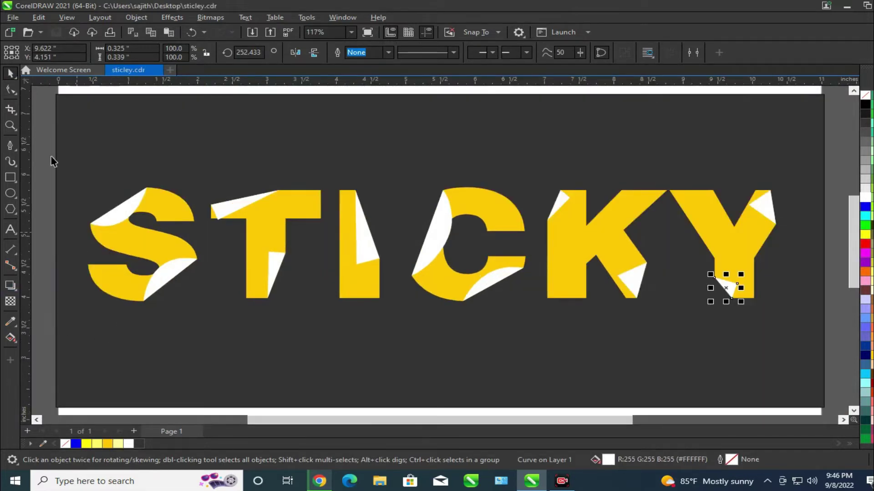
left_click(49, 141)
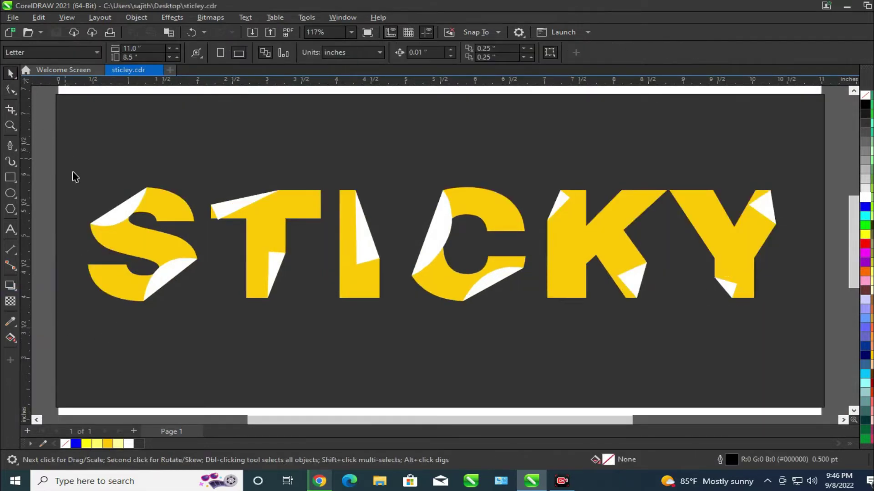
Convert the straight outer edge of the S's lower-right white piece to a curve and bow it slightly inward.
scroll(66, 222, "up", 2)
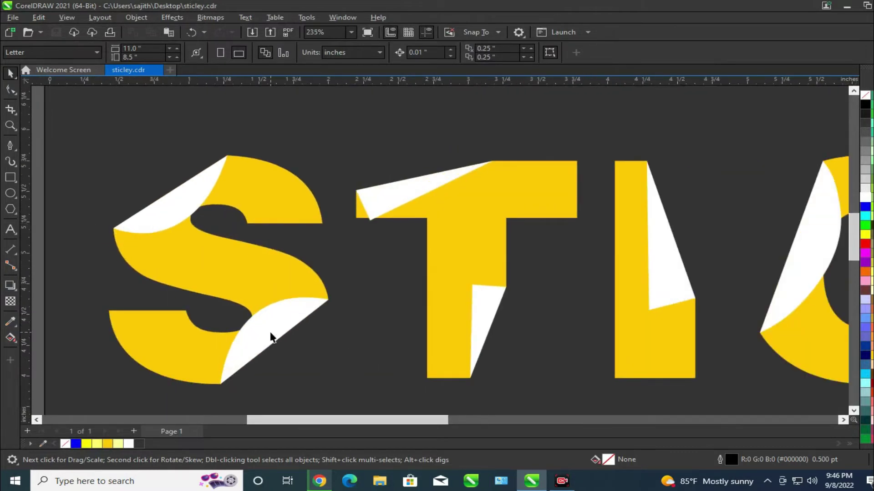
left_click(270, 338)
scroll(262, 369, "up", 2)
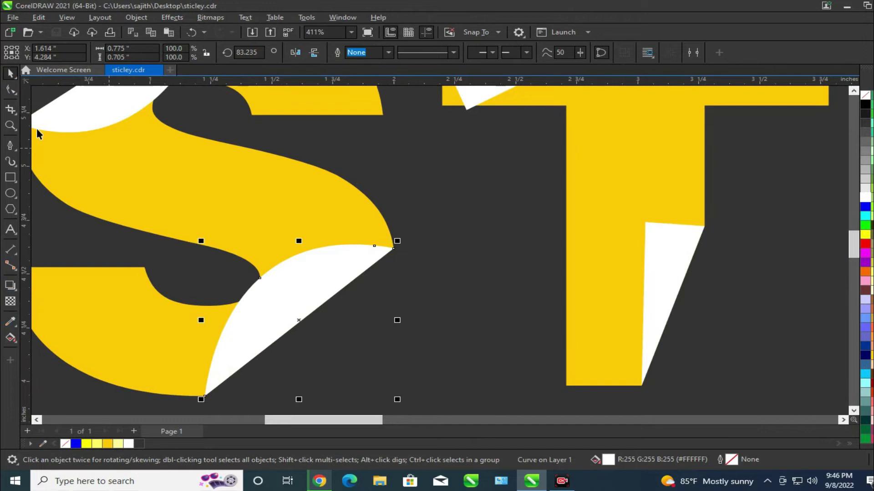
left_click(10, 89)
scroll(209, 411, "up", 2)
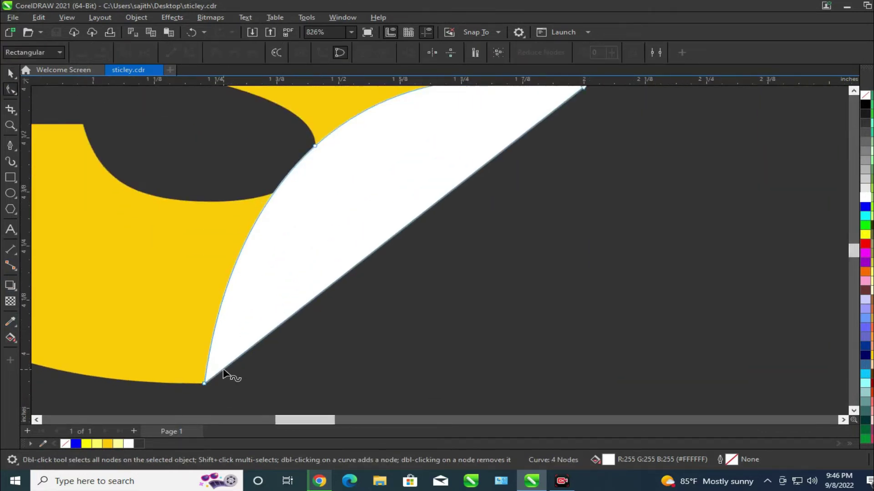
left_click(205, 385)
scroll(289, 338, "down", 2)
left_click(456, 185)
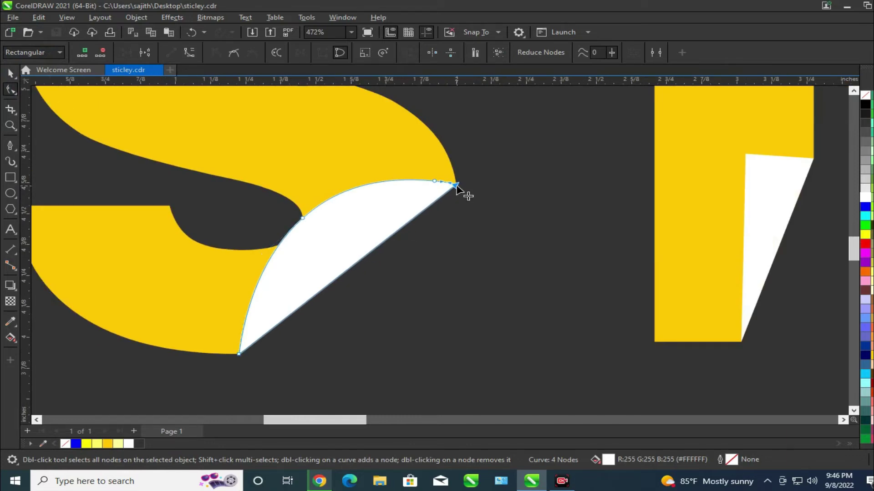
left_click(189, 52)
scroll(353, 290, "up", 2)
left_click_drag(357, 247, 350, 235)
Convert the yellow S's lower-right cut edge to a curve and bend it inward to match the white fold's edge.
left_click(357, 242)
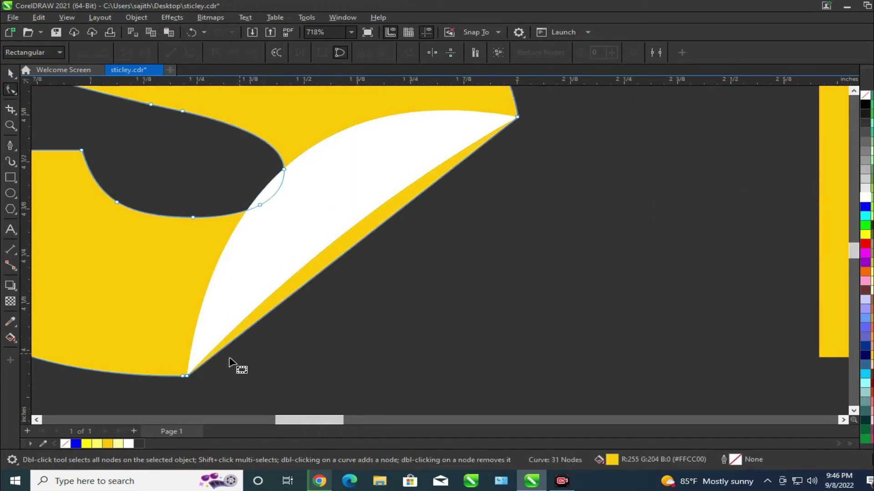
left_click(186, 376)
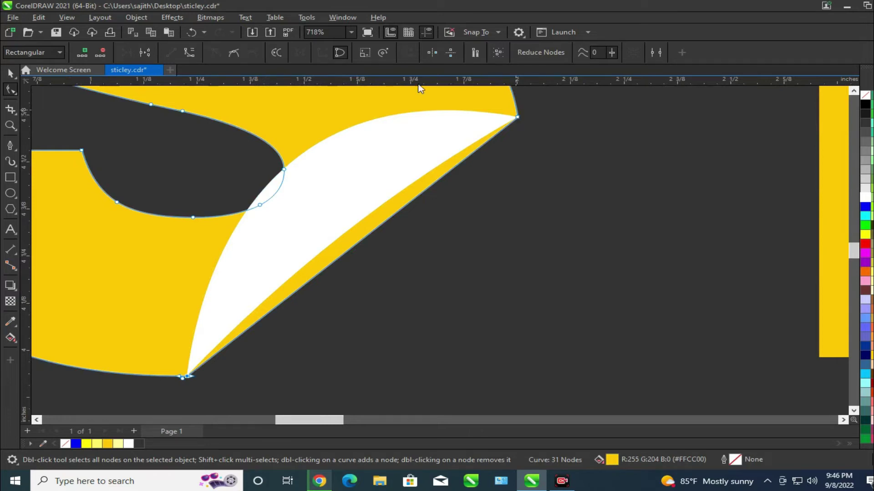
left_click(190, 52)
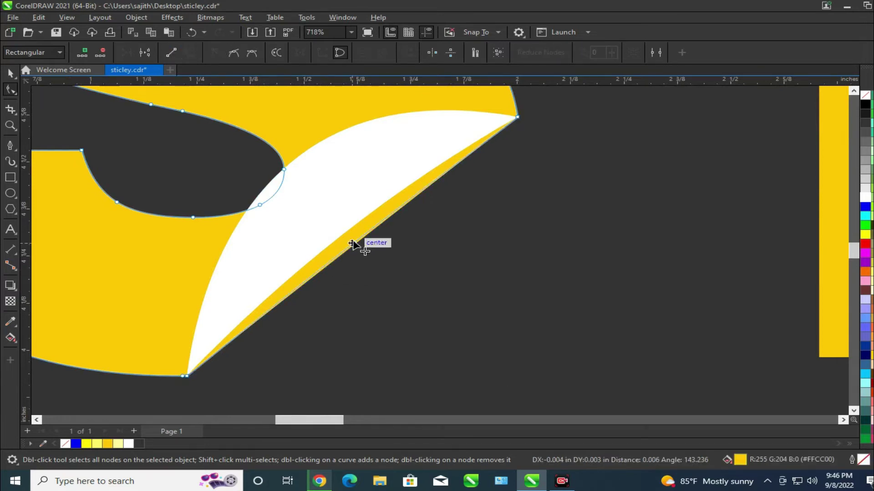
scroll(356, 251, "down", 3)
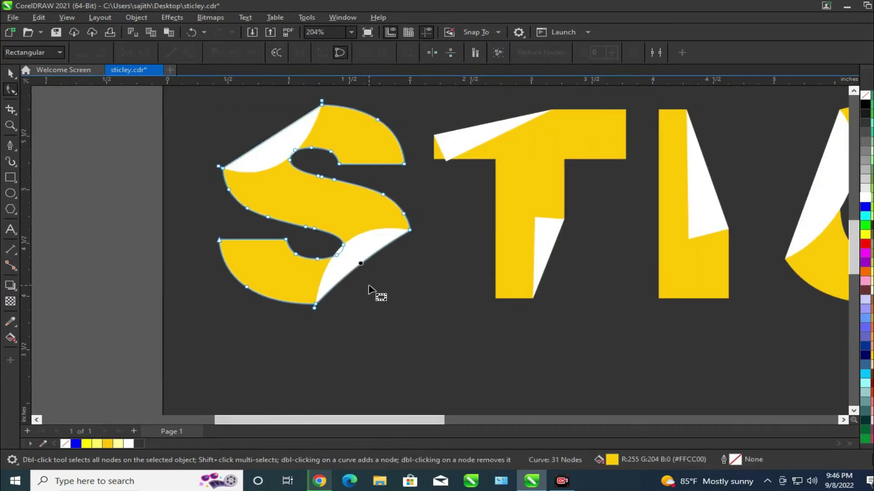
scroll(361, 239, "up", 1)
scroll(371, 273, "down", 2)
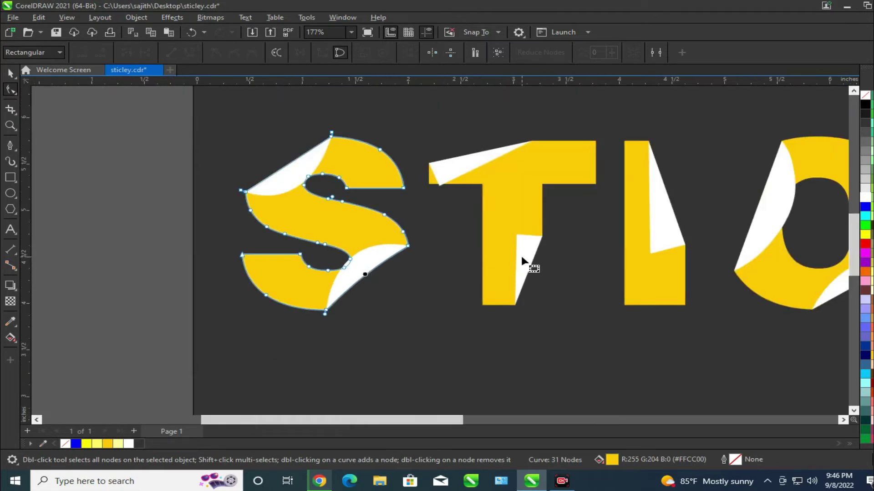
scroll(522, 257, "up", 1)
scroll(455, 219, "down", 1)
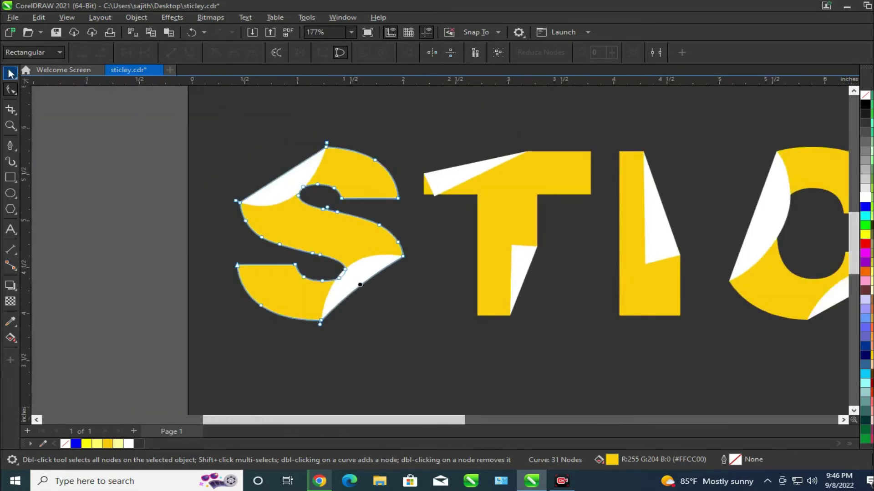
Apply a linear fountain fill to the S's upper-left white piece, running from its straight outer edge to its curved inner edge.
key("space")
left_click(296, 171)
scroll(296, 177, "up", 3)
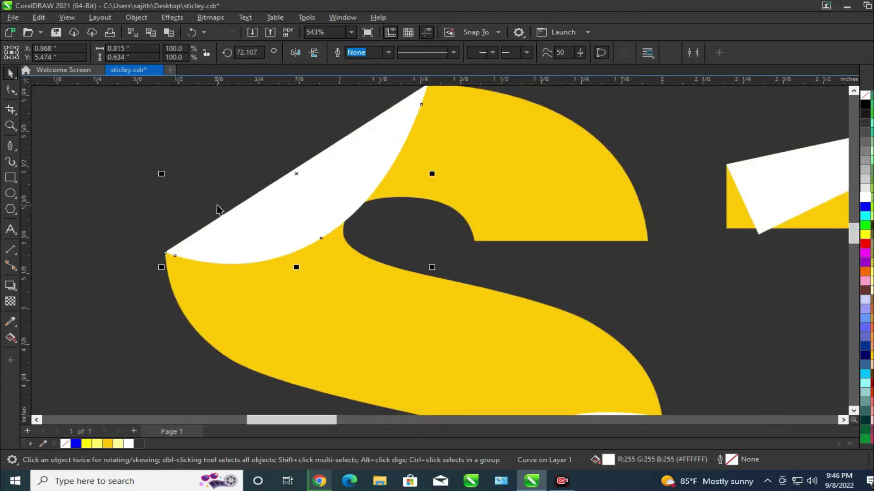
scroll(205, 237, "up", 1)
scroll(238, 230, "down", 3)
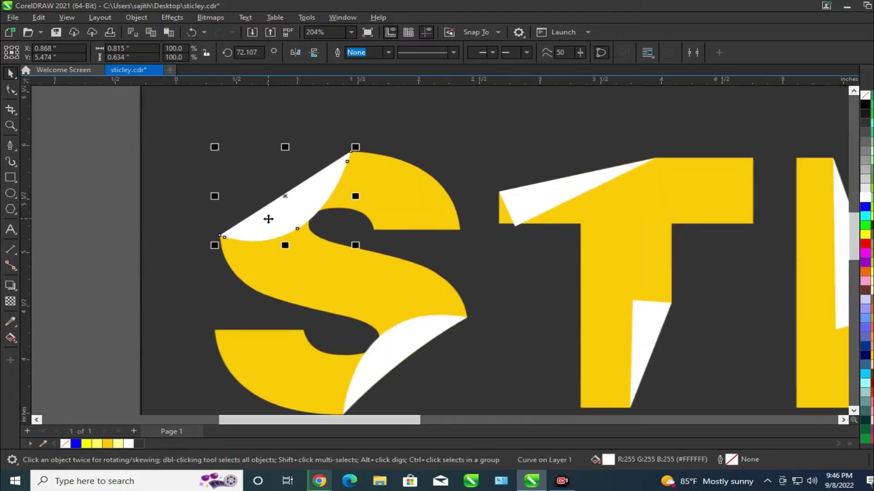
scroll(273, 219, "up", 1)
left_click(348, 286)
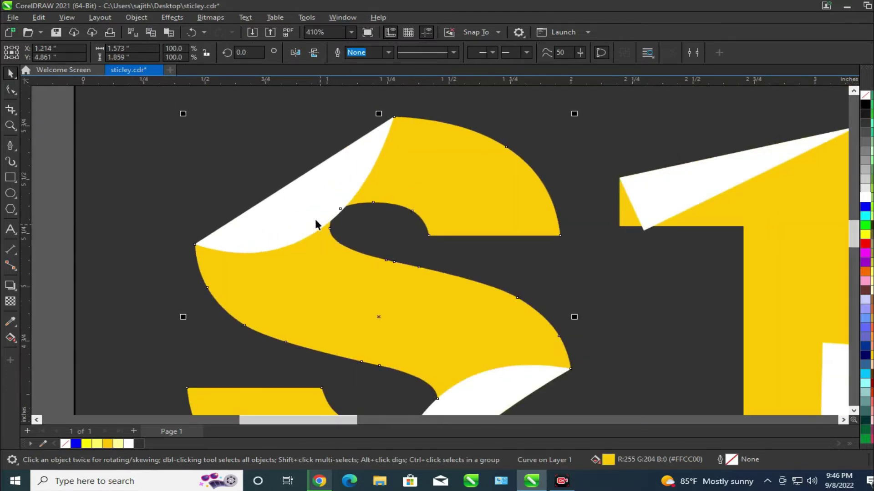
left_click(325, 318)
left_click(287, 215)
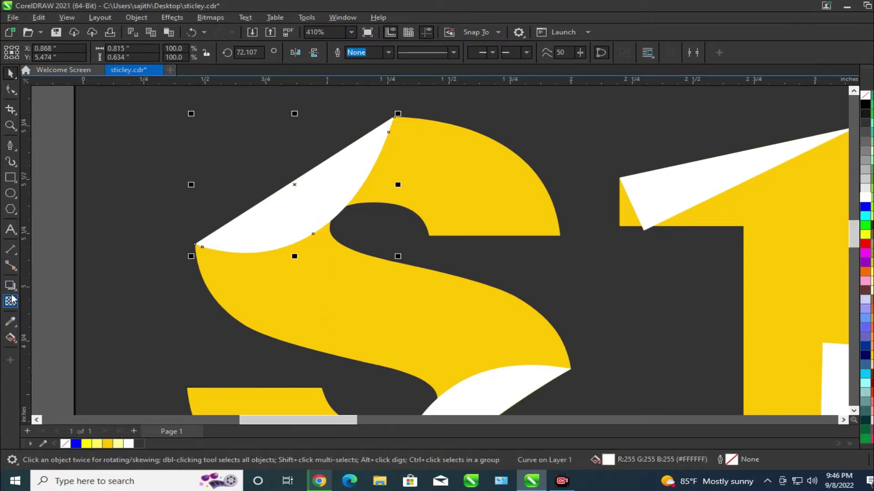
scroll(202, 232, "up", 2)
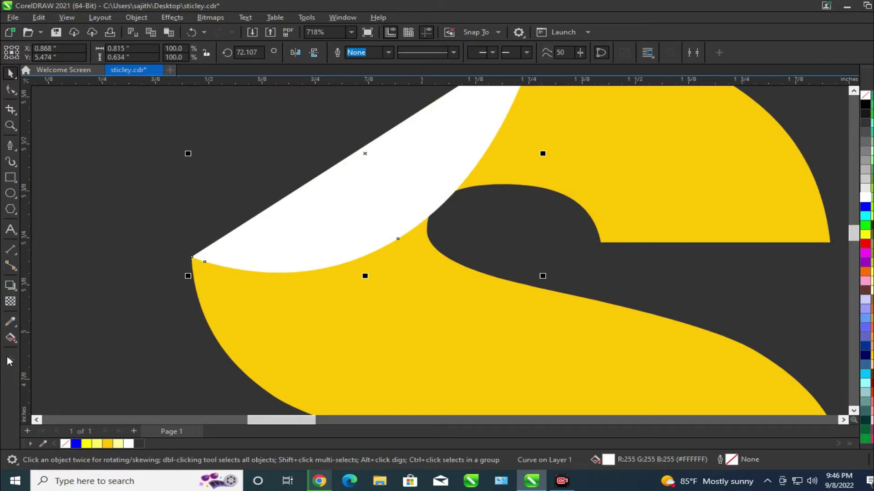
left_click(11, 340)
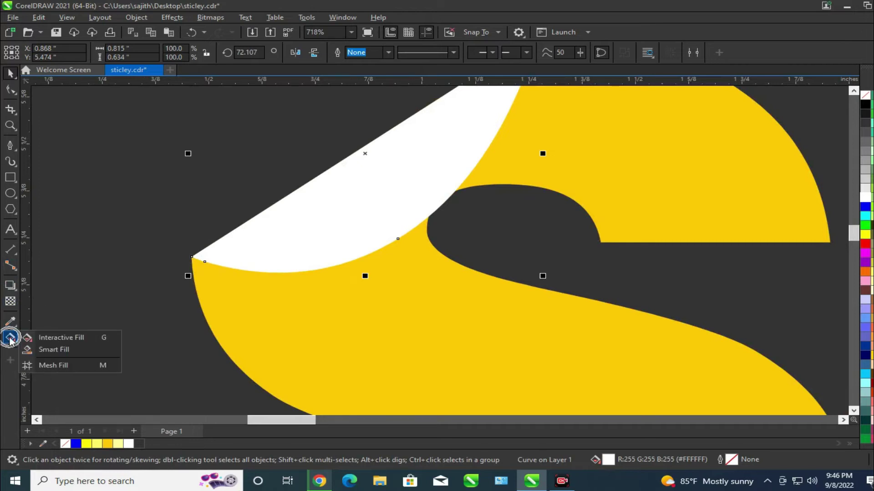
left_click(54, 342)
left_click_drag(344, 161, 405, 233)
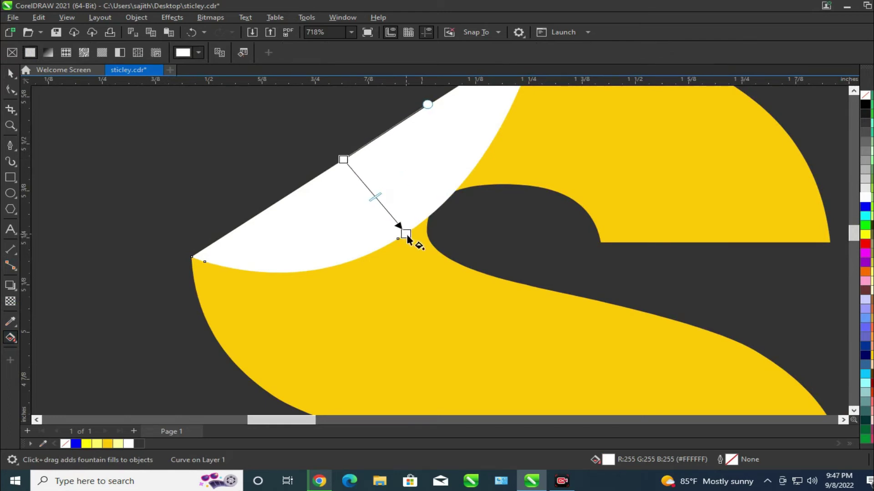
Set the fountain fill's starting colour at the outer edge to medium gray from the RGB palette.
left_click(344, 159)
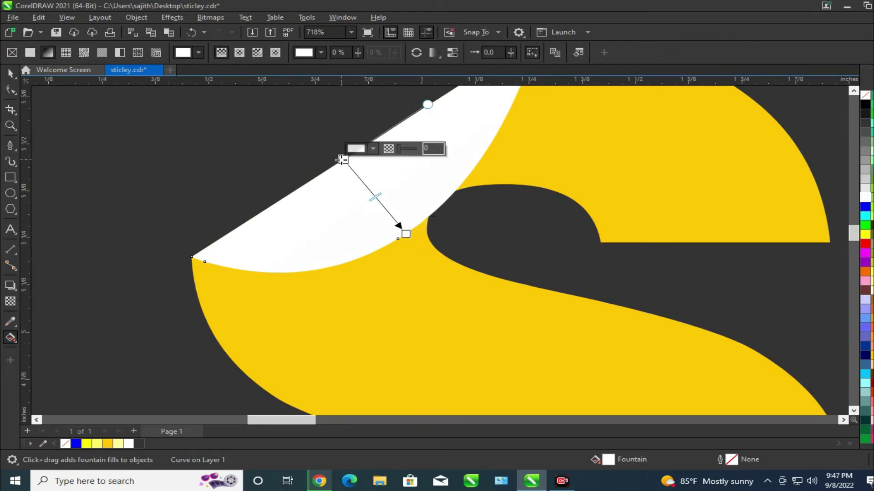
left_click(356, 150)
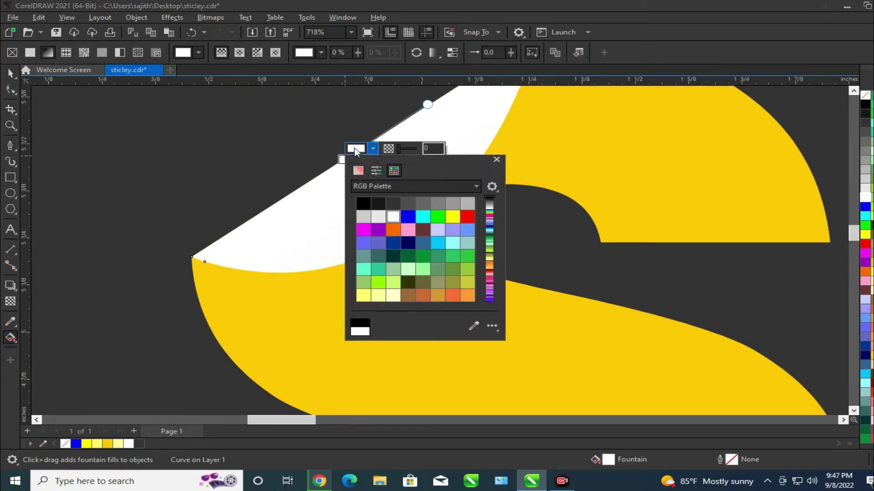
left_click(453, 204)
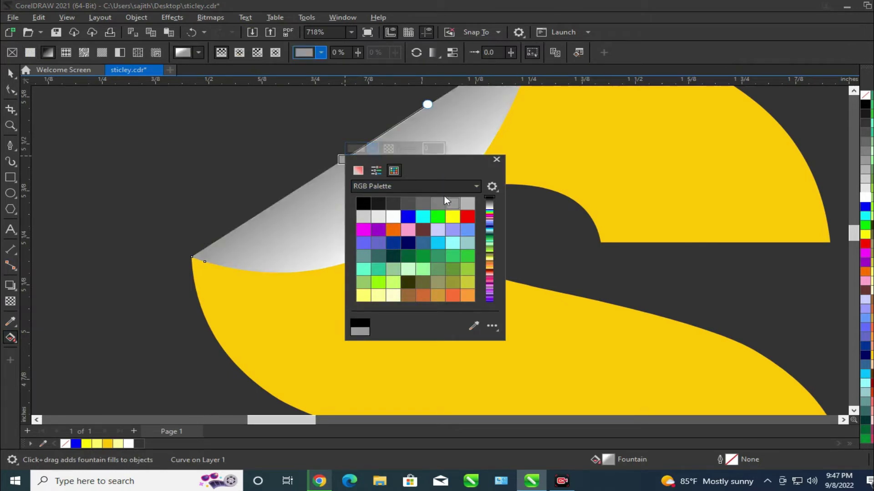
Shorten the fold's gradient so white begins before the inner edge, and shift its midpoint closer to the gray outer edge.
left_click_drag(406, 232, 386, 211)
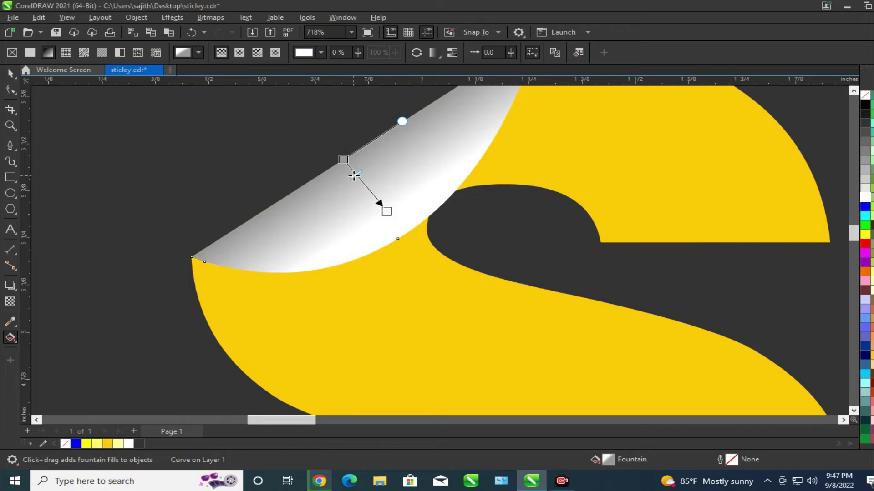
mouse_move(388, 211)
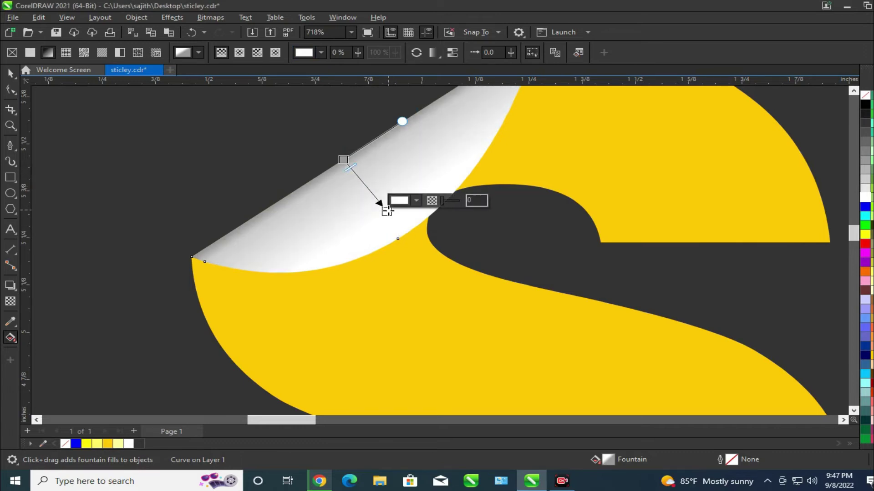
scroll(386, 210, "down", 4)
scroll(384, 214, "up", 3)
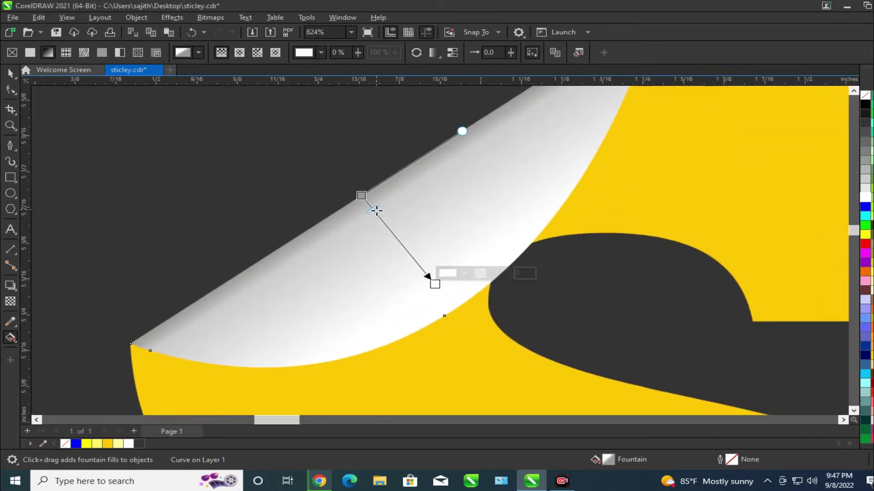
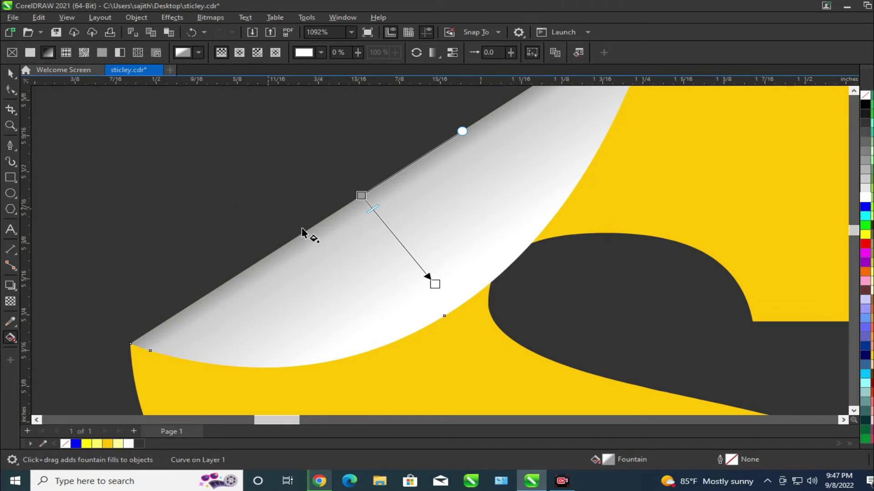
Fine-tune the fold's shading by extending the gradient's white end slightly and moving its midpoint a little away from the gray edge.
left_click(435, 285)
scroll(437, 289, "up", 2)
left_click_drag(412, 277, 419, 282)
left_click_drag(286, 131, 292, 147)
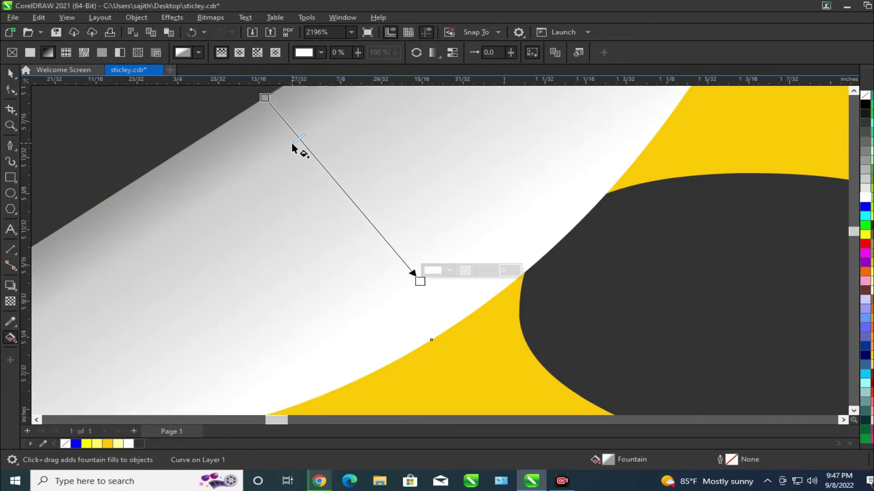
scroll(346, 200, "down", 5)
scroll(309, 191, "up", 6)
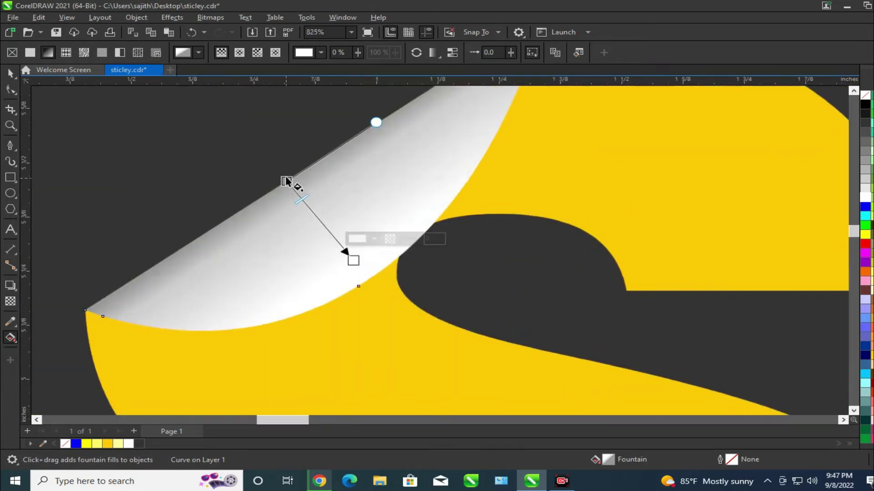
scroll(271, 188, "up", 3)
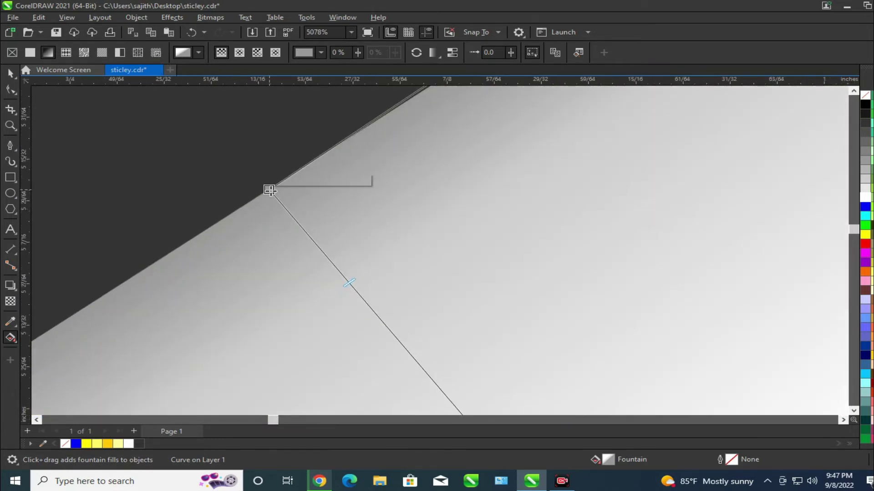
Examine the gray-to-white shading across the S's upper-left fold and deselect the fold.
scroll(334, 216, "down", 10)
scroll(187, 353, "up", 3)
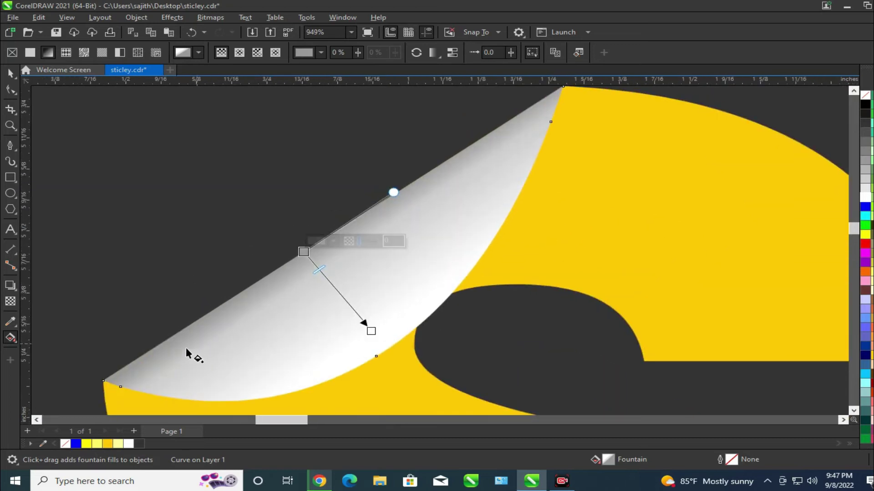
left_click(147, 380)
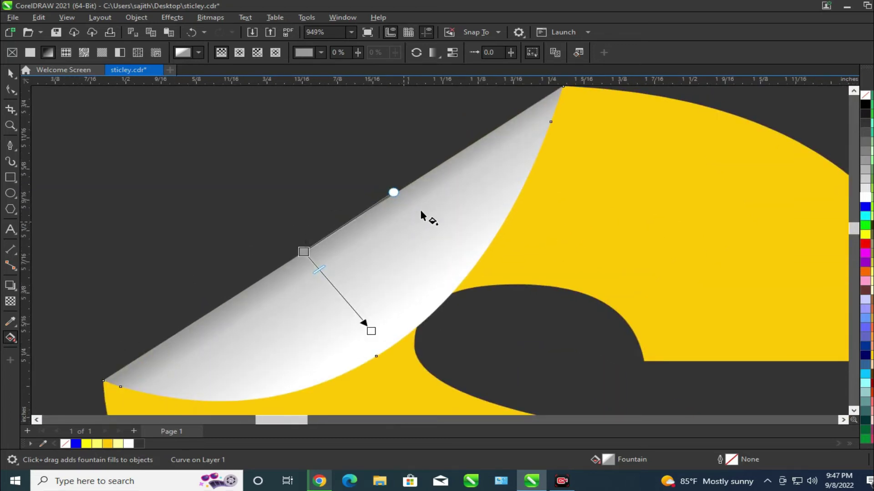
scroll(371, 331, "up", 2)
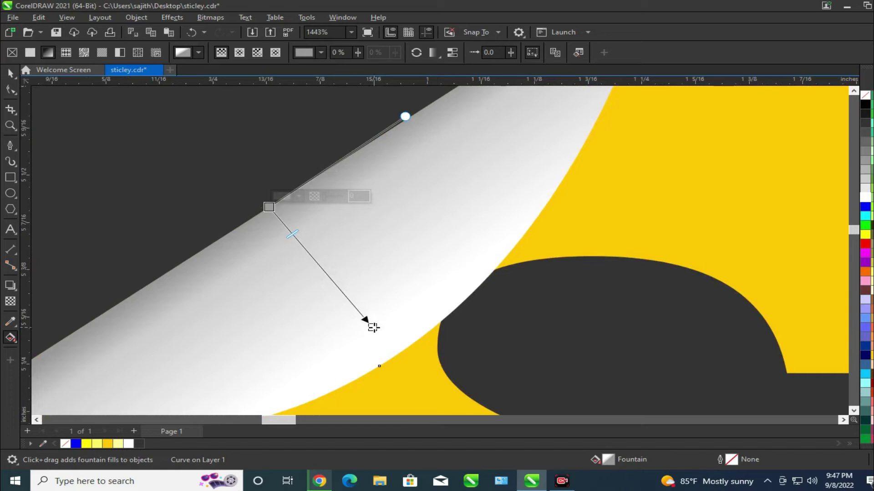
scroll(350, 240, "down", 7)
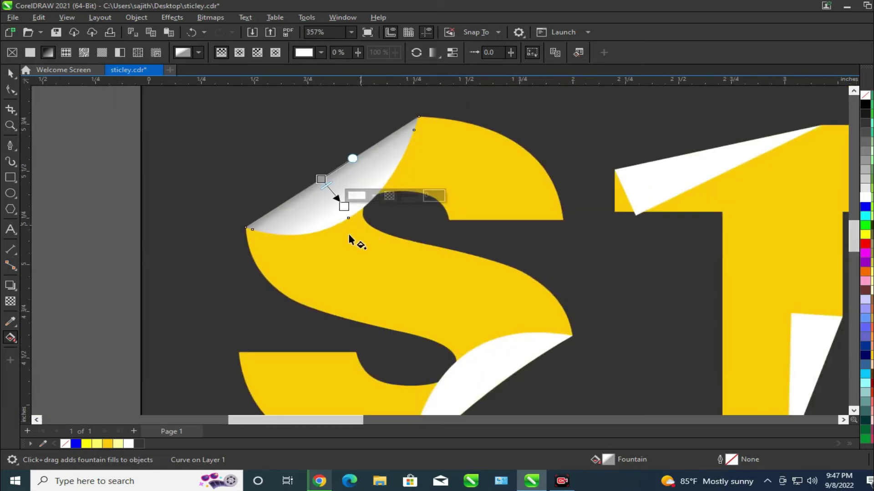
scroll(350, 240, "down", 3)
key("space")
left_click(499, 405)
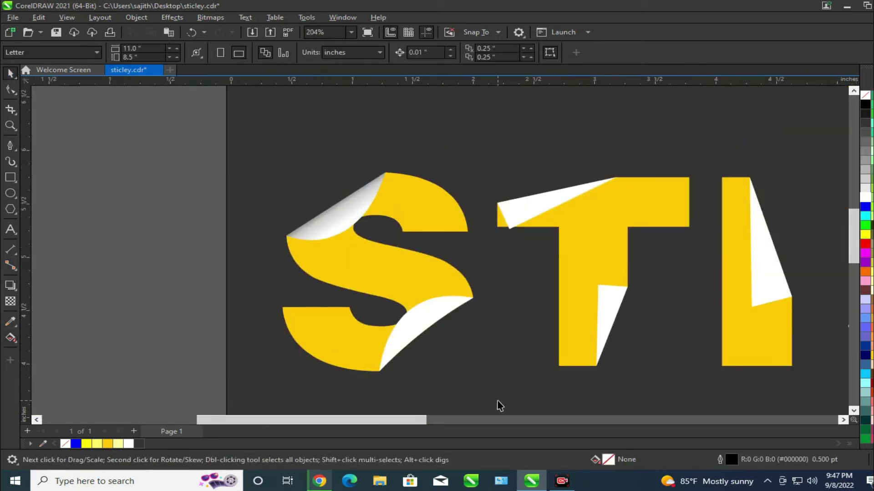
Apply a linear fountain fill to the S's lower-right white fold, running from its outer edge to its curved inner edge.
scroll(439, 377, "up", 3)
left_click(352, 285)
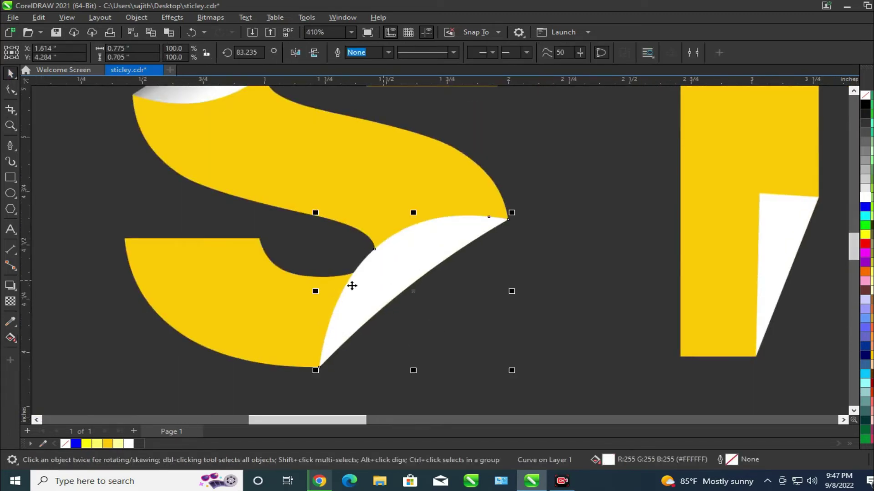
left_click(10, 338)
scroll(440, 273, "up", 3)
left_click_drag(391, 287, 315, 214)
Set the lower-right fold's starting colour to medium gray from the RGB palette and shift the gradient midpoint closer to the outer edge.
left_click(390, 286)
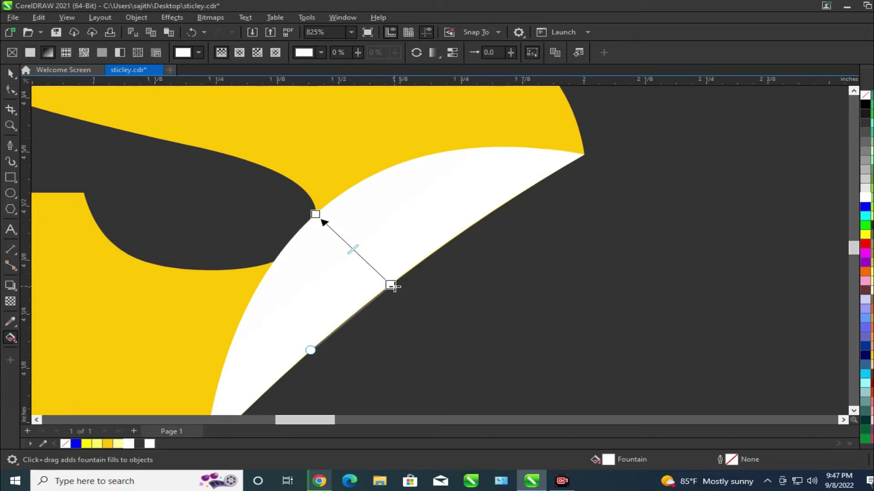
left_click(401, 274)
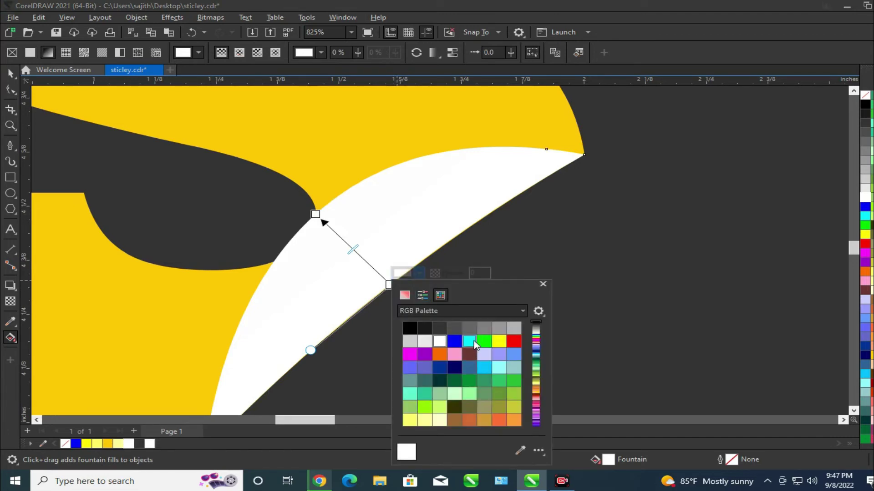
left_click(484, 328)
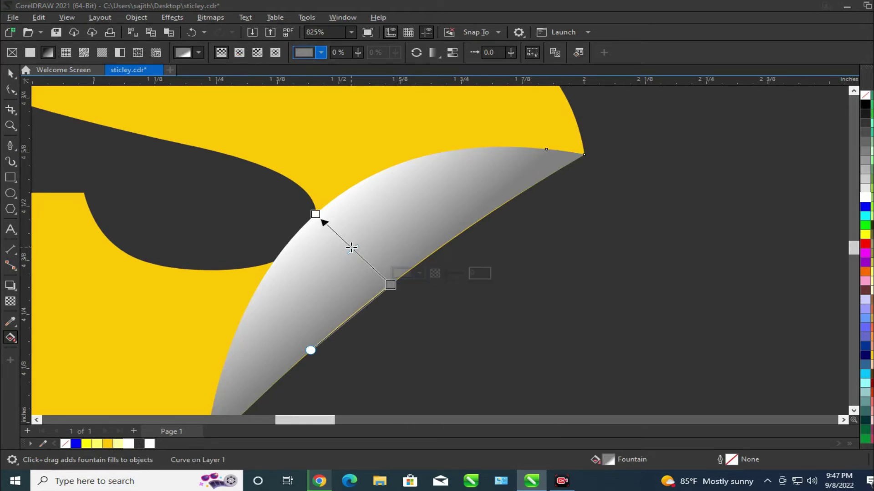
left_click_drag(352, 249, 365, 260)
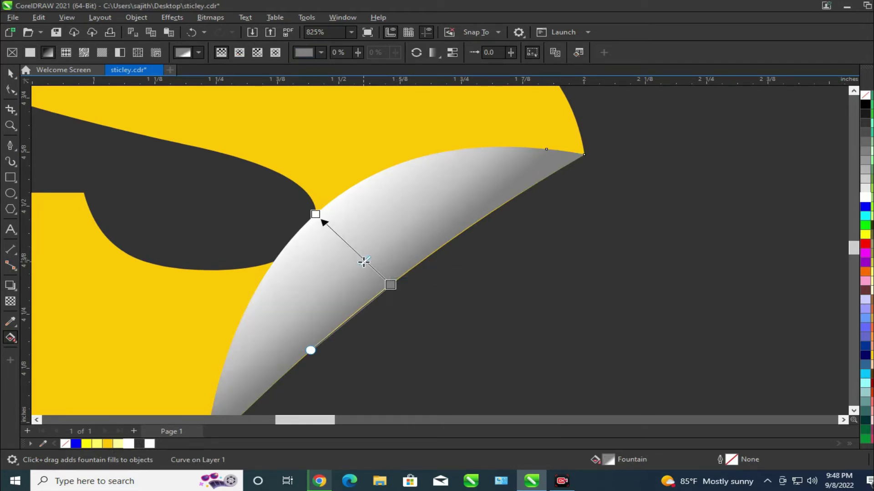
Examine the outer edge and nodes of the S's lower-right fold with the Shape tool, and deselect the fold.
scroll(386, 290, "up", 2)
scroll(386, 288, "up", 2)
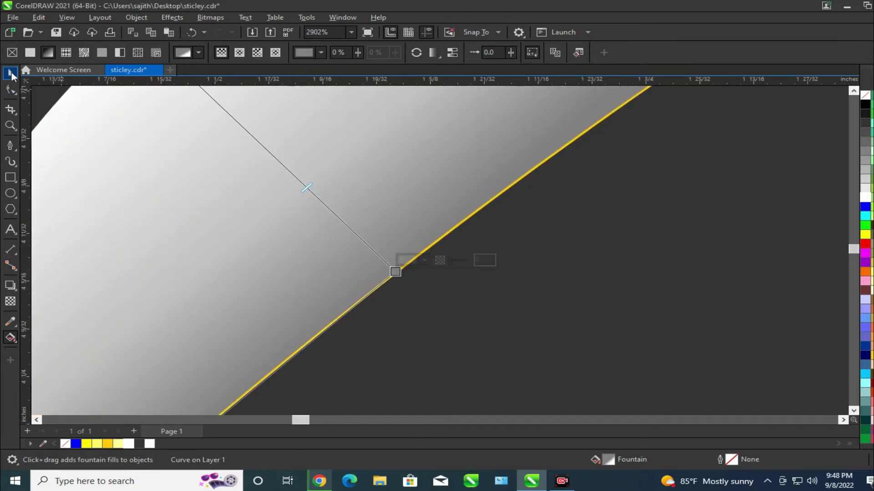
left_click(10, 74)
left_click(10, 90)
scroll(519, 221, "down", 4)
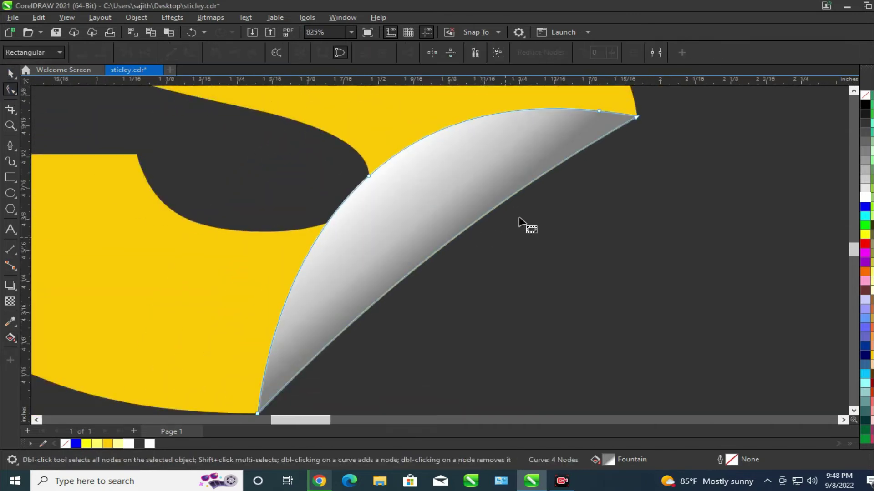
left_click(636, 117)
scroll(452, 236, "up", 5)
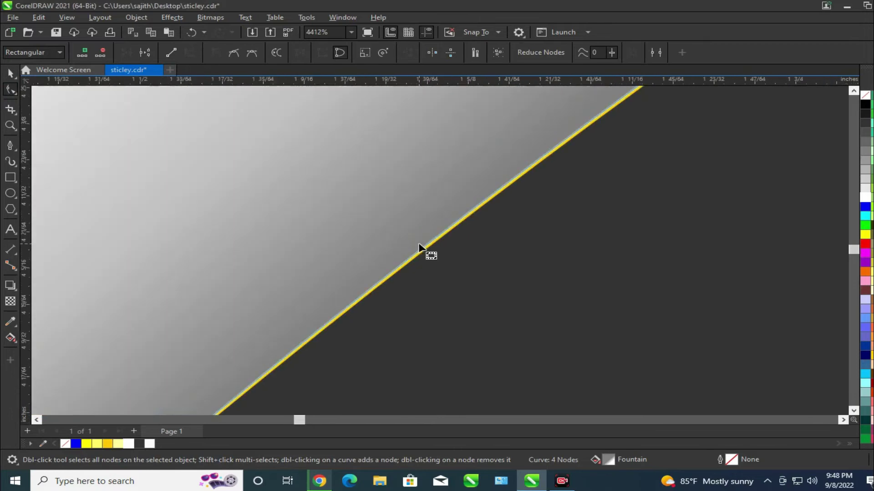
left_click(423, 251)
scroll(463, 291, "down", 7)
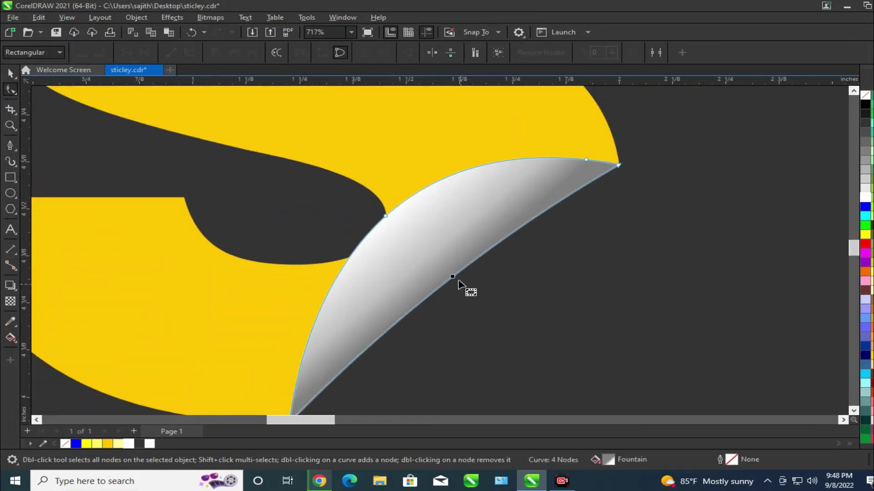
left_click(10, 73)
scroll(173, 287, "down", 2)
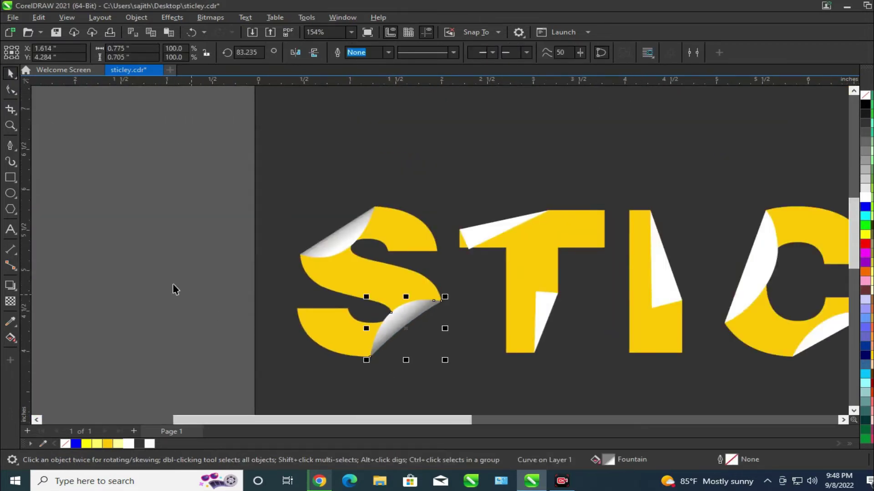
left_click(173, 287)
Apply a linear fountain fill to the T's upper-left white fold, running from its upper outer edge down to its lower edge.
scroll(517, 347, "up", 1)
left_click(456, 146)
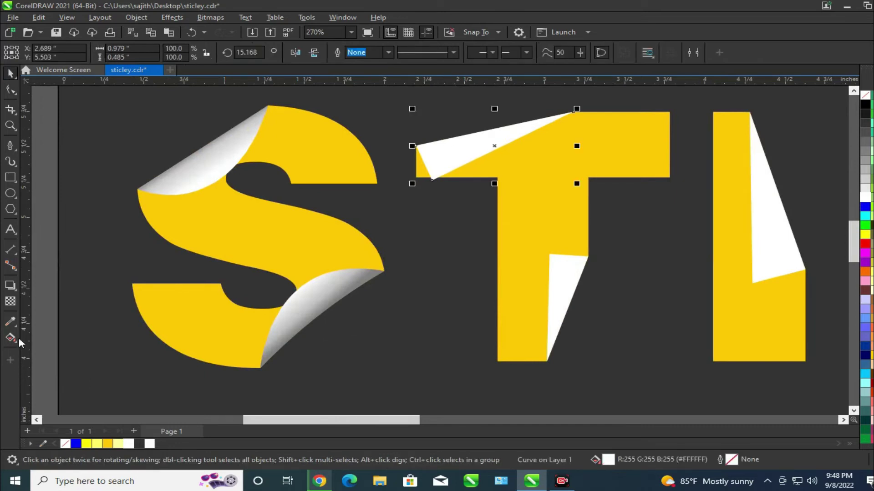
left_click(11, 337)
scroll(478, 135, "up", 3)
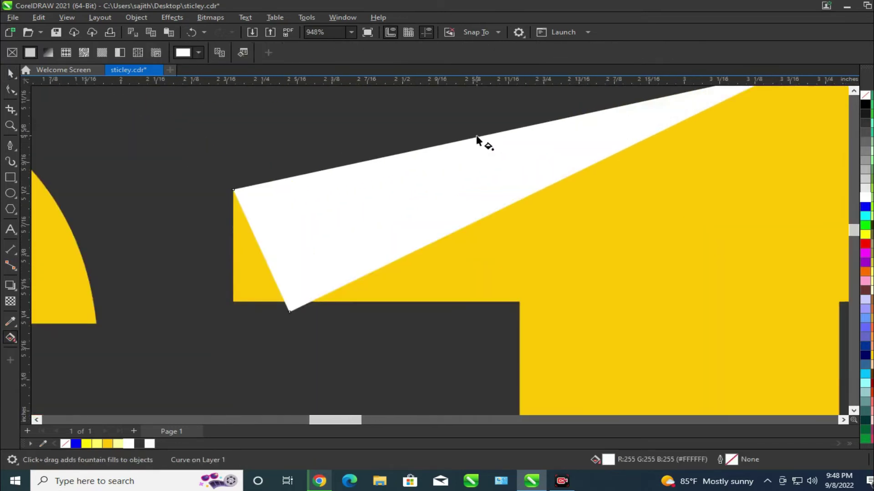
left_click_drag(475, 136, 480, 215)
Set the T's upper fold gradient to start in medium gray, and shorten and angle it so the shading follows the outer edge.
left_click(476, 137)
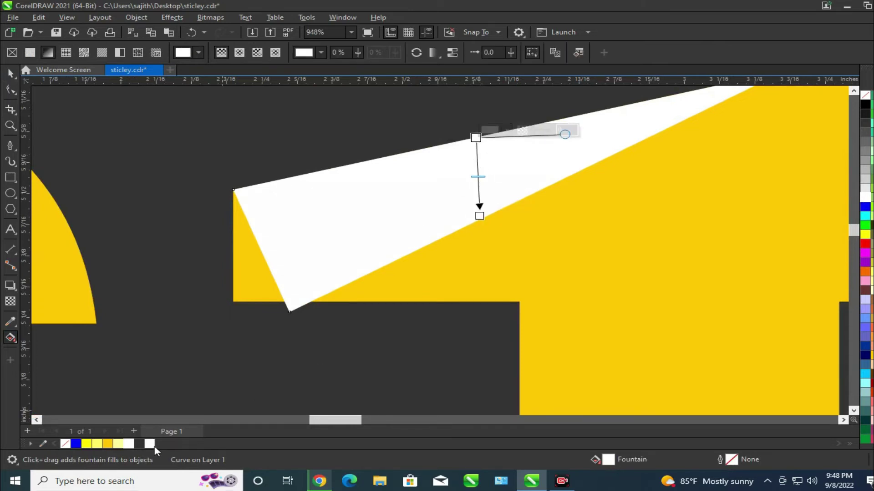
left_click(864, 153)
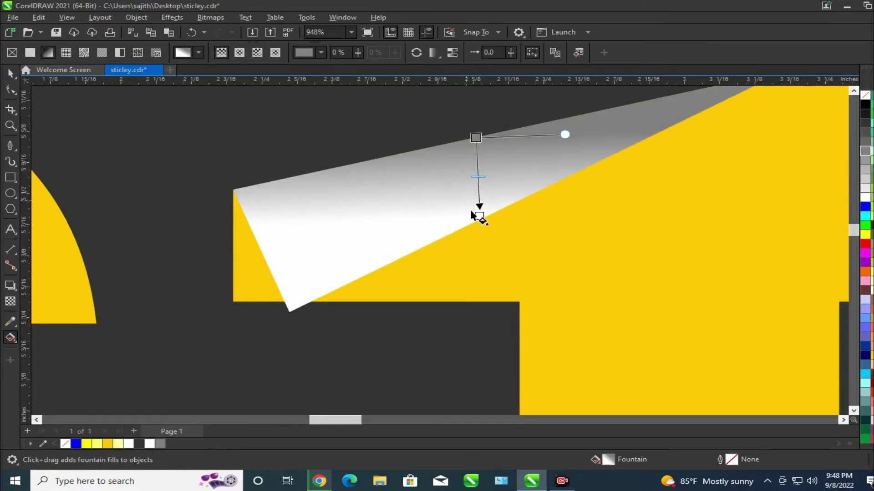
left_click_drag(481, 217, 493, 192)
scroll(493, 193, "up", 1)
scroll(534, 203, "down", 2)
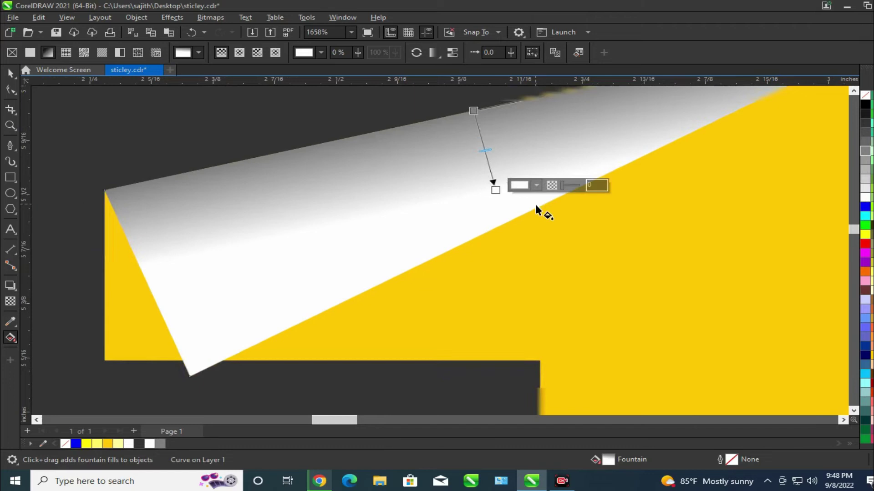
Apply a linear fountain fill to the white fold on the T's stem, running from its slanted outer edge to its inner edge.
left_click(11, 91)
scroll(358, 188, "down", 3)
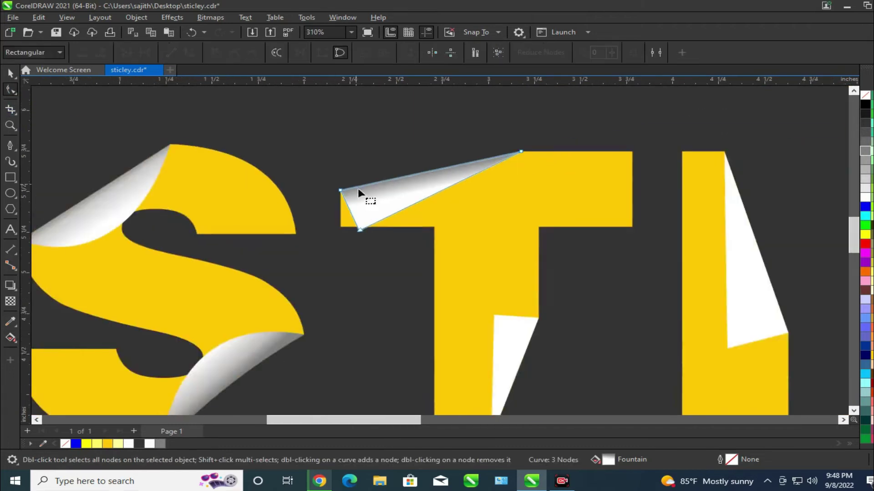
scroll(441, 287, "up", 1)
scroll(452, 301, "up", 2)
left_click(444, 301)
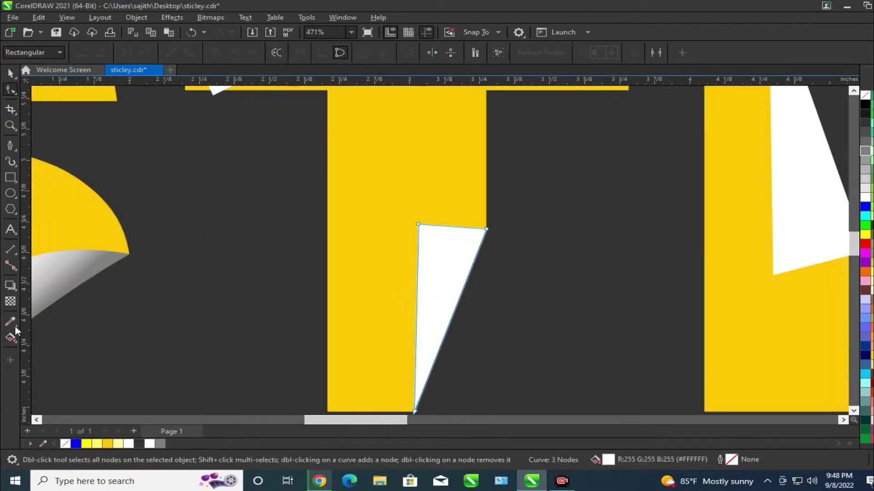
left_click(11, 337)
scroll(525, 313, "up", 3)
left_click_drag(418, 304, 367, 284)
Set the stem fold's starting colour to medium gray and move both gradient ends slightly inward to narrow the shading.
left_click(418, 302)
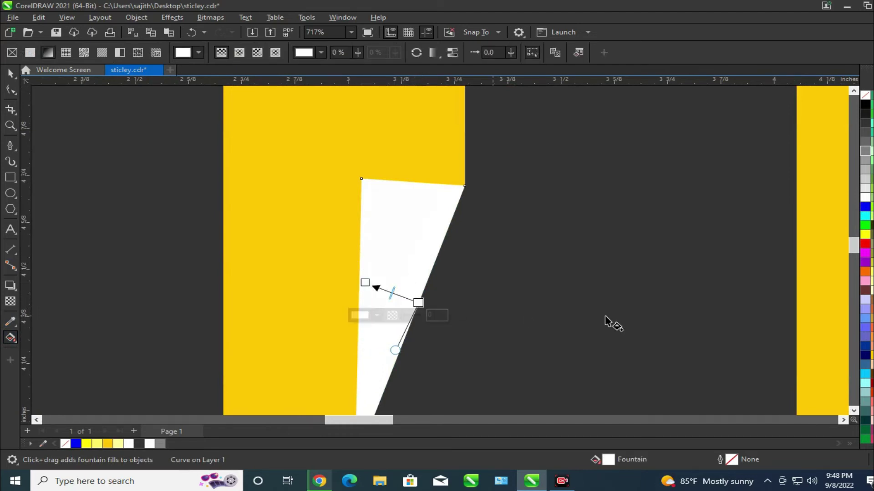
left_click(866, 153)
scroll(418, 297, "up", 3)
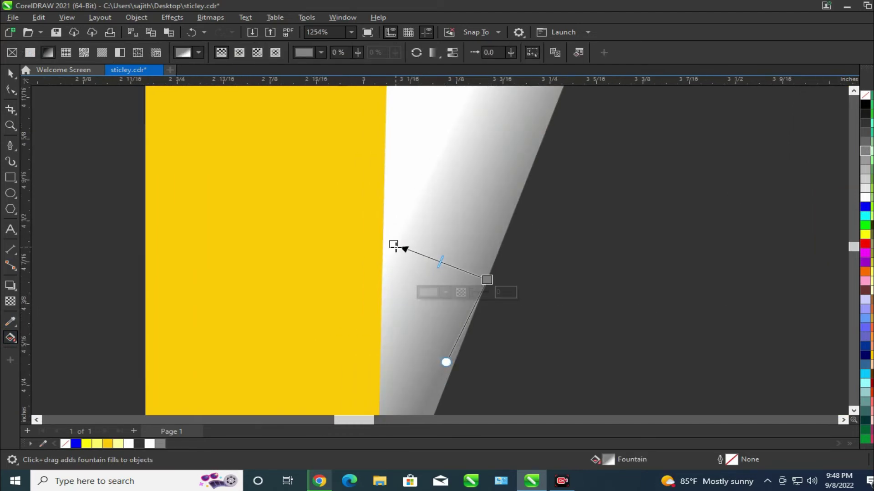
left_click_drag(397, 261, 409, 263)
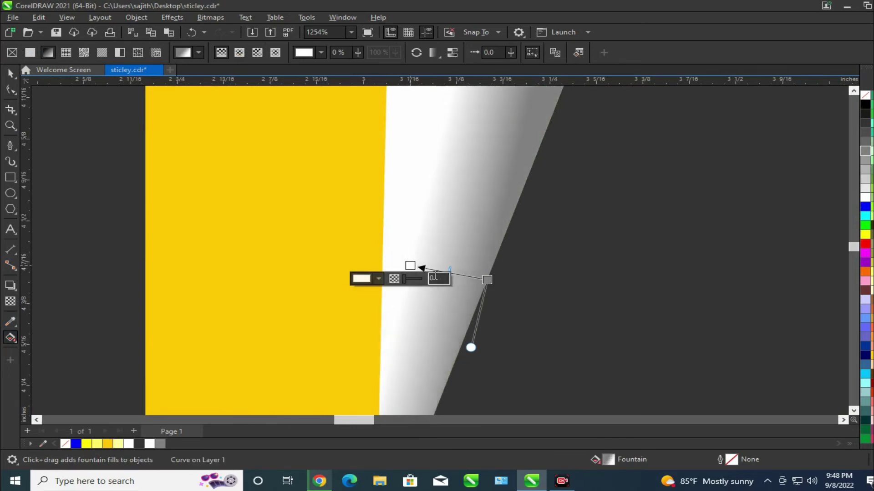
left_click_drag(486, 279, 478, 278)
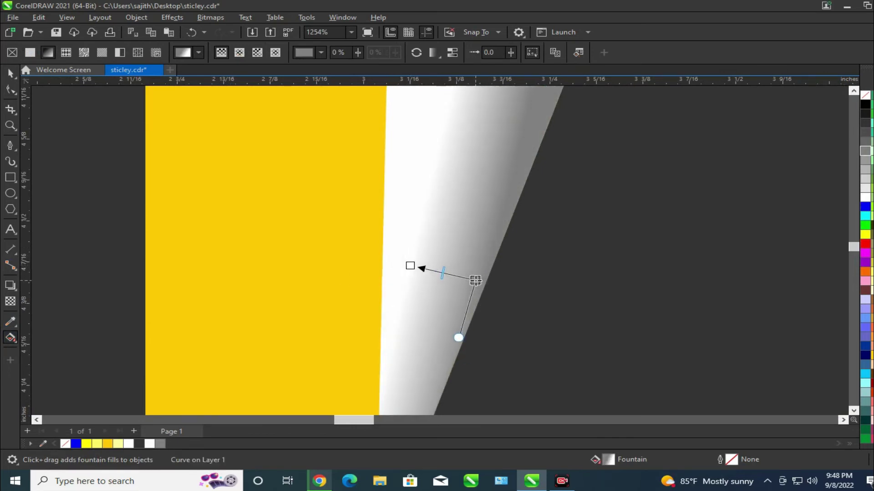
scroll(360, 243, "down", 4)
scroll(380, 254, "down", 5)
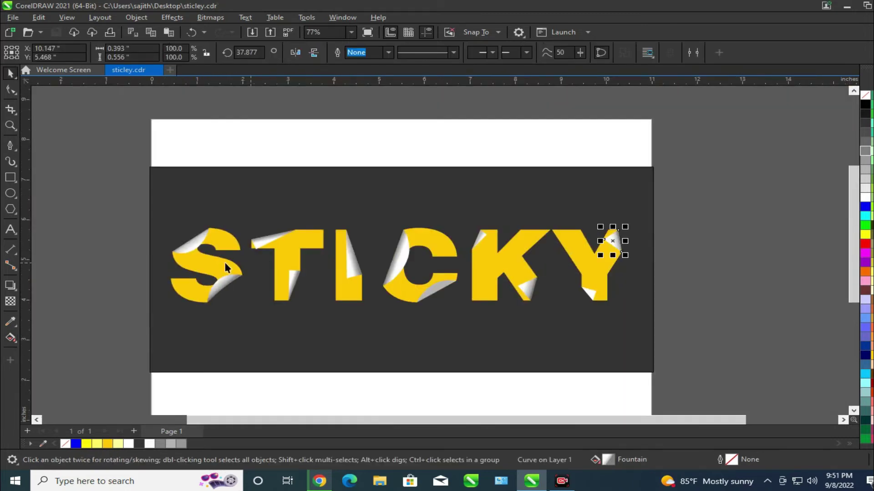
Add a black Multiply drop shadow to the S's upper fold, cast down-right across the letter with offsets of about 0.014" and -0.029".
scroll(224, 261, "up", 1)
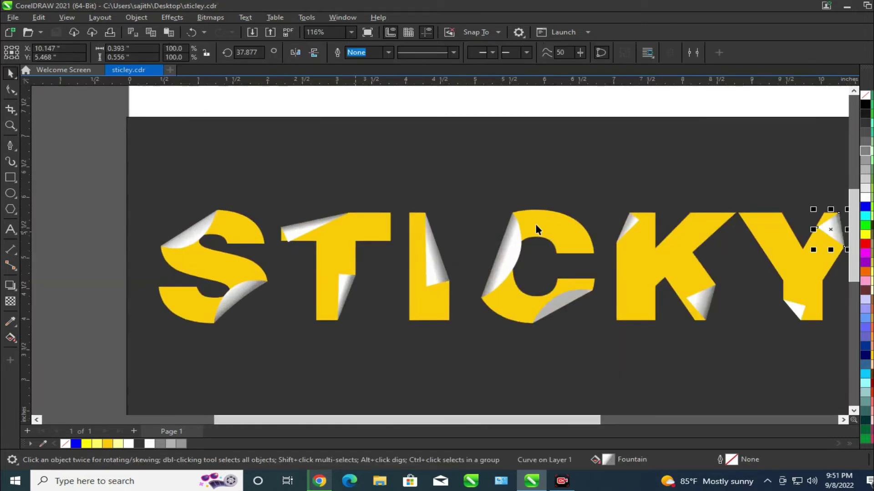
key("z")
left_click_drag(147, 208, 289, 343)
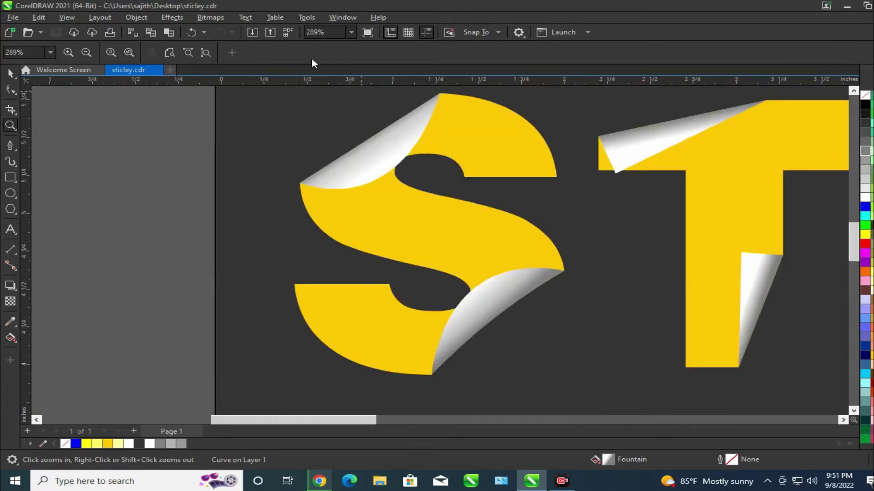
left_click_drag(276, 88, 605, 383)
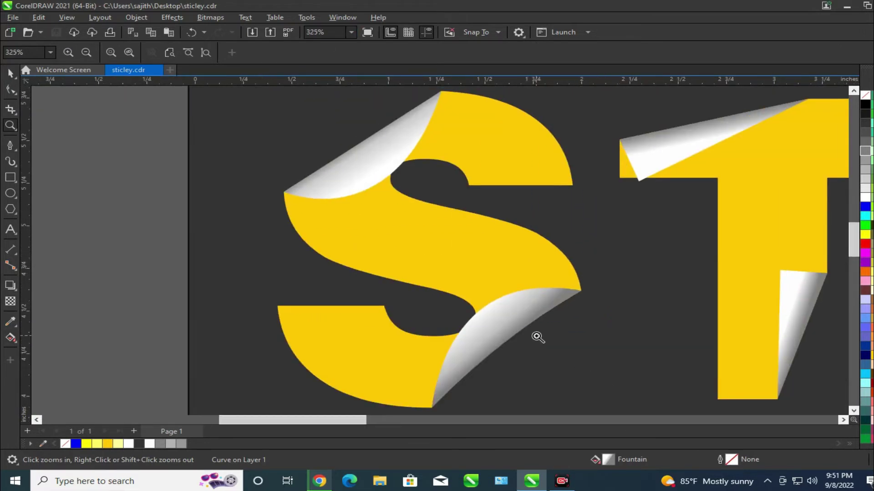
left_click(10, 73)
left_click(61, 137)
left_click(370, 167)
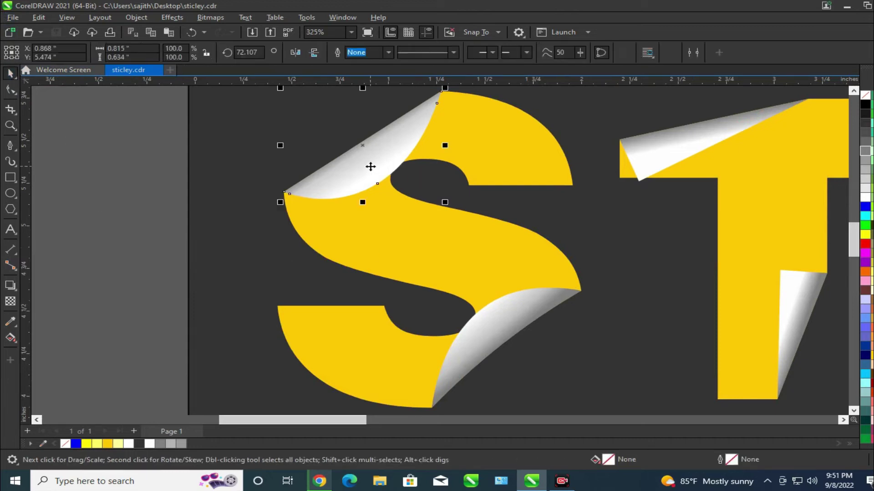
left_click(10, 299)
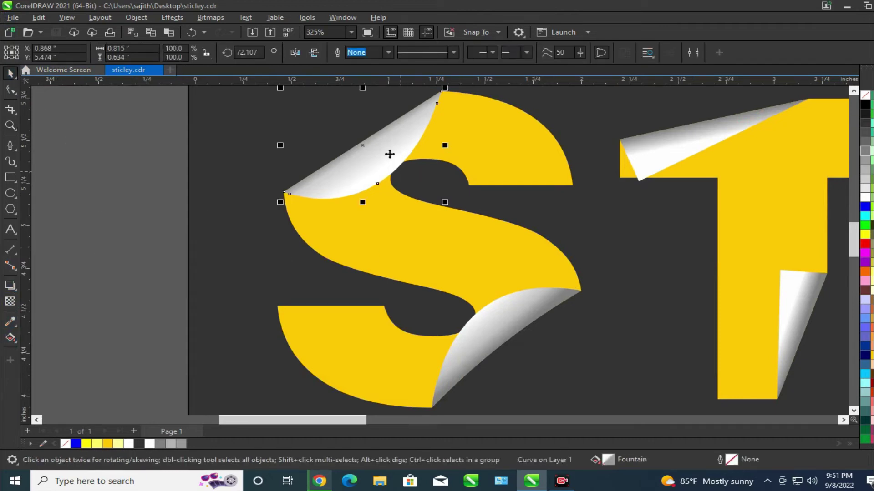
left_click(372, 175)
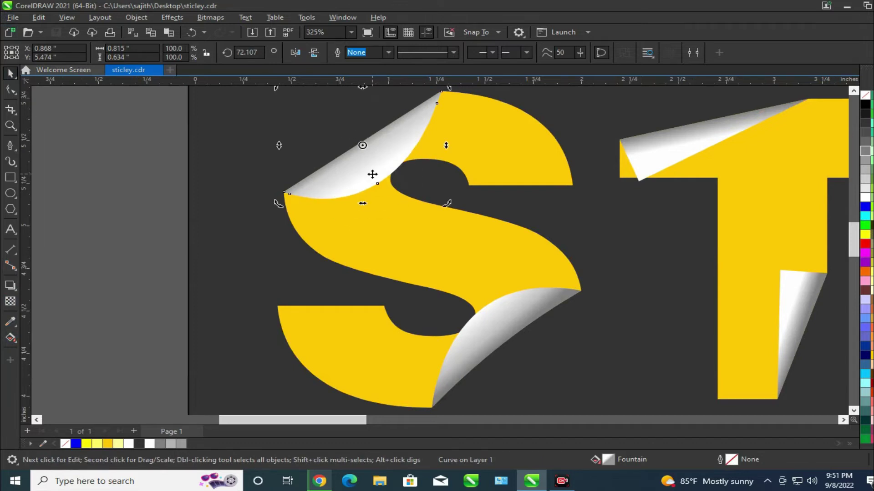
left_click(15, 291)
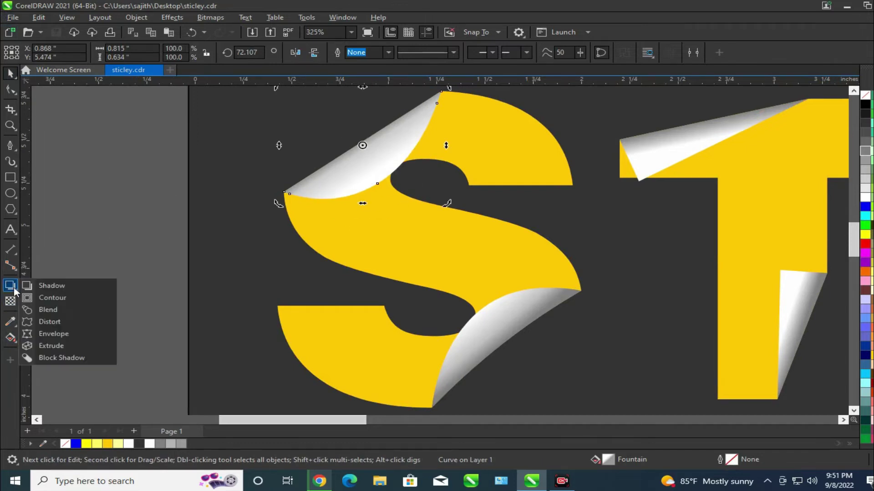
left_click(50, 287)
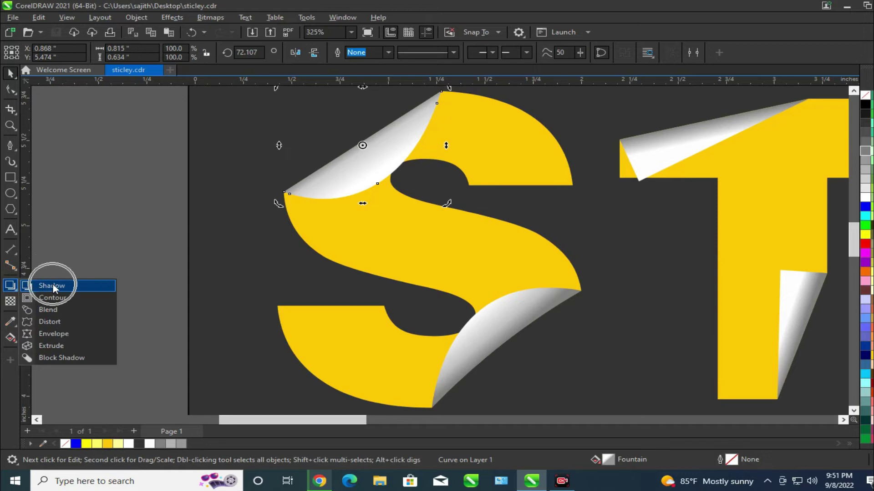
left_click_drag(363, 146, 396, 198)
scroll(432, 122, "up", 2)
left_click_drag(446, 163, 361, 258)
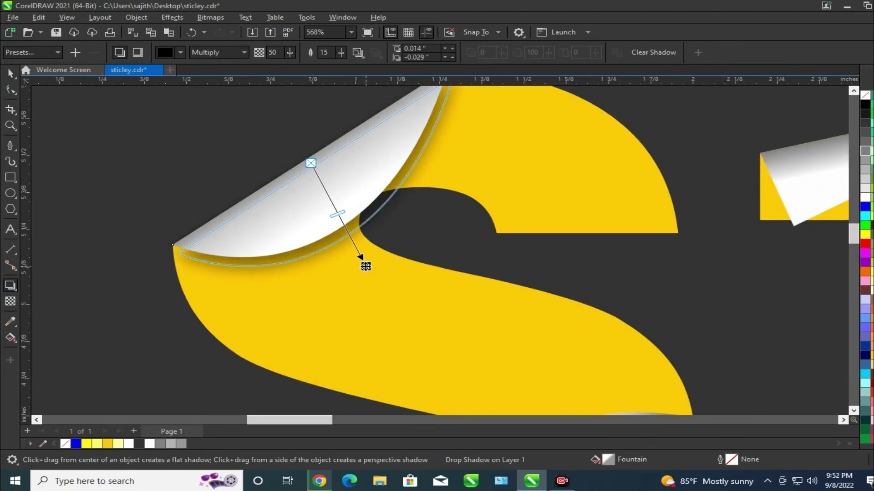
Increase the S's upper fold shadow opacity to 81 and tighten its offsets to about 0.005" and -0.022".
scroll(338, 215, "up", 2)
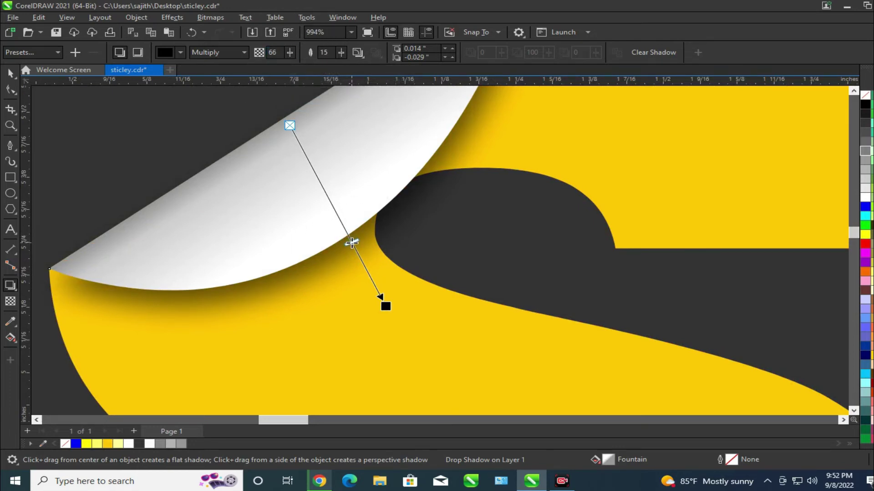
left_click_drag(385, 306, 335, 293)
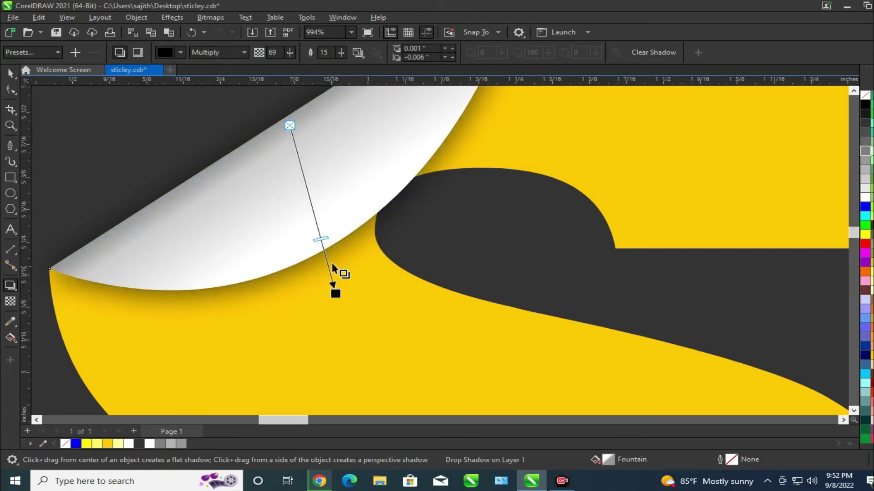
left_click_drag(323, 241, 324, 254)
scroll(324, 259, "down", 3)
scroll(334, 271, "up", 3)
left_click_drag(290, 267, 296, 278)
scroll(296, 278, "down", 5)
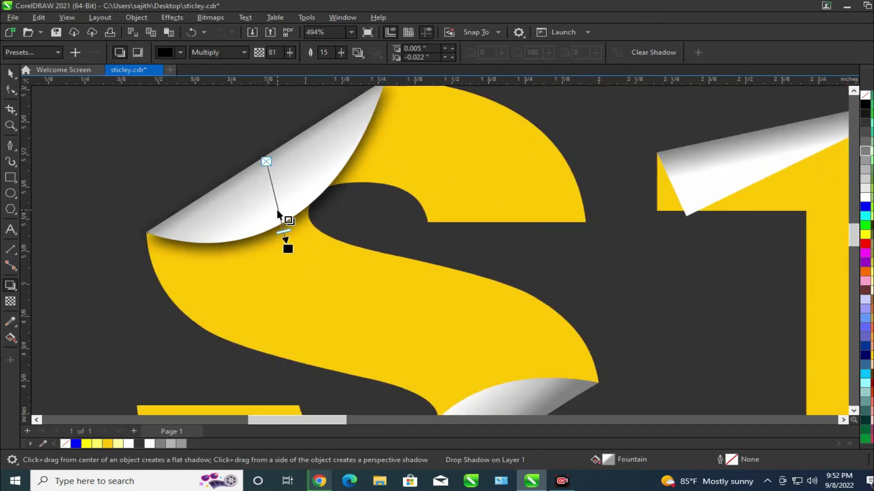
Add a drop shadow to the S's lower fold, cast up-left onto the letter with opacity 67 and offsets of about -0.007" and 0.011".
left_click(326, 275)
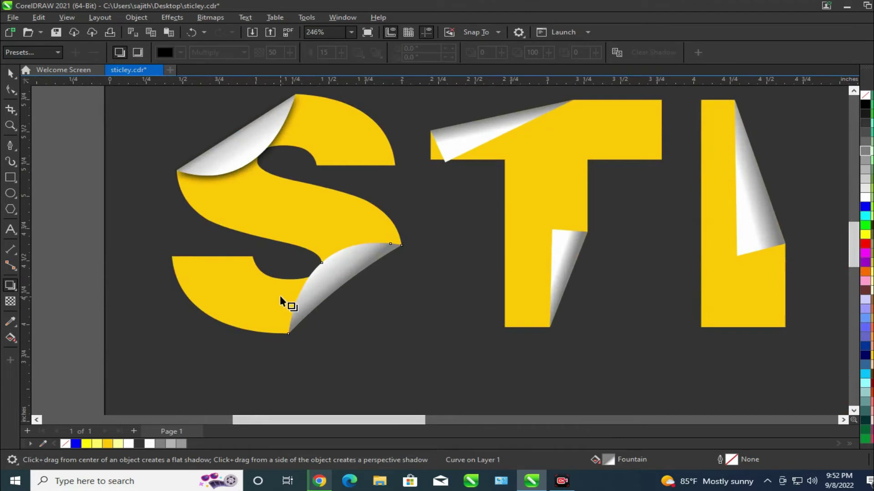
scroll(303, 293, "up", 2)
left_click_drag(374, 283, 313, 202)
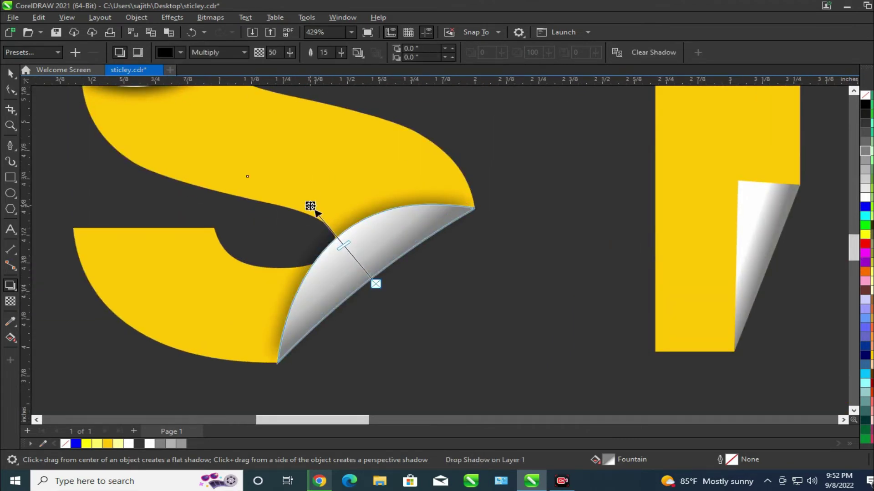
left_click_drag(341, 233, 339, 232)
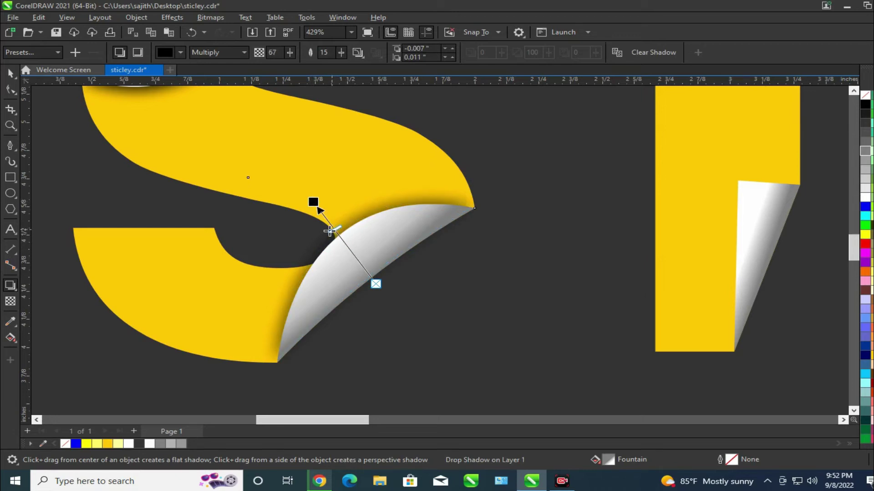
scroll(329, 231, "down", 4)
Add a drop shadow below the T's upper fold with opacity 76 and offsets of about 0.007" and -0.025".
scroll(367, 138, "up", 4)
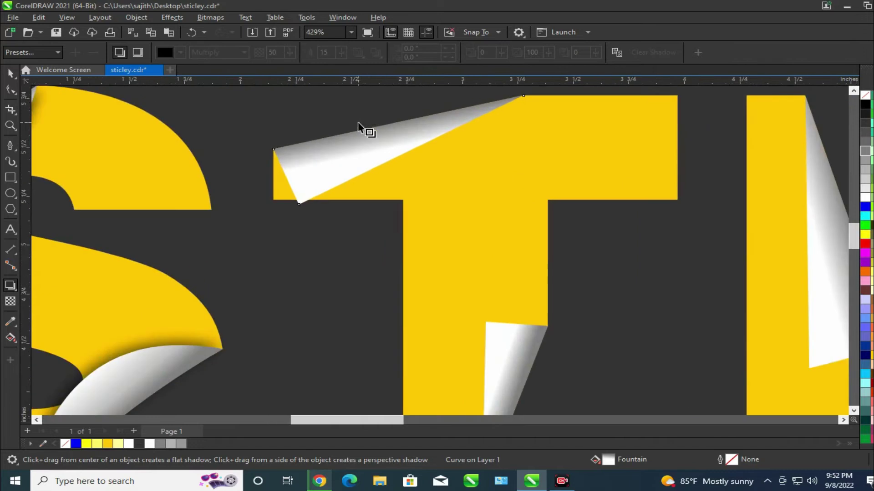
left_click_drag(398, 150, 390, 221)
scroll(415, 207, "up", 2)
scroll(388, 203, "down", 2)
scroll(395, 220, "up", 2)
key("ctrl+z")
scroll(337, 200, "down", 2)
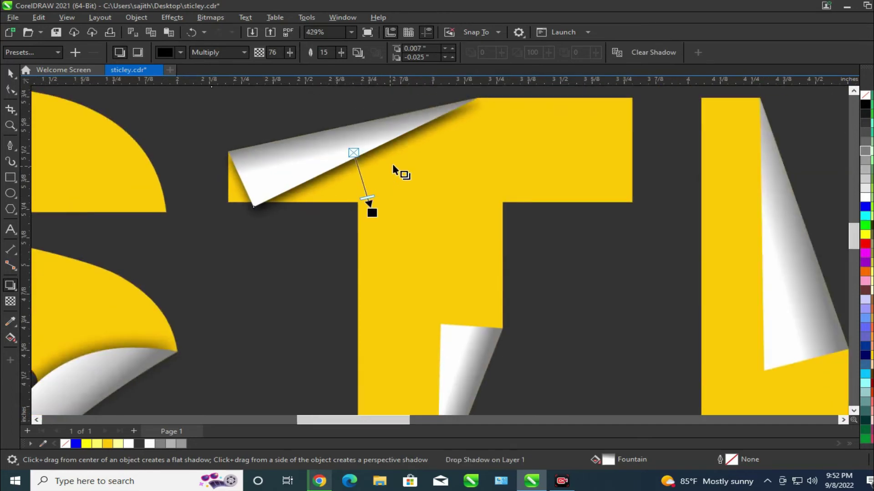
Redirect the T's upper fold shadow further to the right and fine-tune its opacity.
left_click_drag(372, 212, 403, 206)
left_click_drag(478, 152, 480, 156)
scroll(409, 210, "down", 2)
scroll(435, 250, "up", 2)
Try to cast a perspective drop shadow from the fold on the T's stem toward its inner side.
left_click(416, 247)
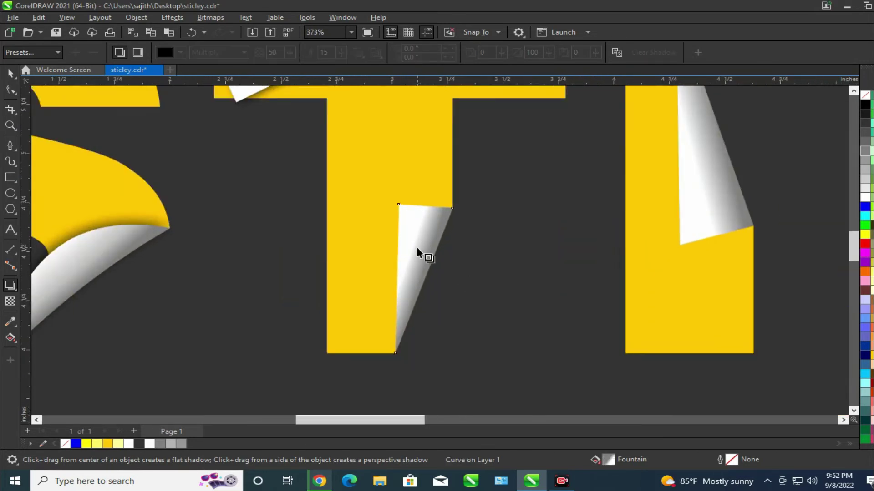
scroll(416, 247, "up", 2)
left_click_drag(428, 295, 400, 195)
scroll(381, 206, "up", 2)
left_click_drag(519, 349, 362, 295)
scroll(417, 237, "down", 2)
scroll(418, 237, "down", 2)
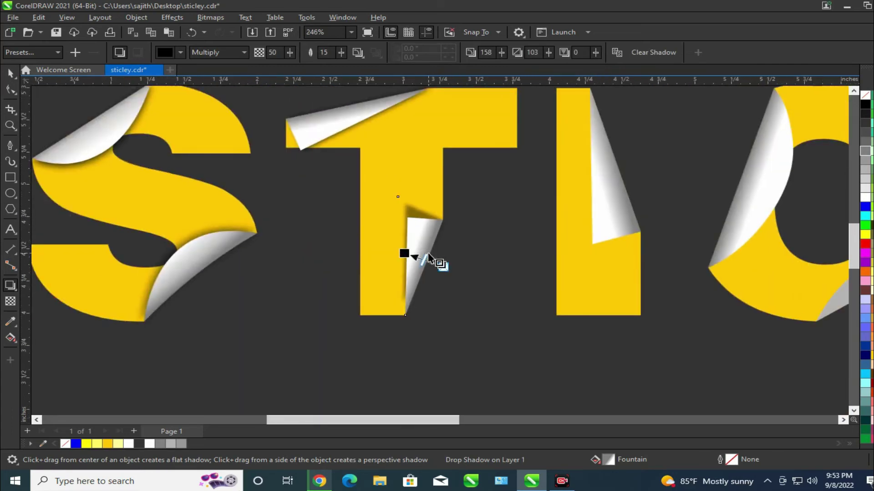
Add a flat drop shadow along the inner edge of the T's stem fold with opacity 40 and offsets of about -0.012" and -0.001".
scroll(436, 266, "up", 2)
left_click_drag(424, 284, 381, 288)
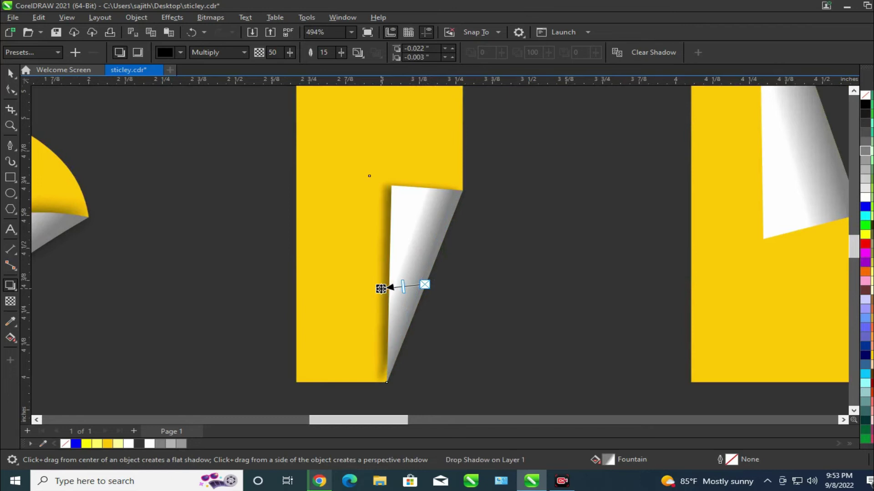
scroll(381, 287, "down", 3)
scroll(389, 286, "up", 7)
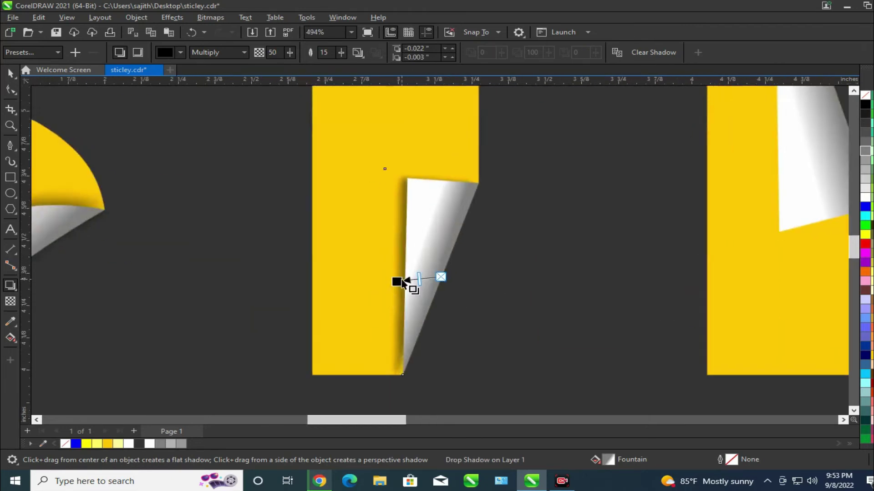
left_click_drag(459, 285, 472, 283)
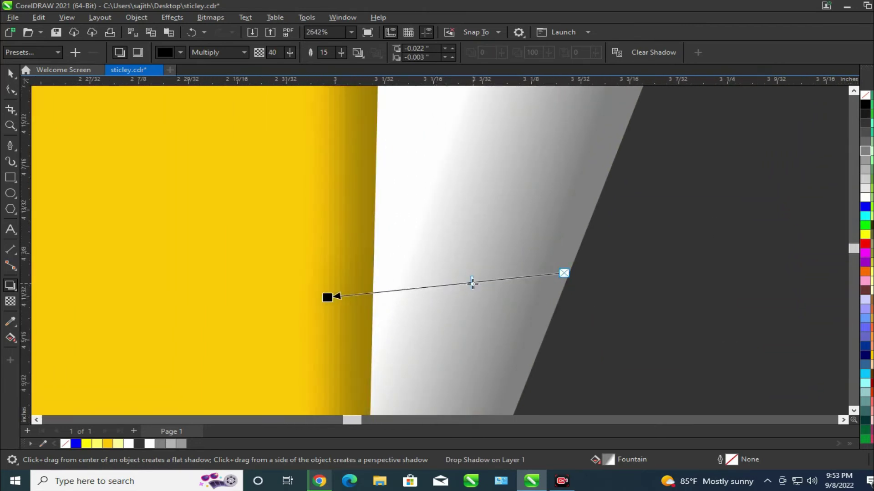
scroll(384, 255, "down", 9)
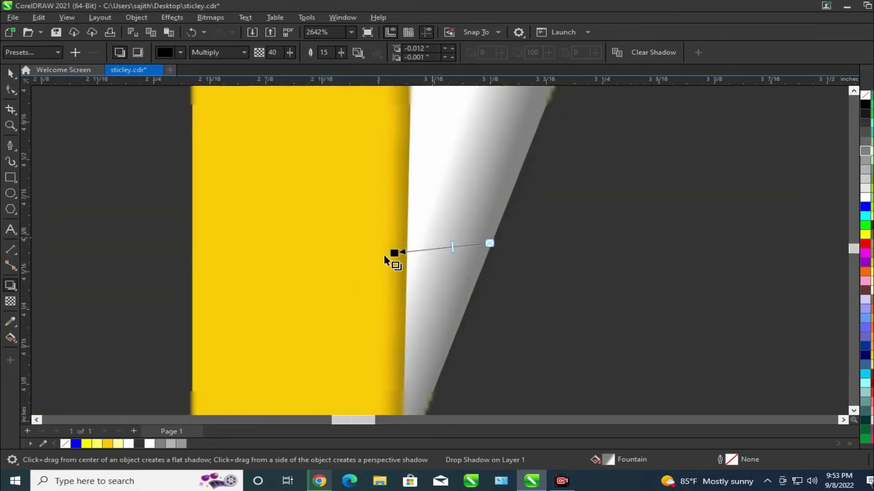
Add a drop shadow below the Y's upper fold with opacity 60 and offsets of about -0.002" and -0.012".
left_click_drag(638, 232, 605, 305)
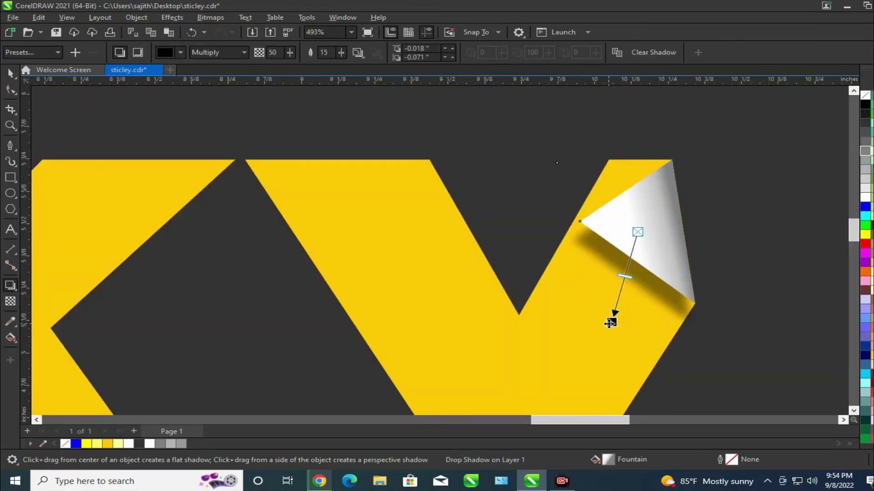
scroll(614, 273, "up", 2)
scroll(605, 305, "down", 5)
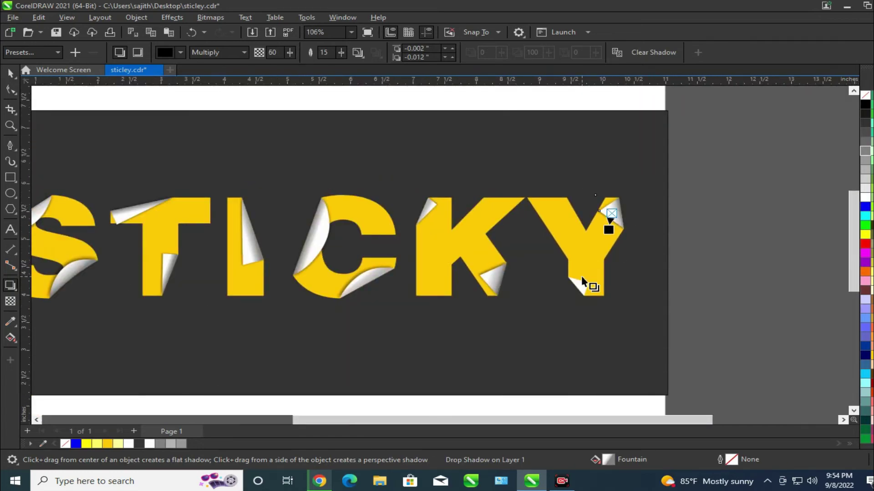
Add a drop shadow to the Y's lower fold, cast up-right with opacity 56 and offsets of about 0.01" and 0.011".
scroll(588, 277, "up", 2)
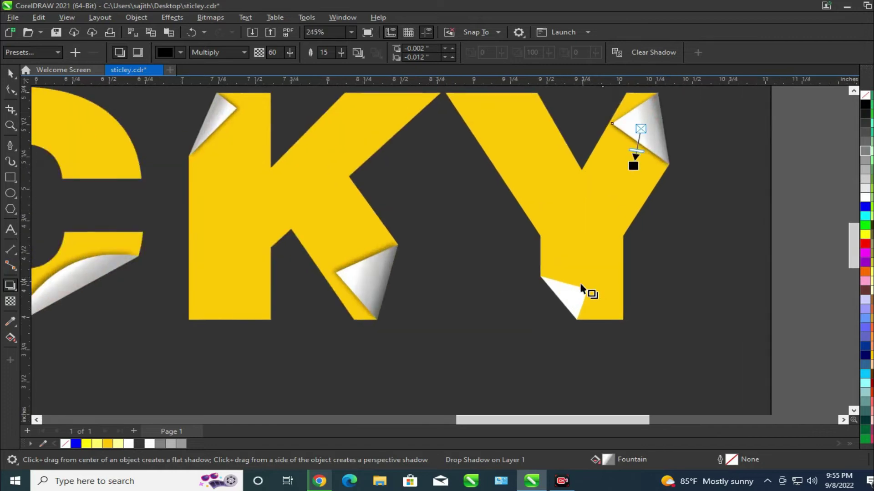
scroll(580, 283, "up", 3)
left_click(571, 298)
left_click_drag(535, 317, 615, 235)
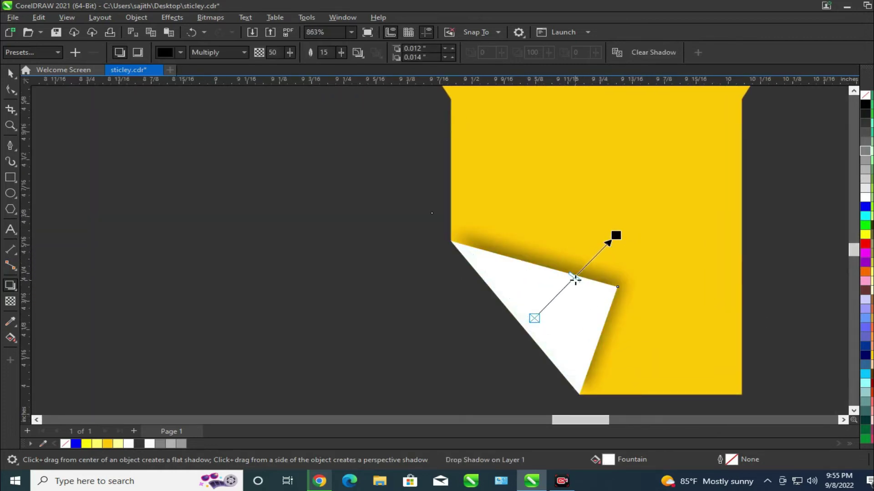
left_click_drag(616, 235, 622, 231)
left_click_drag(567, 288, 583, 270)
mouse_move(622, 230)
left_mouse_down()
mouse_move(610, 242)
mouse_move(620, 236)
left_mouse_up()
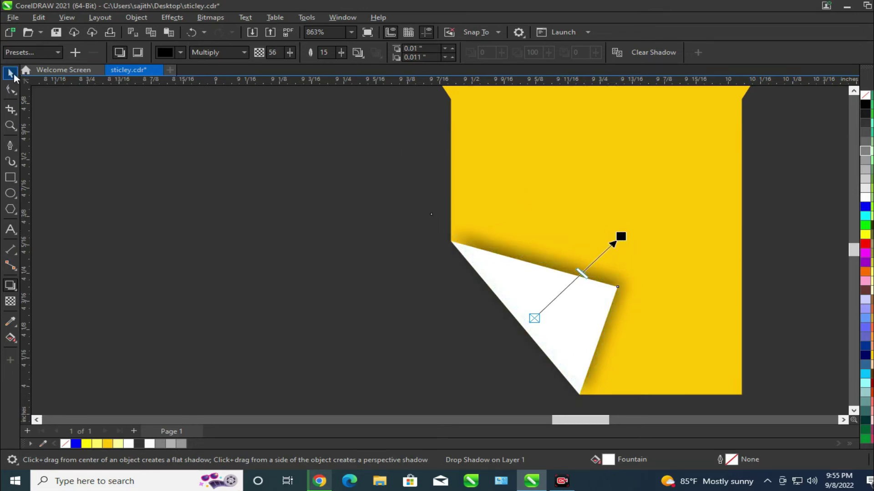
Save the document and deselect the Y's lower fold.
left_click(13, 75)
key("ctrl+s")
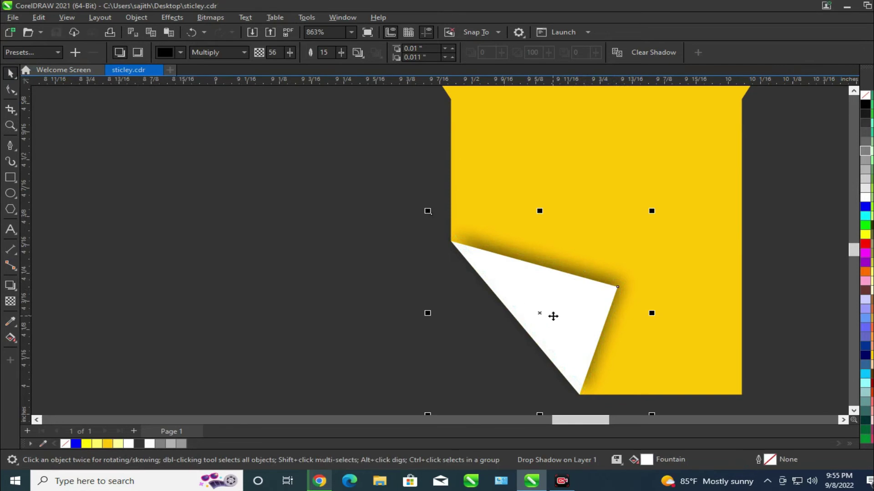
scroll(552, 314, "down", 7)
scroll(359, 321, "up", 2)
left_click(359, 321)
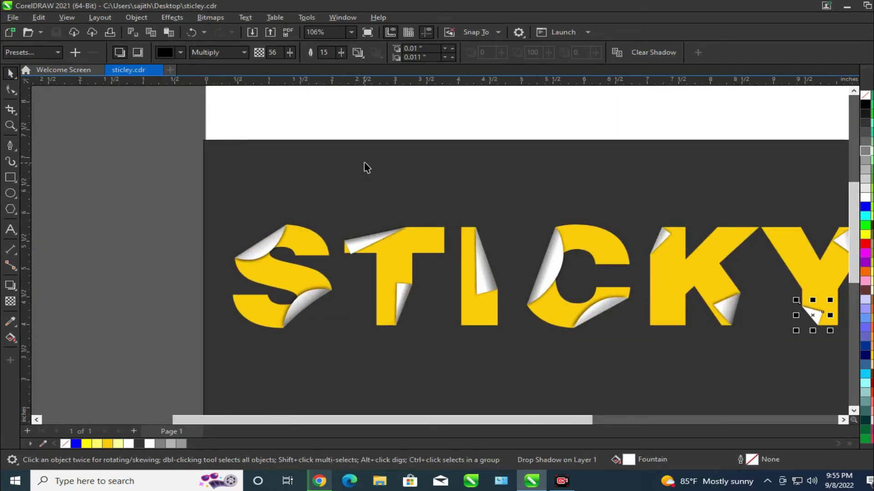
scroll(363, 166, "down", 1)
scroll(530, 201, "up", 1)
left_click(780, 232)
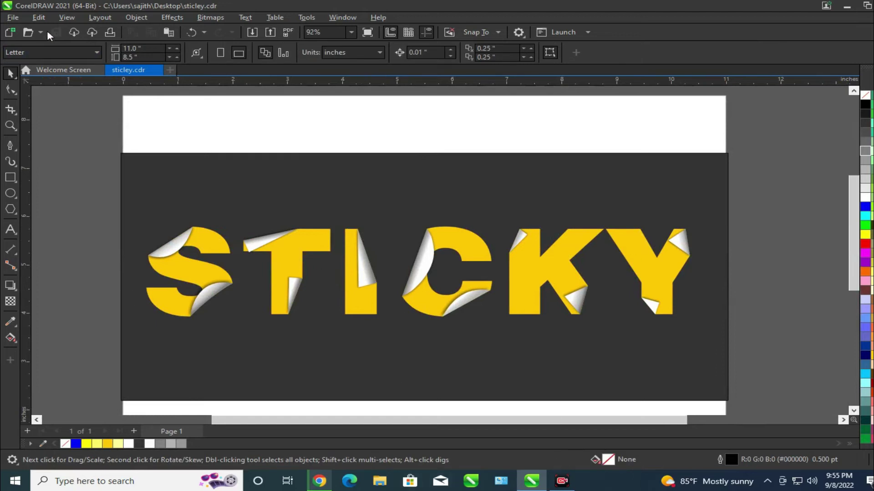
Stretch the dark gray background rectangle to about 8.6" high and centre it on the page so it covers the whole page.
left_click(219, 184)
left_click_drag(425, 150, 424, 97)
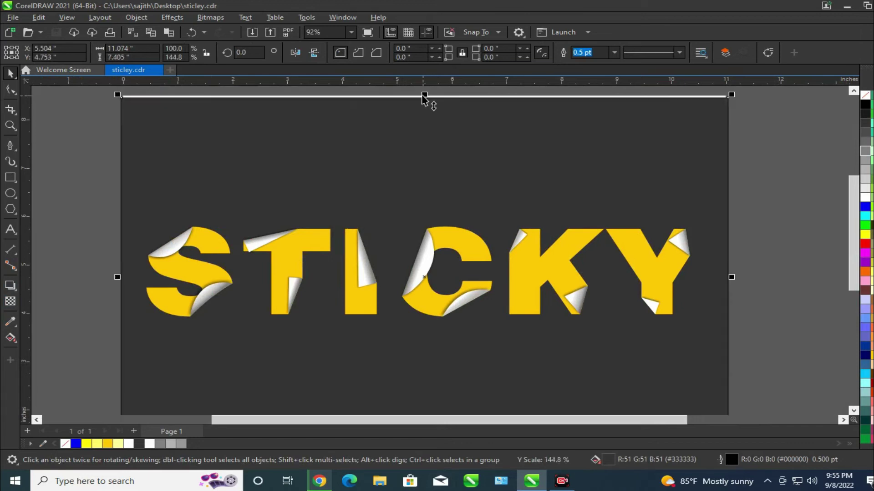
key("p")
scroll(441, 145, "down", 1)
left_click_drag(432, 131, 435, 111)
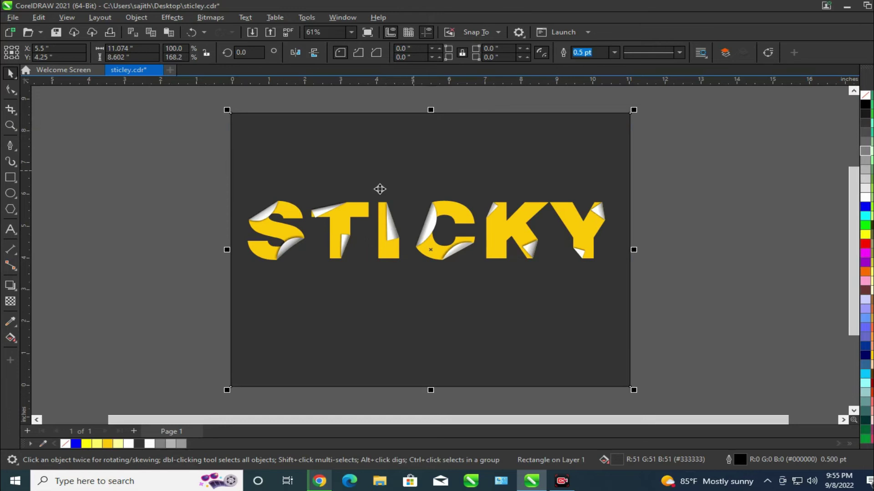
Scale the whole STICKY lettering with its folds down to about 9.6" wide and centre it on the page.
left_click_drag(144, 157, 682, 322)
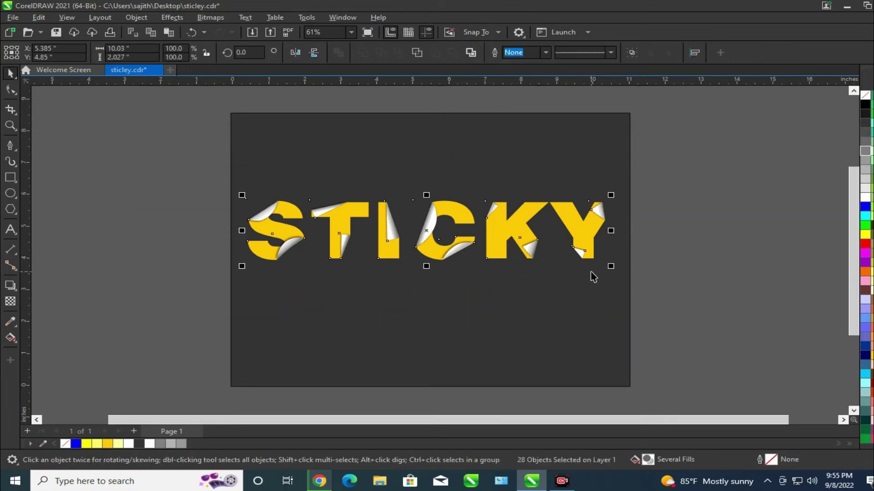
scroll(616, 271, "up", 1)
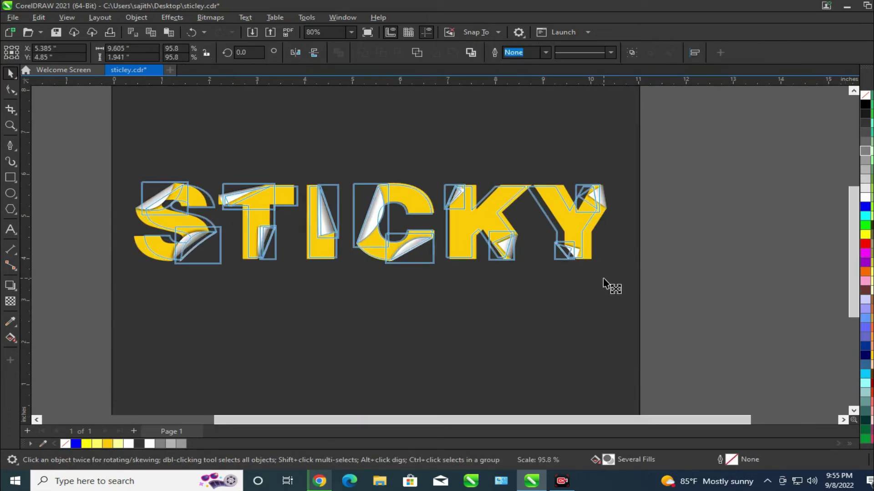
left_click(697, 289)
key("shift+F4")
left_click(511, 130)
left_click_drag(128, 156, 790, 377)
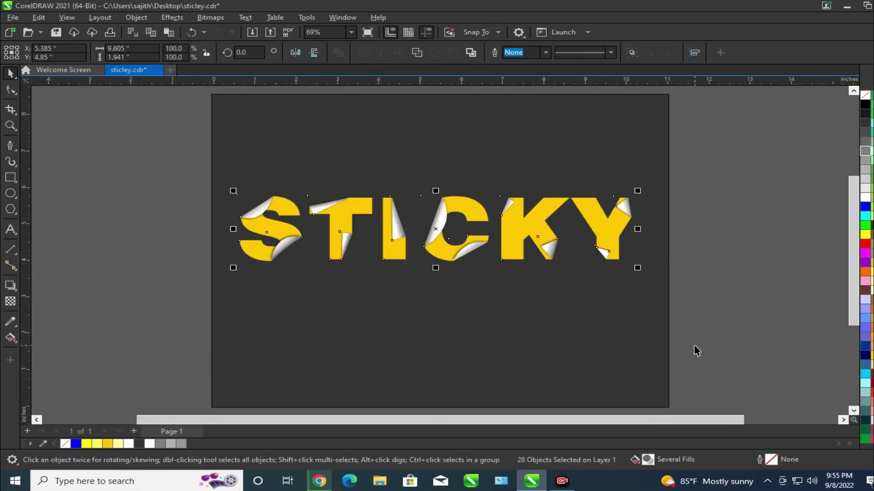
key("p")
key("Escape")
scroll(394, 263, "up", 3)
scroll(282, 240, "down", 3)
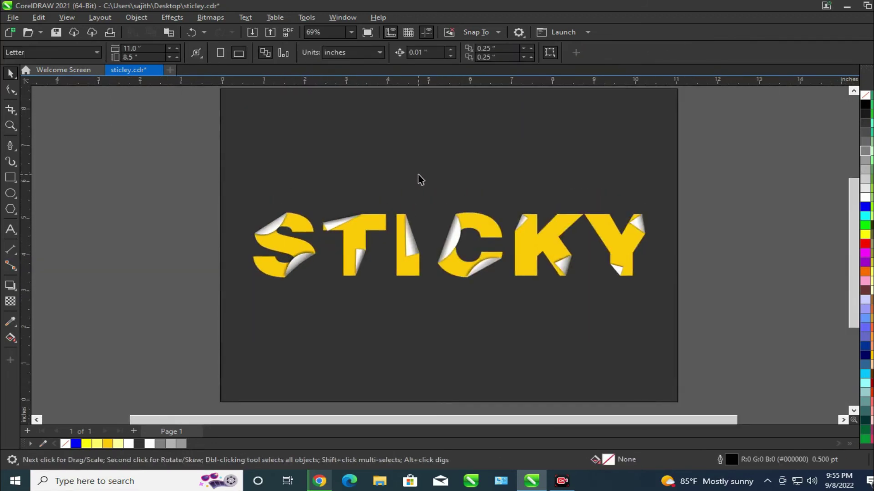
Apply a linear fountain fill to the background rectangle, running vertically from near its upper edge to near its lower edge.
left_click(418, 179)
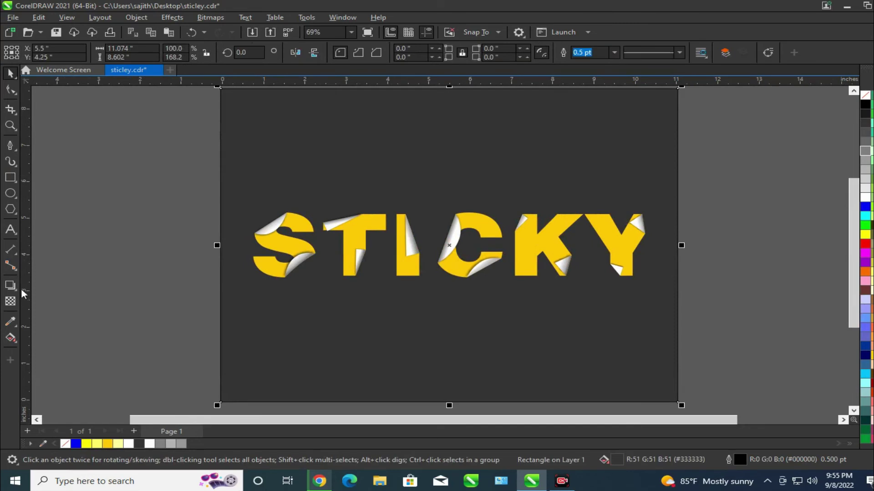
left_click(10, 339)
left_click(10, 339)
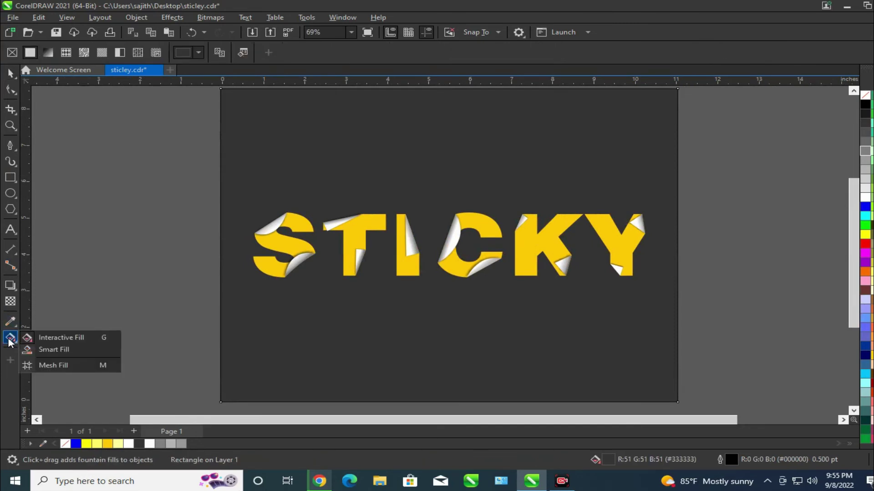
left_click(37, 339)
left_click_drag(479, 115, 484, 374)
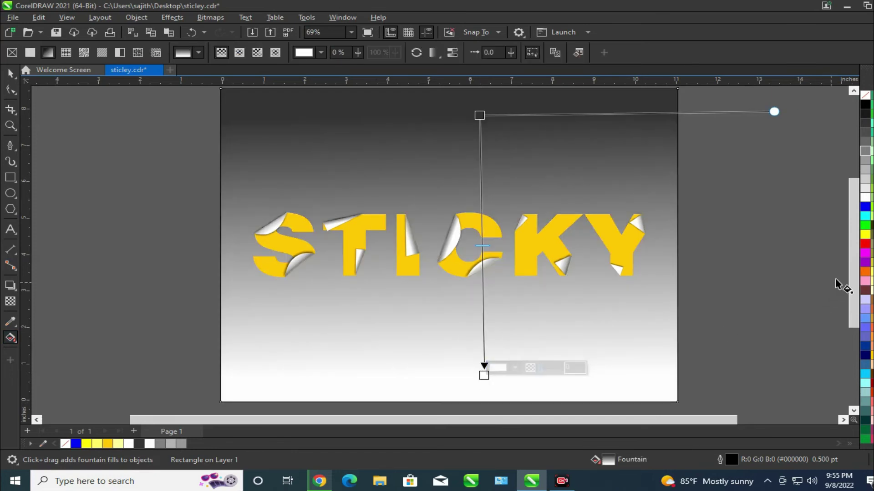
Set the lower end colour of the background gradient to dark red #B51414.
left_click(496, 369)
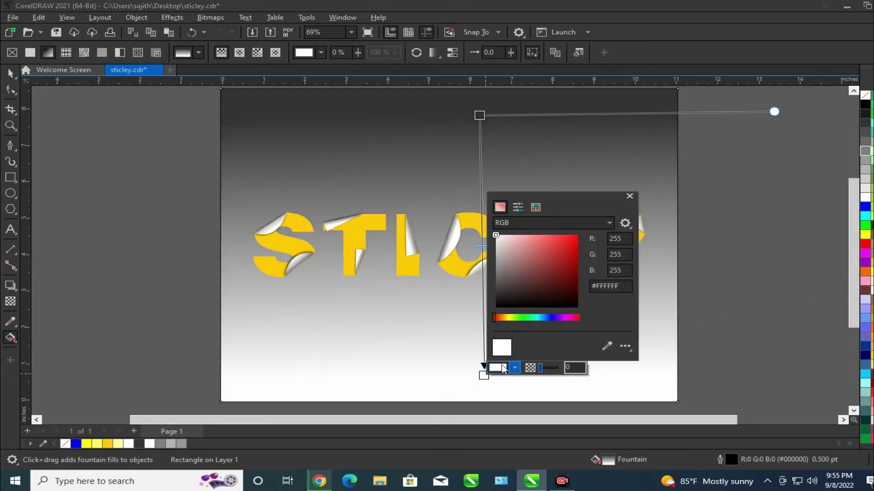
left_click(550, 273)
left_click(564, 249)
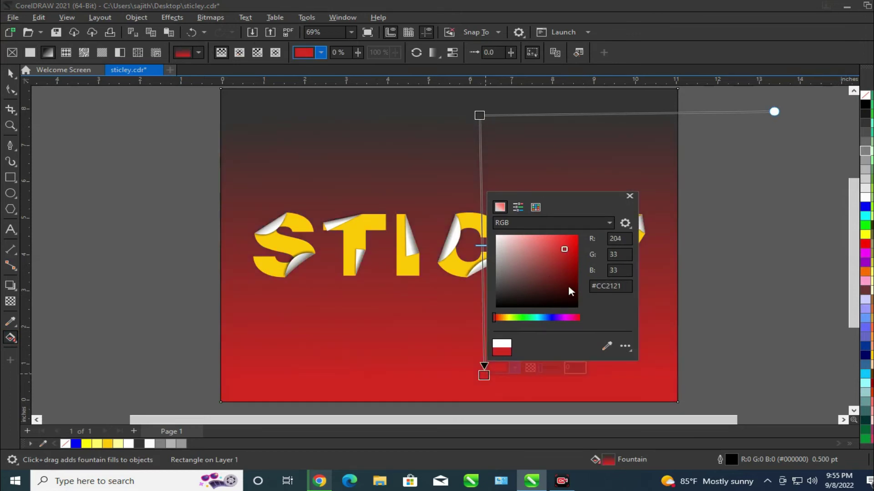
left_click(569, 255)
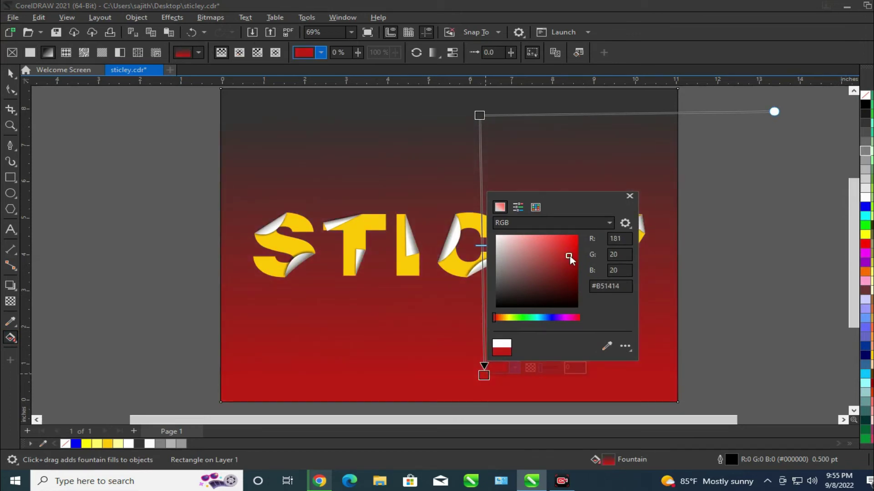
Set both the upper and lower end colours of the background gradient to black #000000.
left_click(479, 116)
left_click(490, 107)
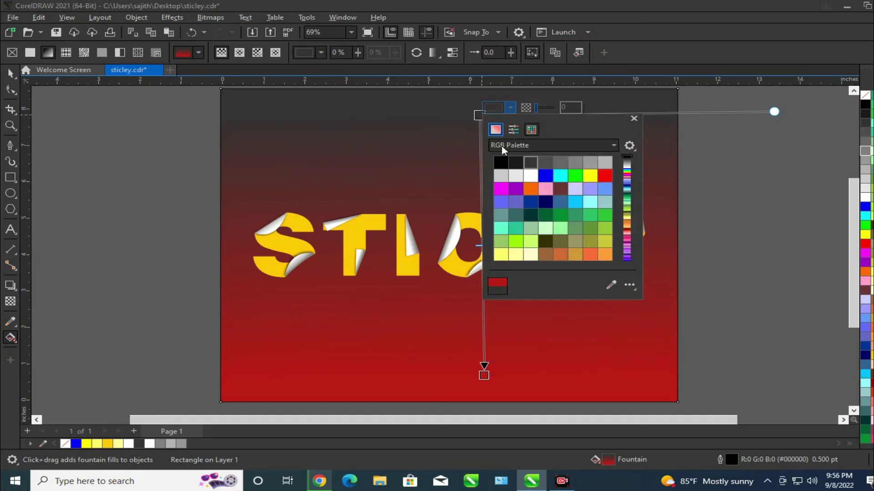
left_click(496, 129)
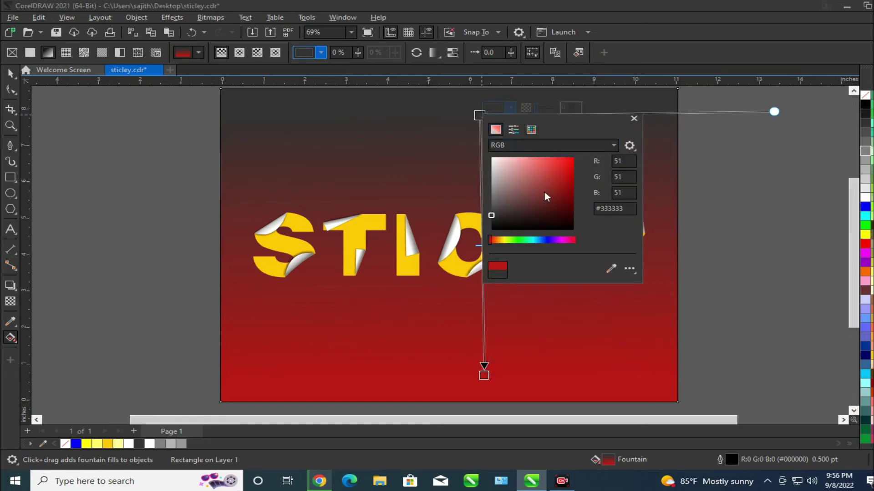
left_click_drag(496, 215, 563, 176)
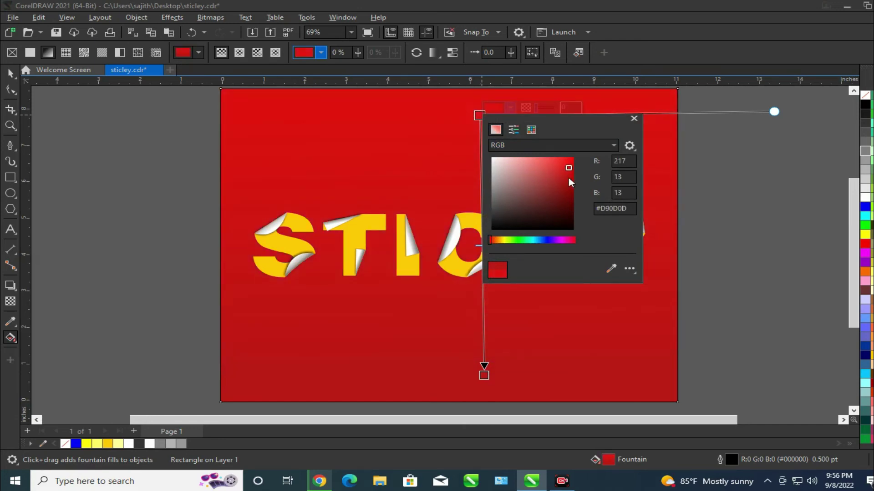
left_click(555, 177)
left_click_drag(555, 177, 575, 234)
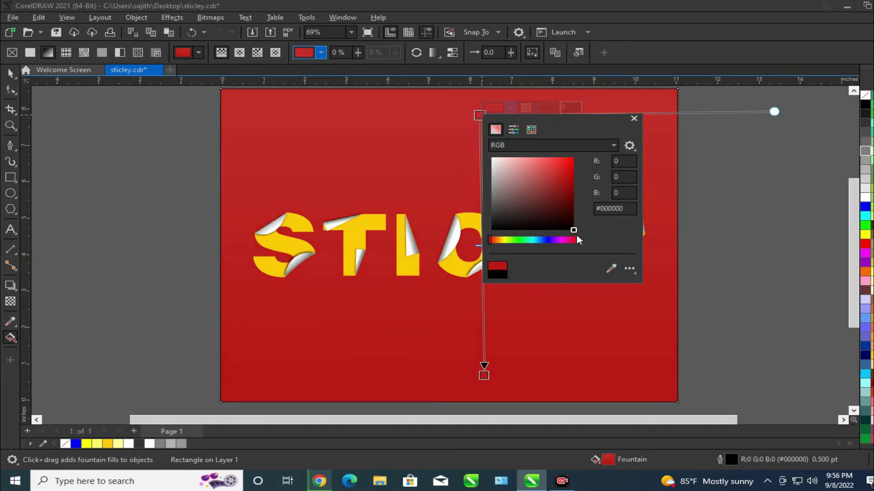
left_click(485, 376)
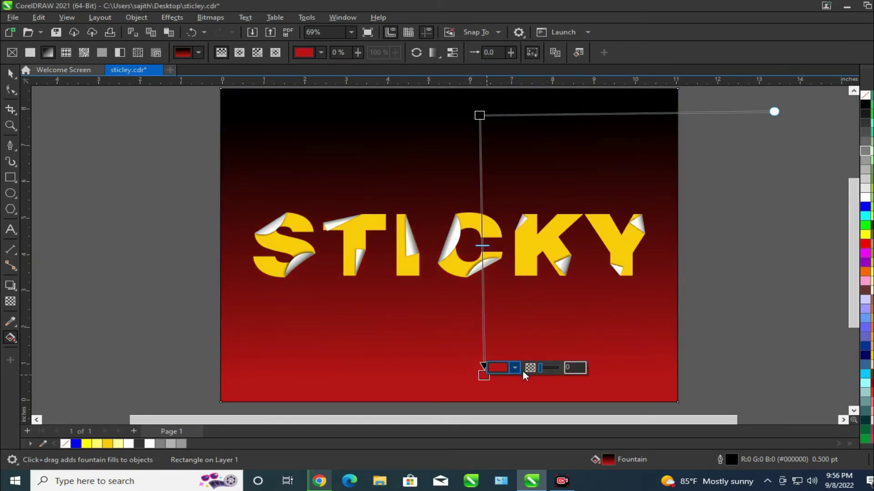
left_click(502, 370)
left_click_drag(568, 256, 578, 308)
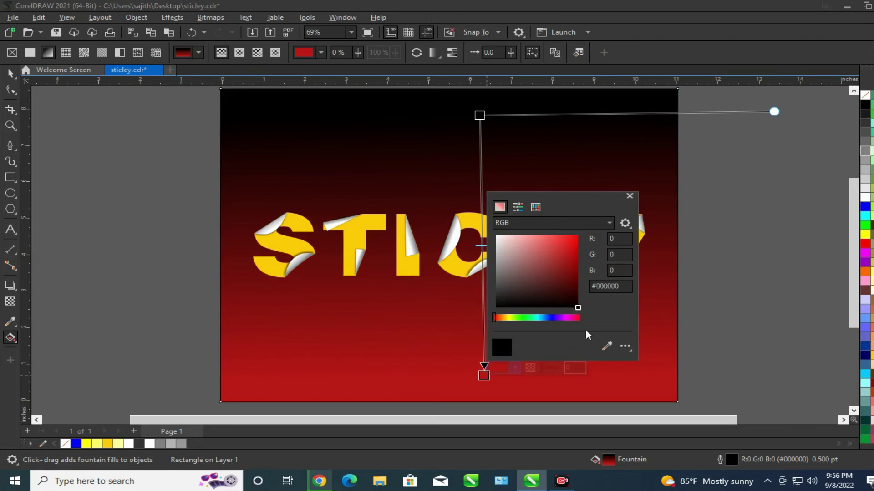
Add a red colour node to the background gradient at 43% between the two black ends.
left_click(483, 235)
double_click(481, 227)
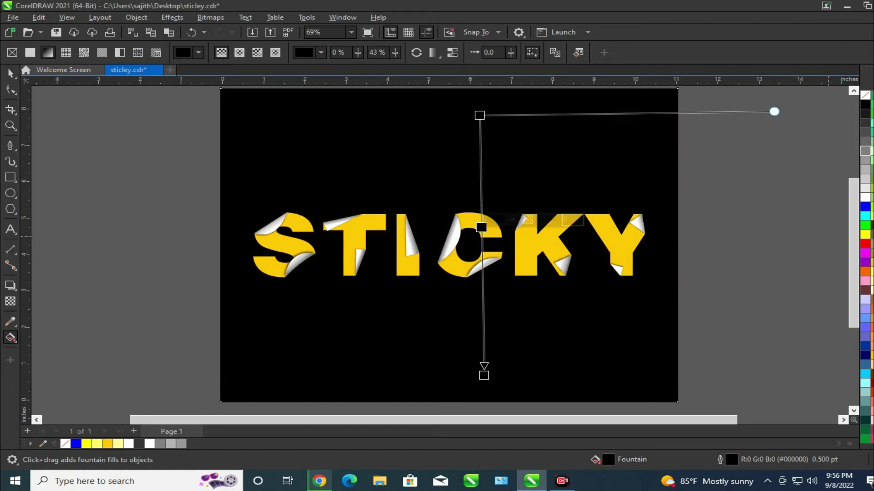
left_click(866, 248)
Extend the gradient's ends to about the rectangle's upper and lower edges and move the red node to 46%.
scroll(496, 265, "down", 1)
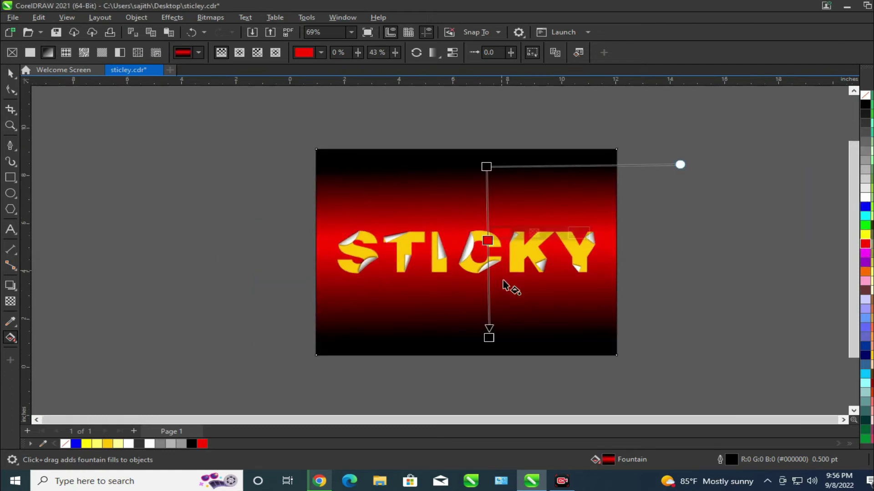
left_click_drag(489, 338, 491, 369)
left_click_drag(486, 166, 487, 141)
scroll(496, 267, "up", 2)
scroll(474, 255, "down", 2)
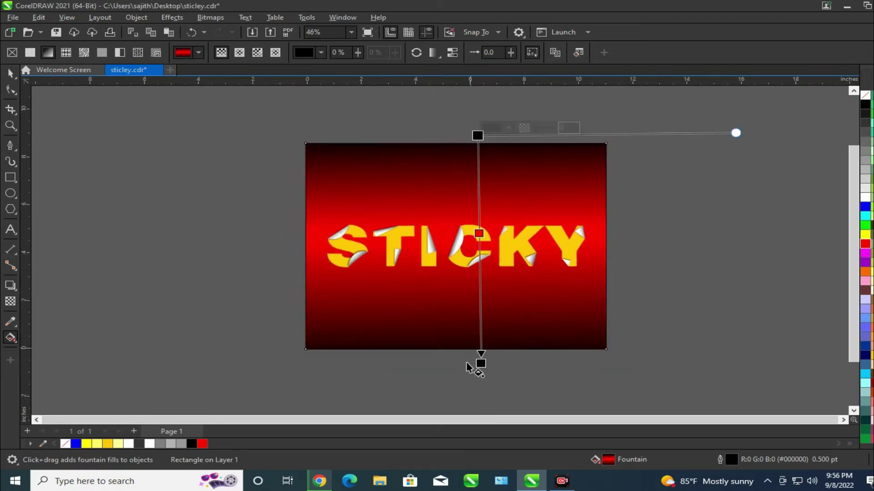
scroll(483, 273, "up", 1)
left_click_drag(477, 117, 477, 126)
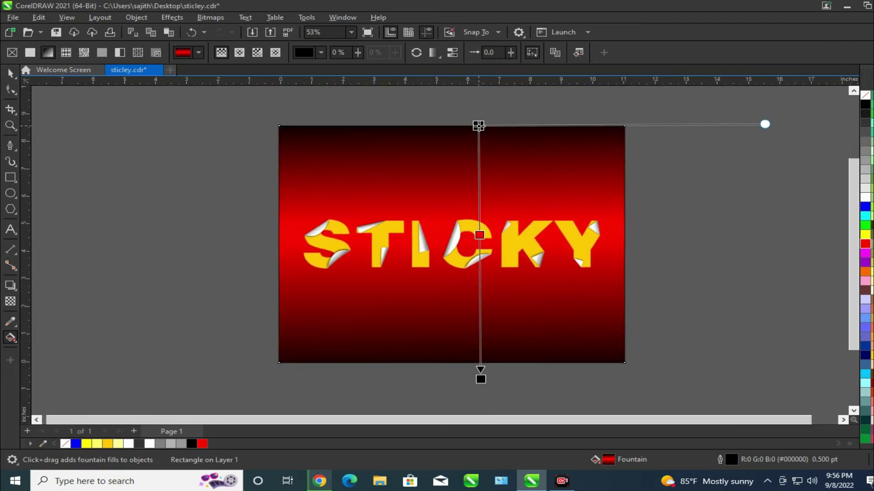
left_click_drag(482, 380, 478, 365)
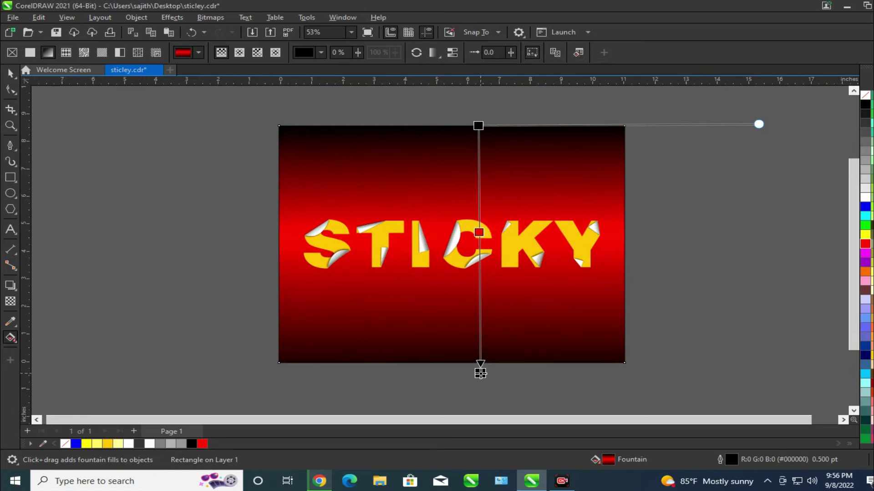
scroll(476, 213, "up", 3)
left_click(472, 218)
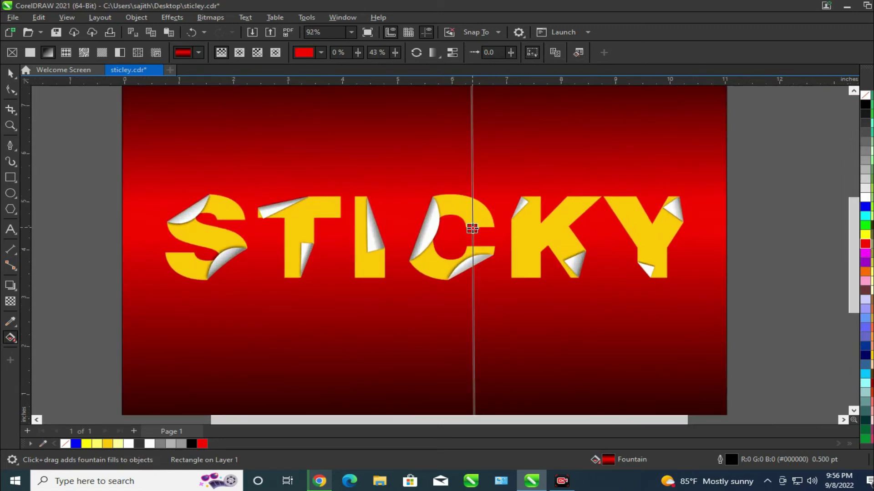
left_click_drag(472, 229, 472, 228)
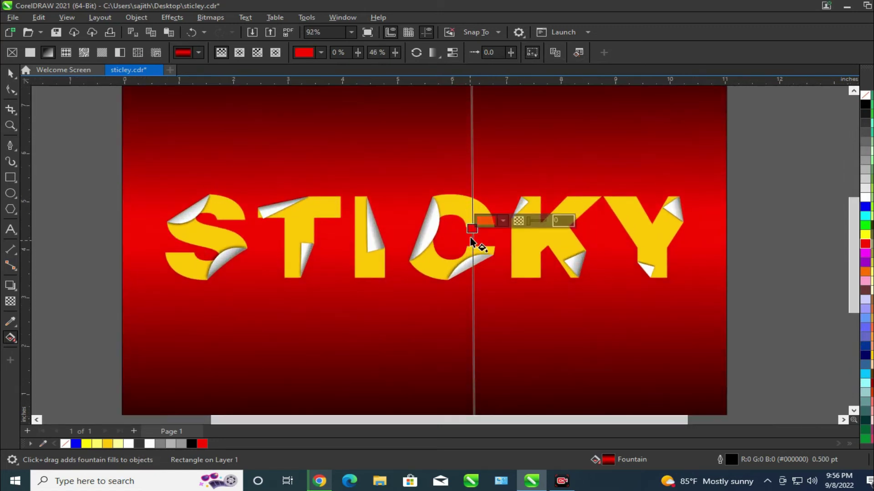
Ungroup the STICKY lettering completely into its separate letters, folds and shadows, and clear the selection.
left_click(10, 74)
left_click(52, 181)
key("z")
left_click_drag(147, 186, 711, 307)
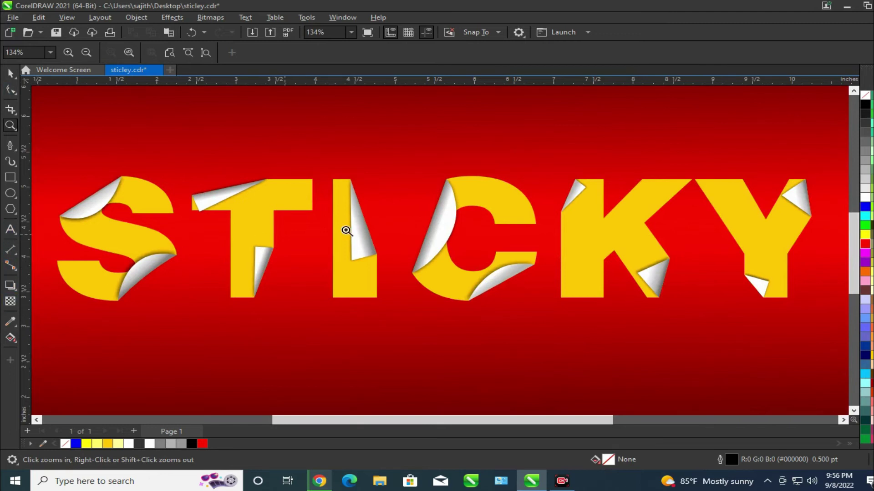
left_click(10, 73)
left_click(127, 243)
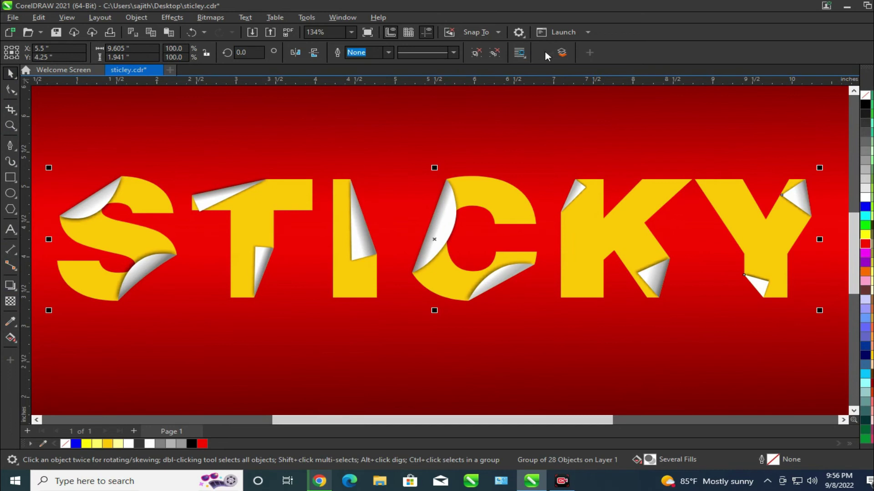
left_click(493, 53)
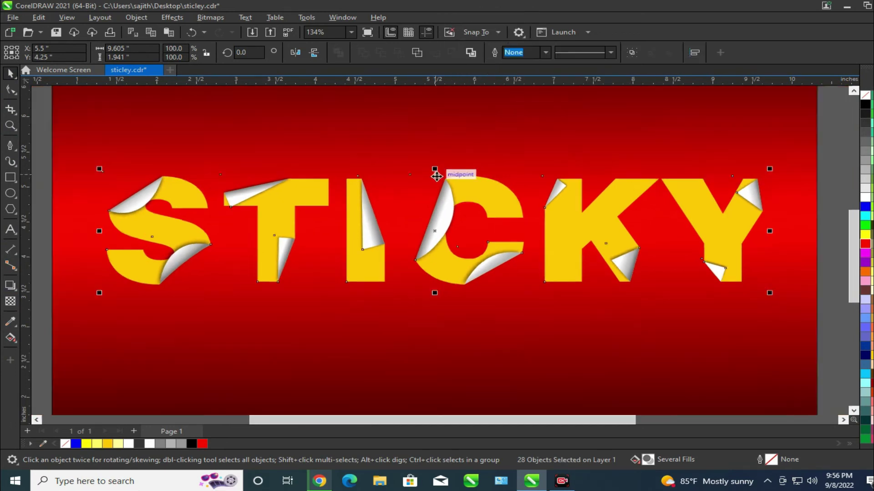
scroll(121, 181, "down", 2)
scroll(254, 196, "up", 2)
key("Escape")
Select the yellow bodies of the letters across the STICKY lettering together, leaving out the folded corners.
left_click(264, 224)
scroll(264, 224, "up", 1)
left_click_drag(275, 232, 314, 232)
key("ctrl+z")
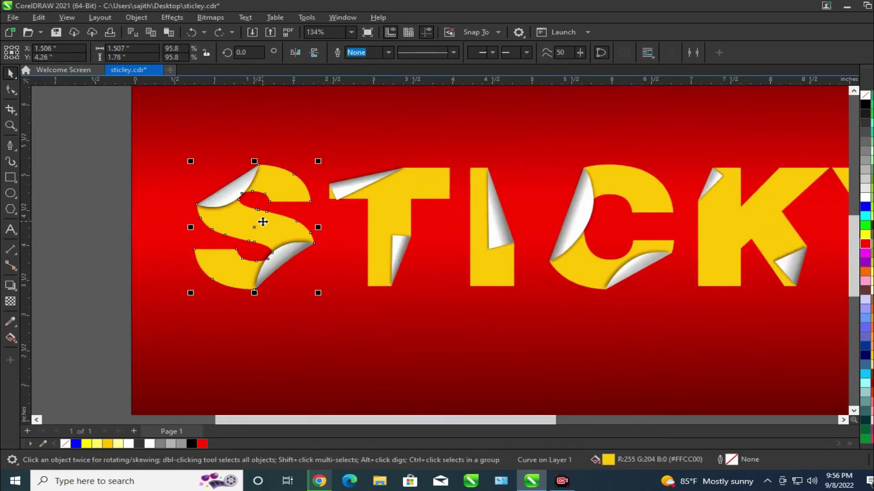
left_click(387, 208, "shift")
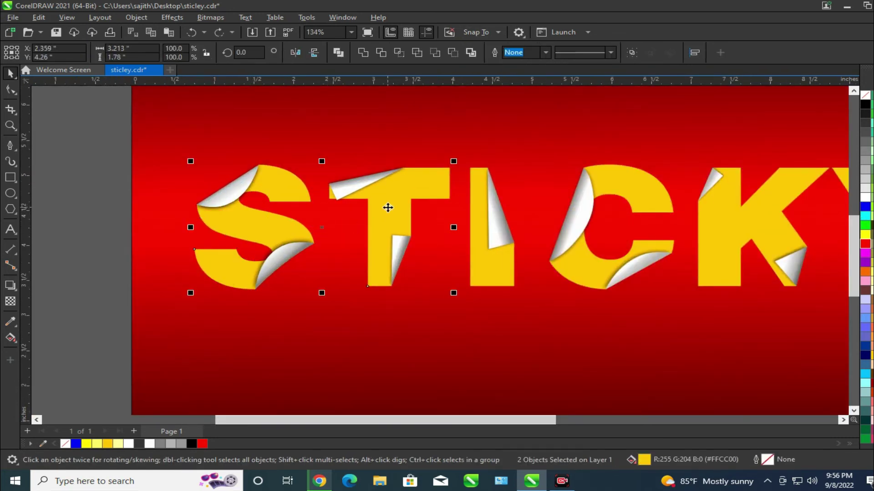
left_click(479, 206, "shift")
left_click(585, 259, "shift")
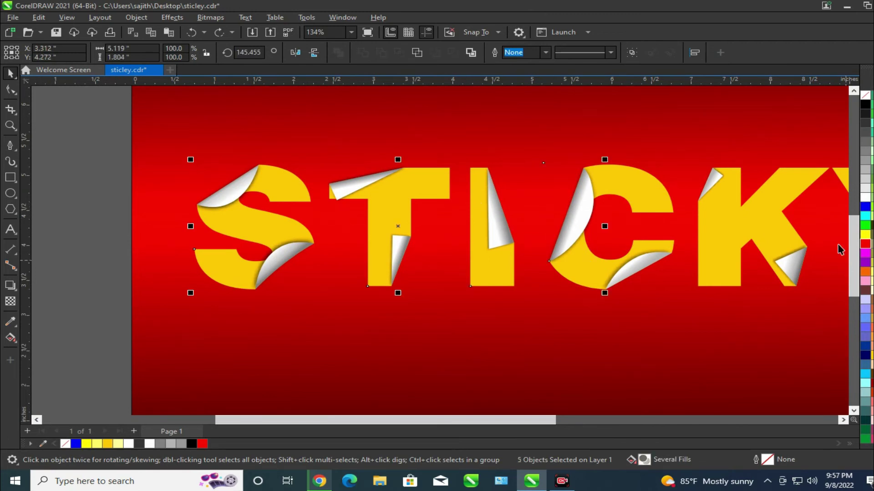
scroll(268, 263, "down", 2)
left_click(532, 246, "shift")
left_click(616, 241, "shift")
Test the selection by moving it and undoing, and swap the C's upper fold for the C's yellow body in it.
left_click_drag(616, 240, 627, 214)
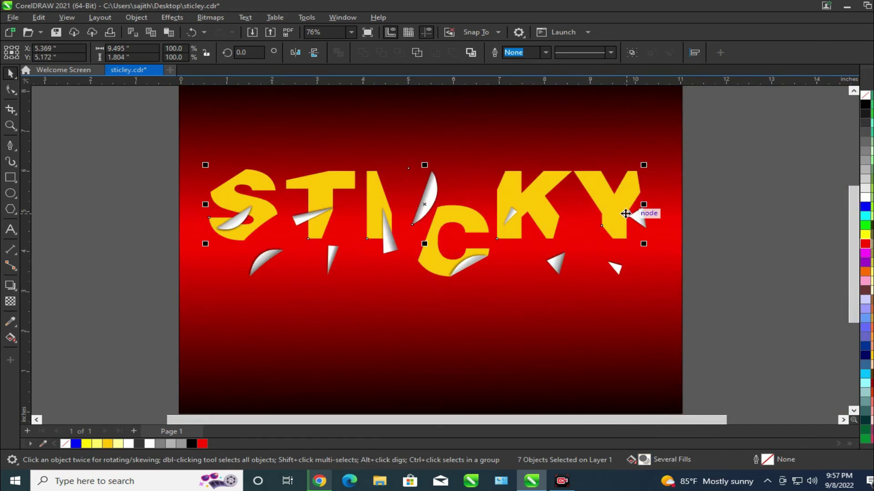
key("ctrl+z")
scroll(291, 244, "up", 1)
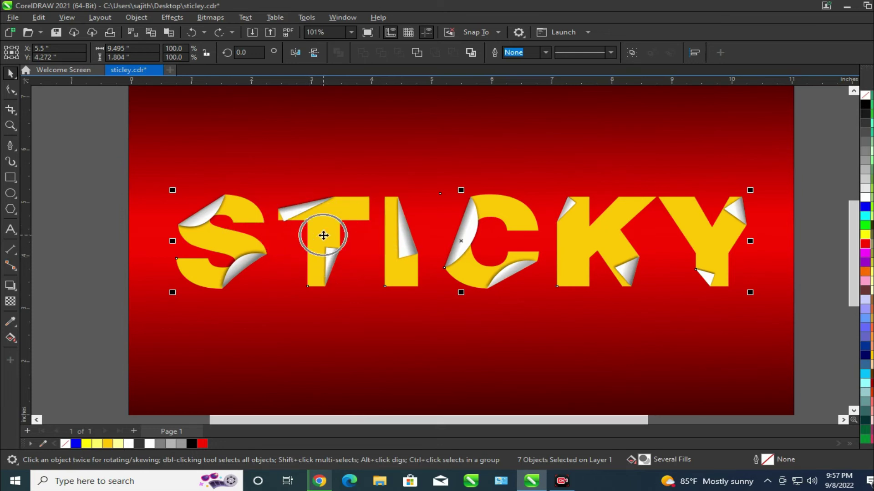
left_click_drag(683, 209, 673, 130)
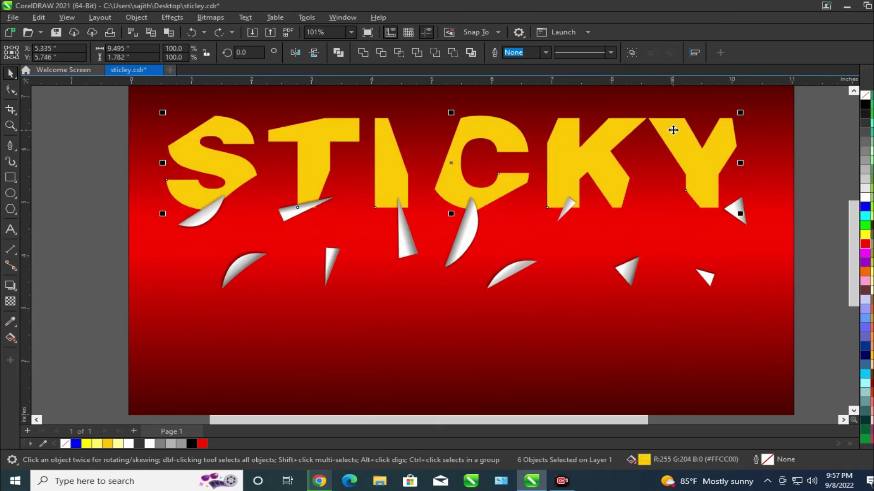
key("ctrl+z")
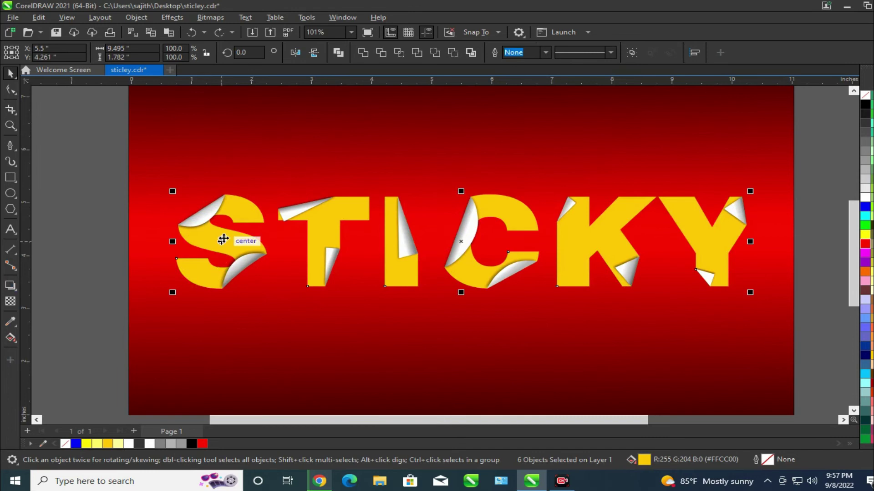
Add a black Multiply drop shadow falling straight down from all six selected letter bodies, with 50 opacity and 15 feather.
left_click(13, 290)
left_click(49, 289)
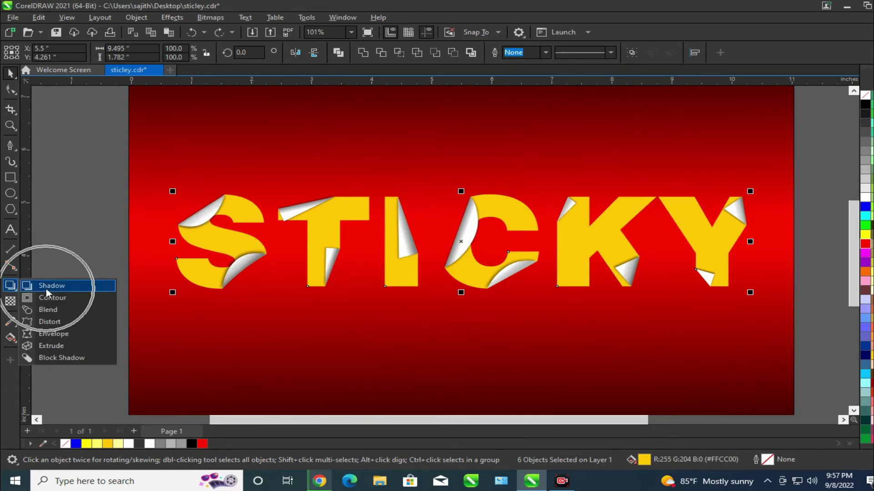
scroll(348, 219, "up", 4)
left_click_drag(647, 156, 652, 415)
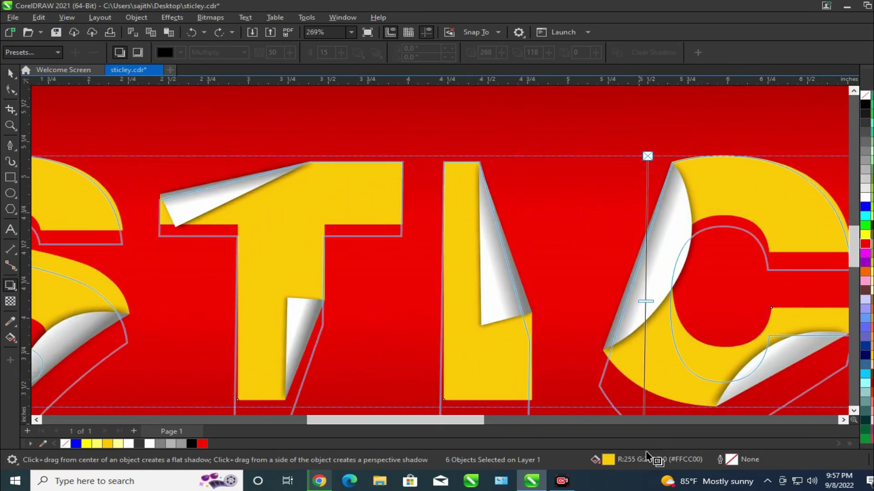
scroll(348, 268, "down", 3)
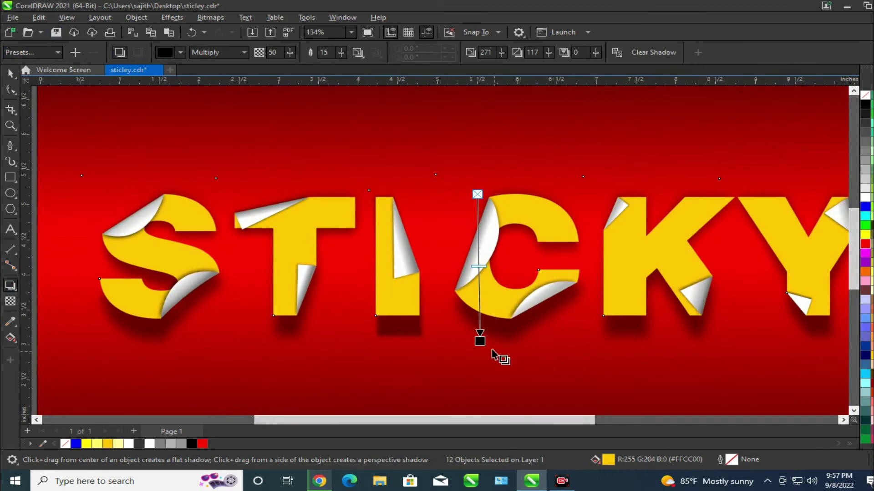
Angle the letters' shadow toward the lower right at about 283 degrees, set its opacity to 43, and clear the selection.
mouse_move(480, 340)
left_mouse_down()
mouse_move(498, 351)
mouse_move(491, 335)
left_mouse_up()
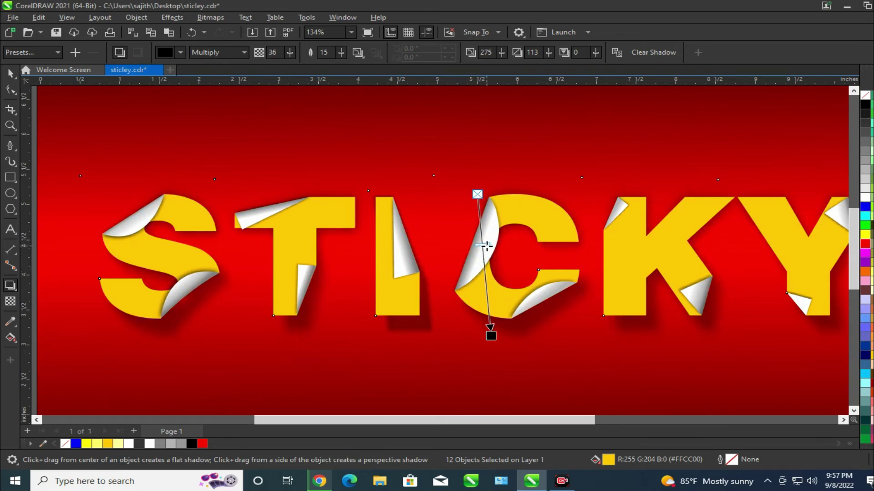
left_click_drag(491, 336, 505, 334)
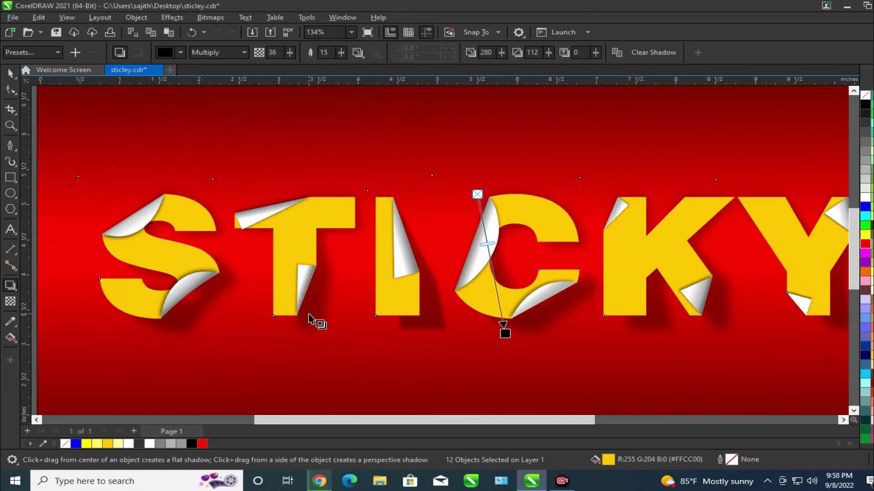
scroll(314, 321, "down", 2)
scroll(401, 317, "up", 1)
left_click_drag(424, 328, 431, 333)
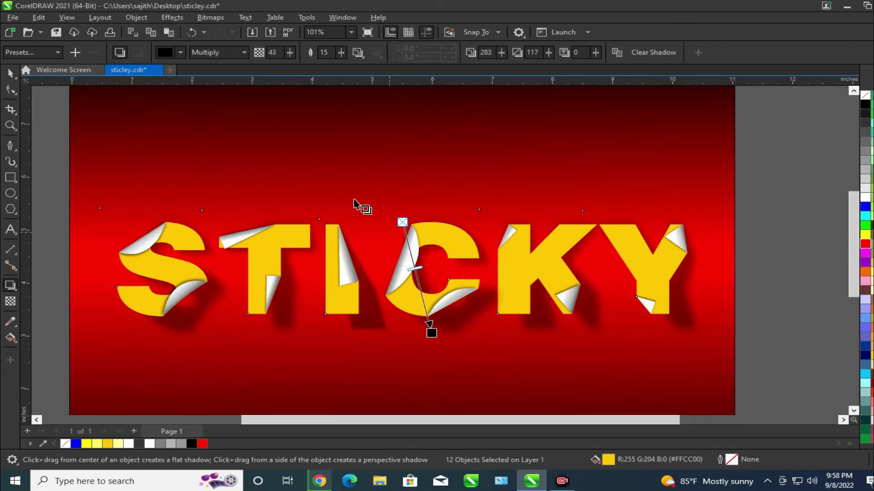
left_click(10, 73)
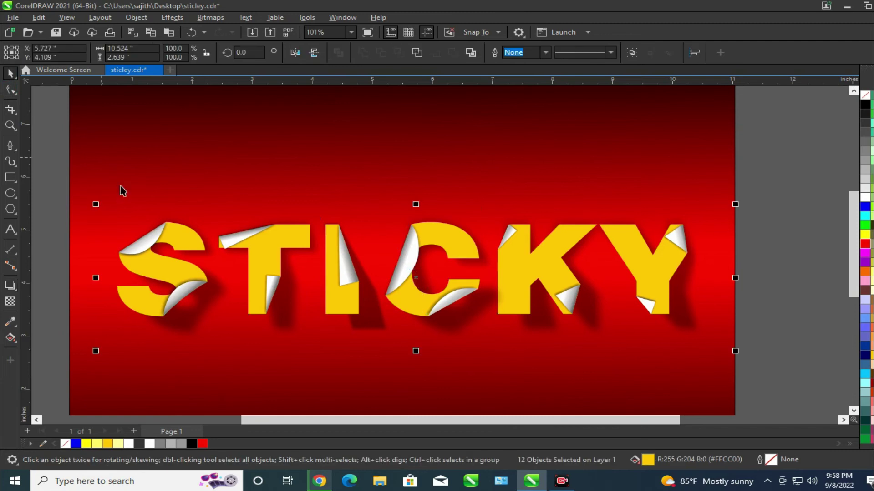
left_click(50, 209)
Examine the drop shadows and folded corners up close on the S, T, I, C and K, and across the whole lettering.
key("z")
left_click_drag(73, 202, 731, 363)
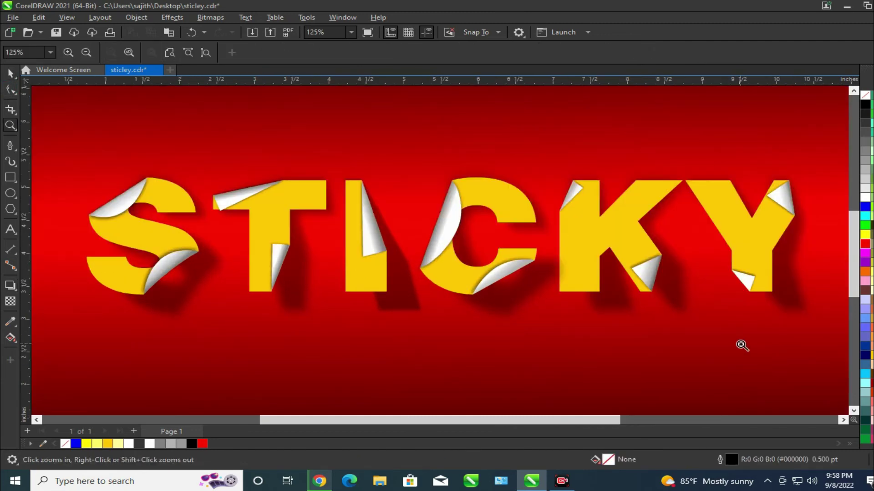
left_click_drag(55, 159, 251, 349)
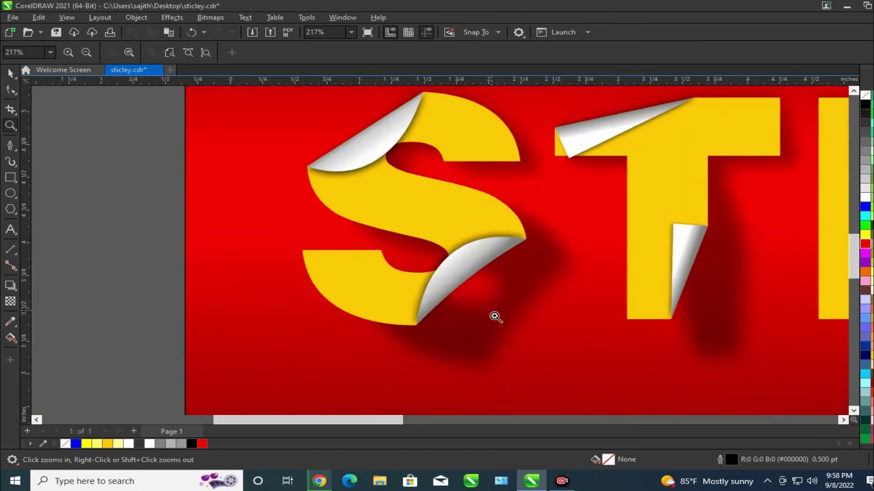
left_click(498, 320)
scroll(314, 306, "down", 4)
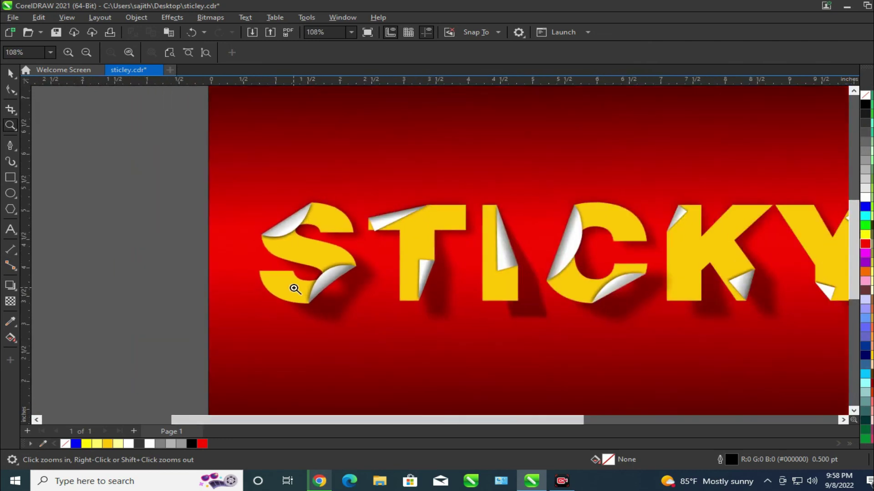
scroll(403, 276, "up", 4)
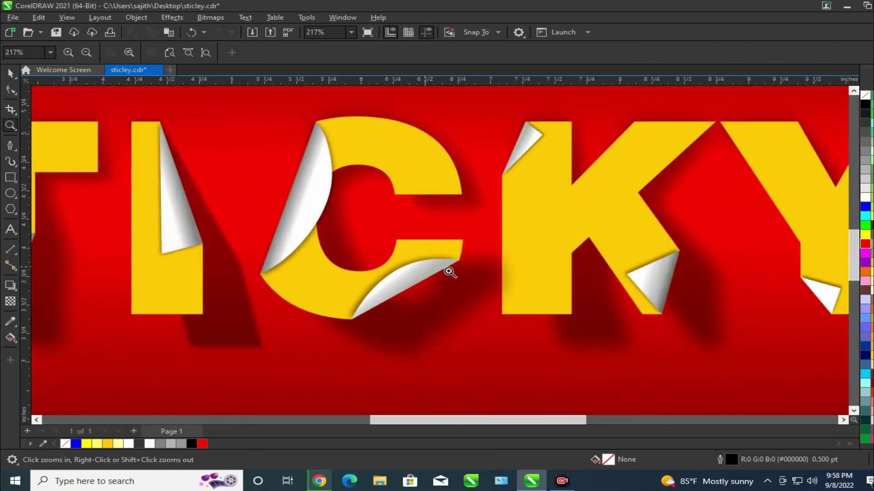
scroll(595, 260, "down", 1)
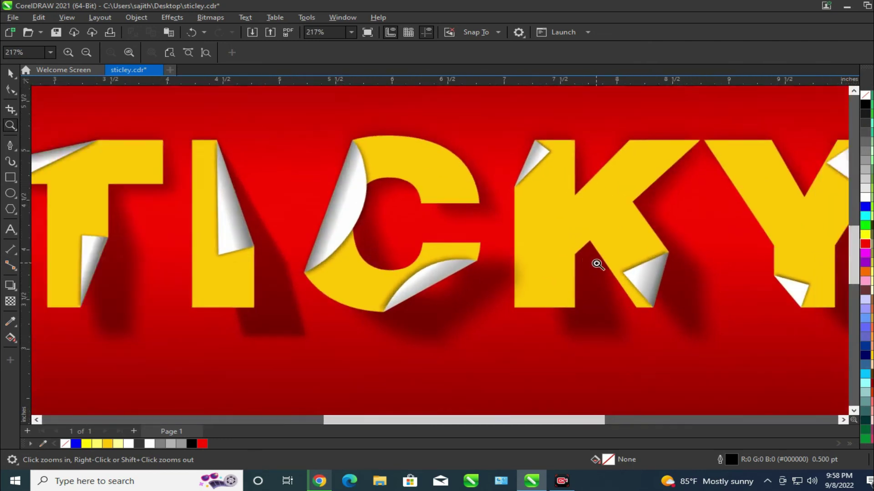
left_click(11, 74)
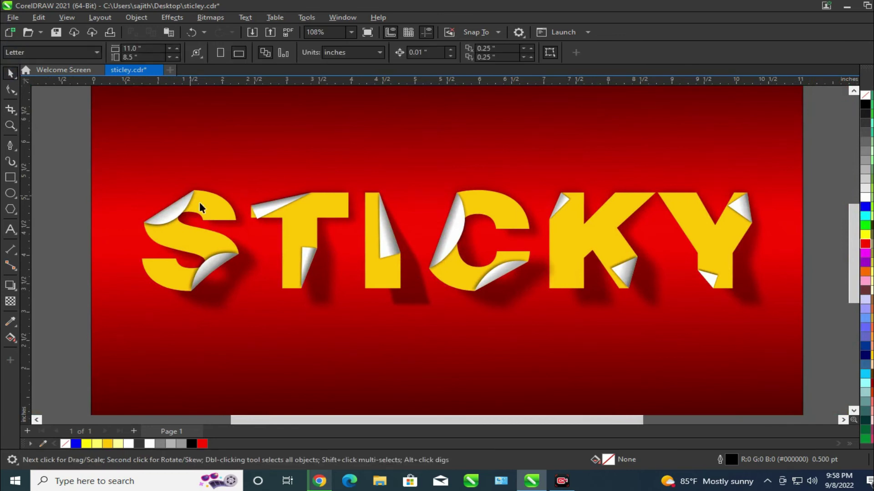
scroll(463, 254, "down", 1)
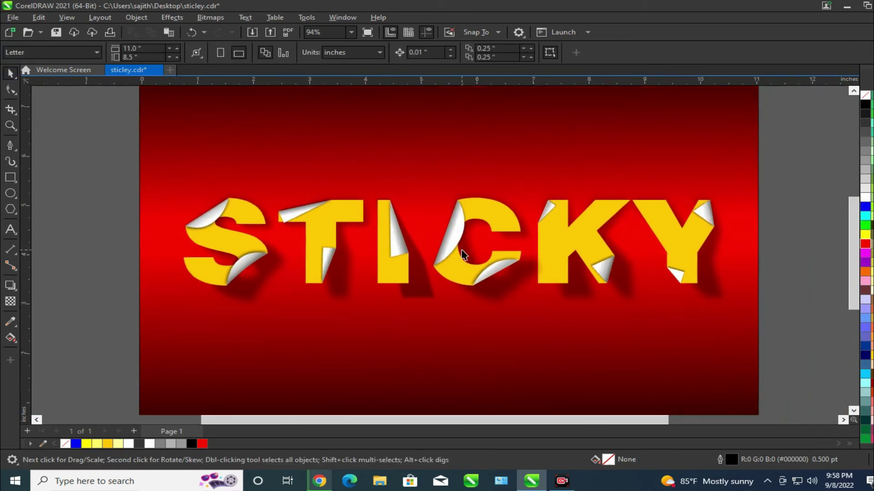
Try a vertical gradient fill on the yellow body of the S and undo it.
left_click(246, 243)
left_click(86, 226)
left_click(214, 245)
scroll(212, 243, "up", 2)
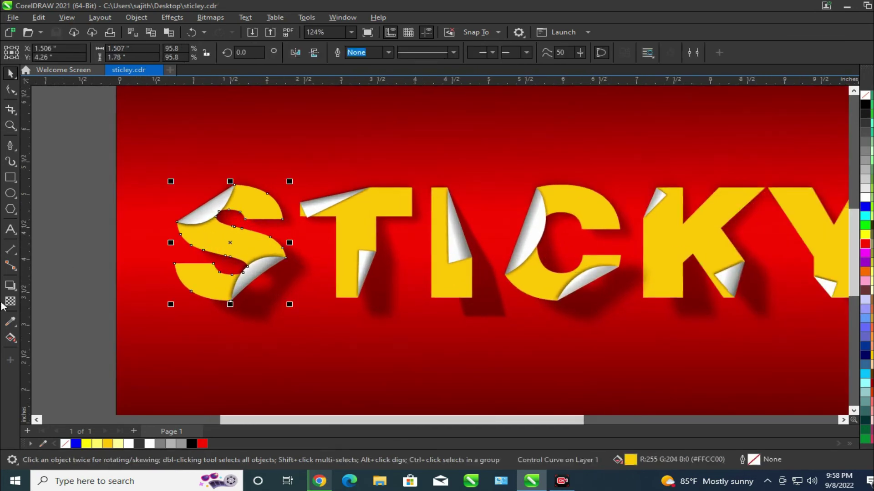
left_click(10, 337)
left_click_drag(249, 194, 249, 280)
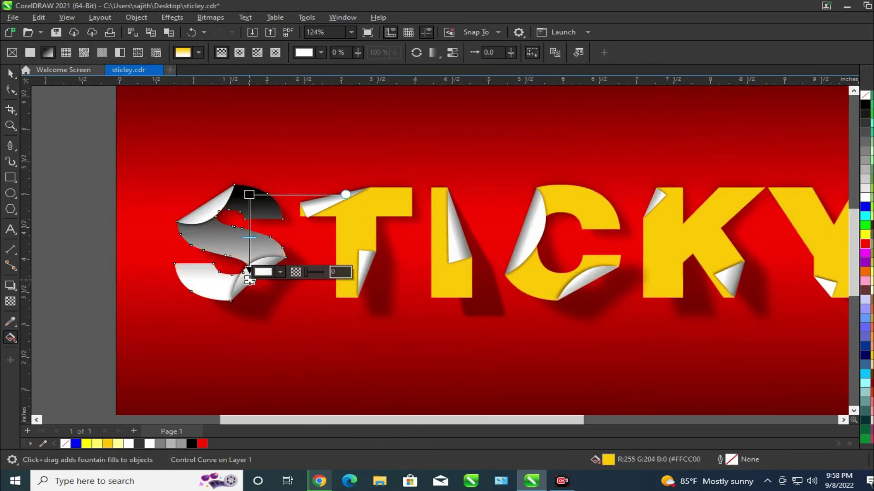
key("ctrl+z")
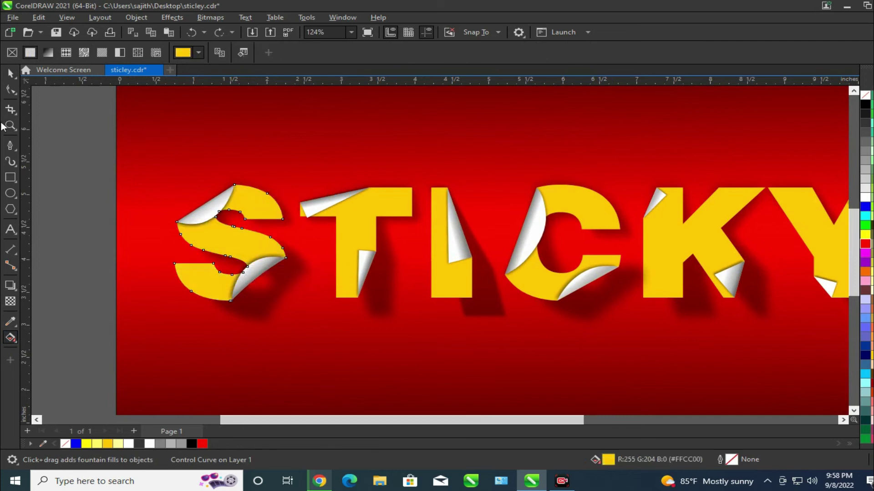
left_click(9, 74)
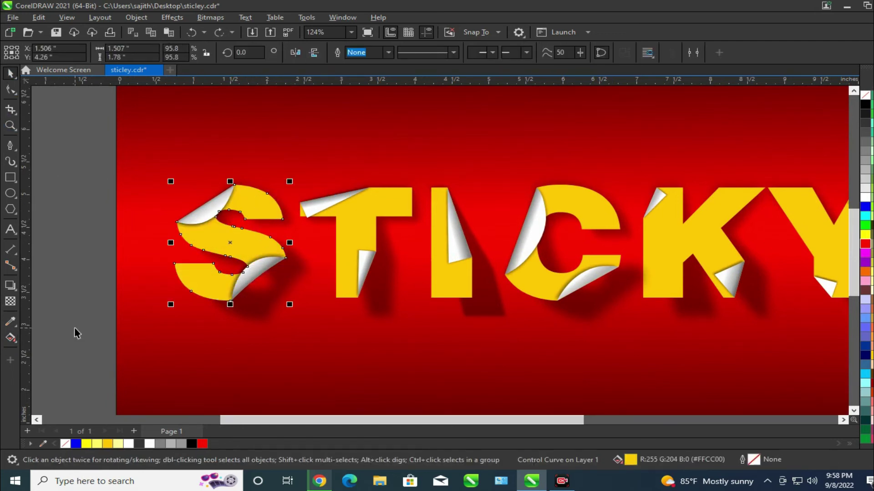
Test what belongs to the S by moving its yellow body sideways and undoing the move.
right_click(292, 275)
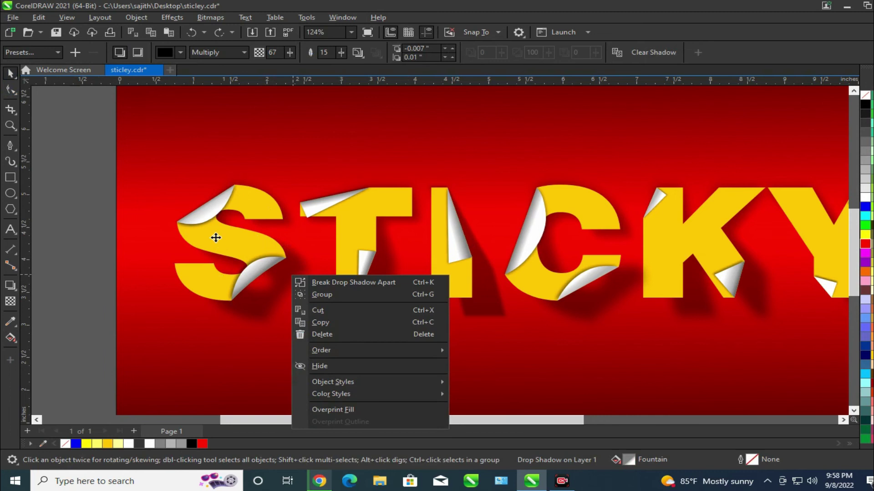
left_click_drag(210, 243, 169, 243)
key("ctrl+z")
Fill the S together with its shadow group with a vertical gradient from golden yellow at its upper end to pale yellow.
left_click(224, 239)
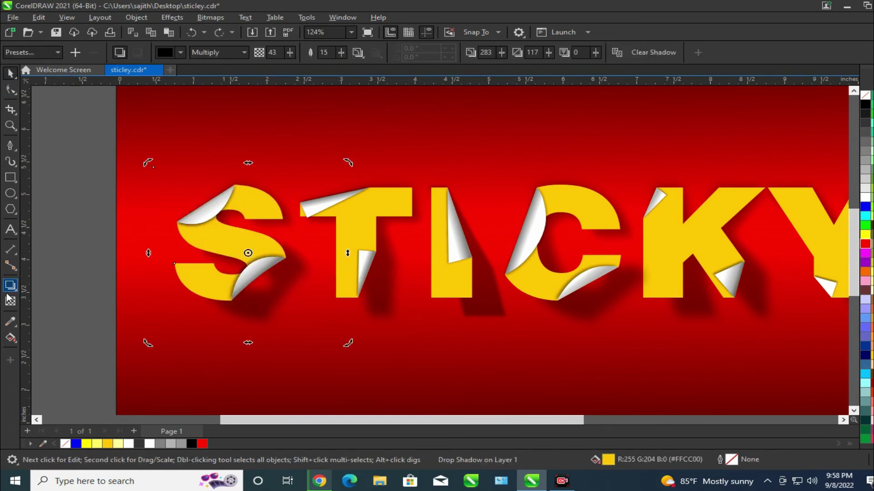
left_click(10, 337)
left_click_drag(257, 193, 257, 306)
left_click(118, 447)
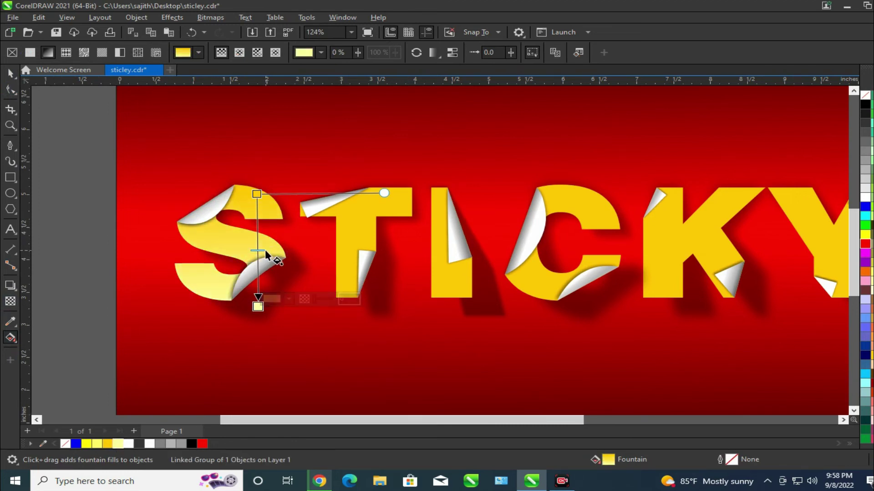
Recolour the lower end of the S gradient bright yellow and add a pale yellow node at 57%.
scroll(258, 292, "up", 3)
left_click(256, 316)
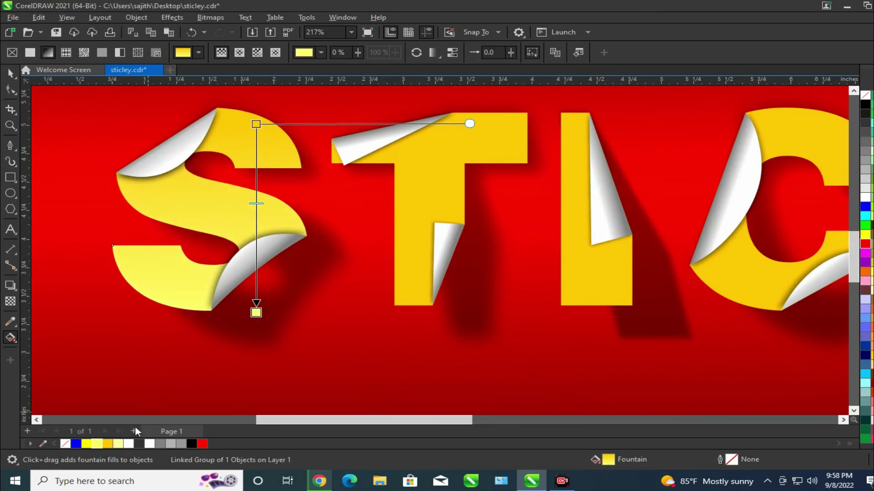
left_click_drag(93, 446, 257, 314)
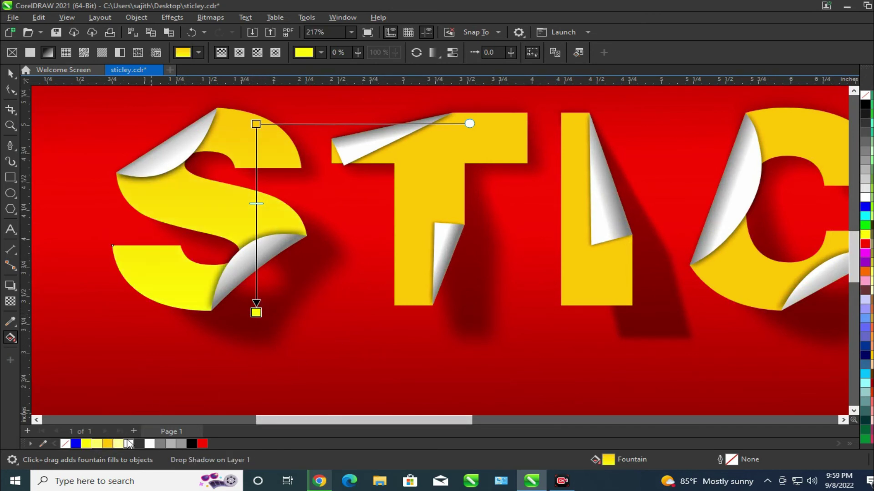
left_click_drag(150, 417, 257, 221)
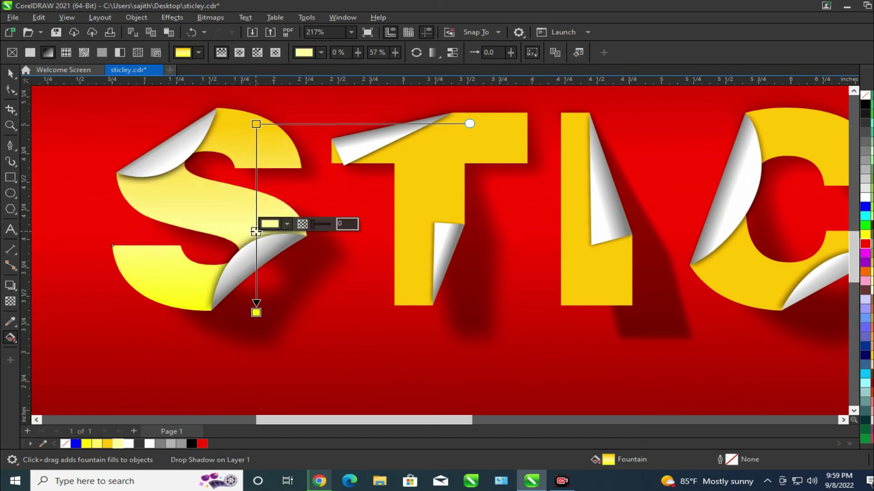
Tilt the S gradient slightly, placing its golden start node on the upper arm and its pale node just below the midpoint.
scroll(256, 232, "down", 1)
scroll(279, 203, "up", 1)
left_click_drag(244, 149, 252, 139)
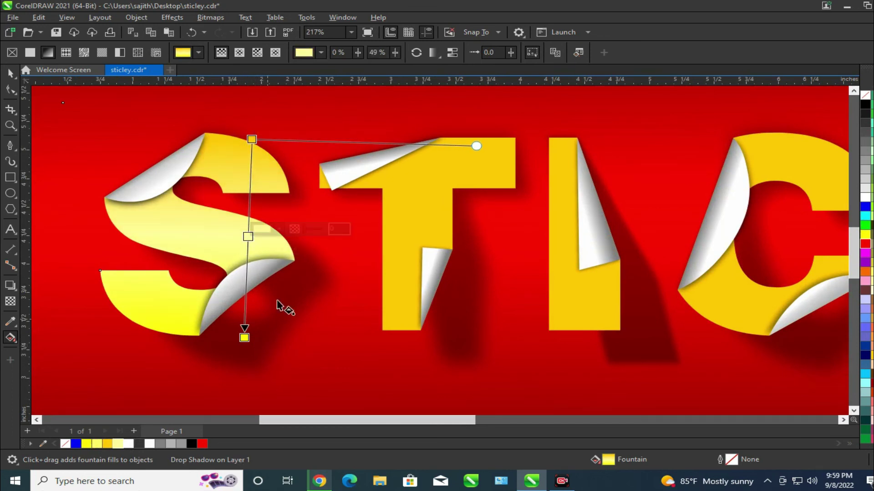
scroll(282, 306, "down", 1)
scroll(253, 250, "up", 1)
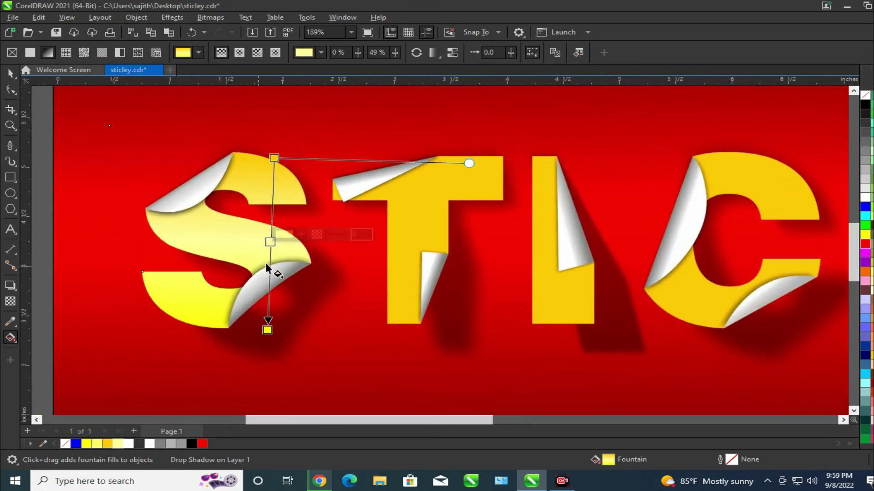
left_click_drag(271, 241, 270, 251)
left_click_drag(273, 158, 276, 180)
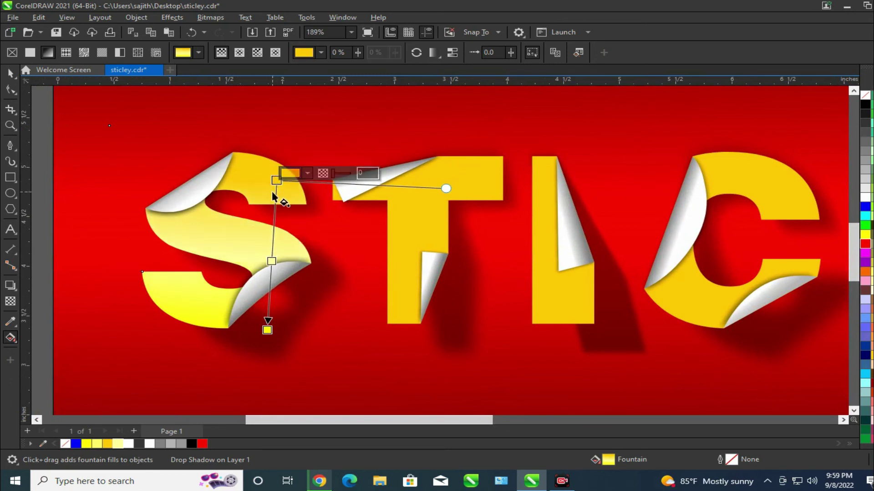
scroll(275, 195, "down", 3)
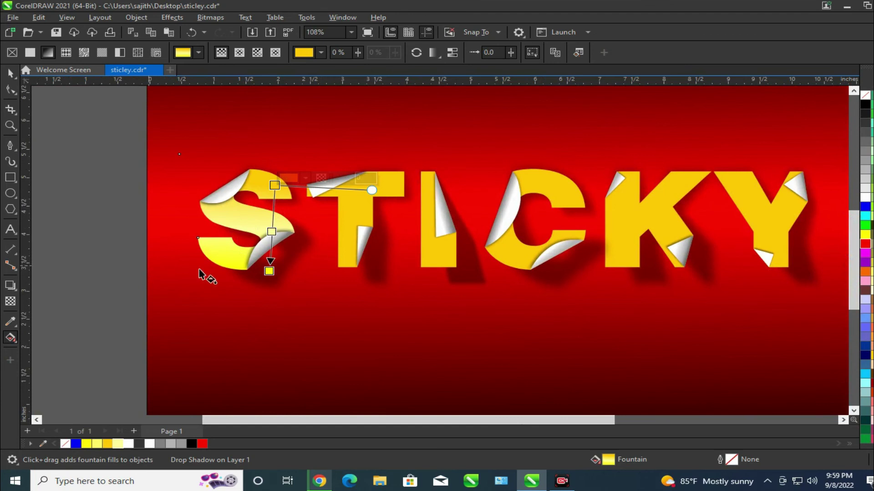
Fill the T's yellow body with a slightly tilted downward gradient that has golden yellow at both ends.
left_click(354, 212)
left_click_drag(362, 182, 358, 247)
scroll(377, 234, "up", 2)
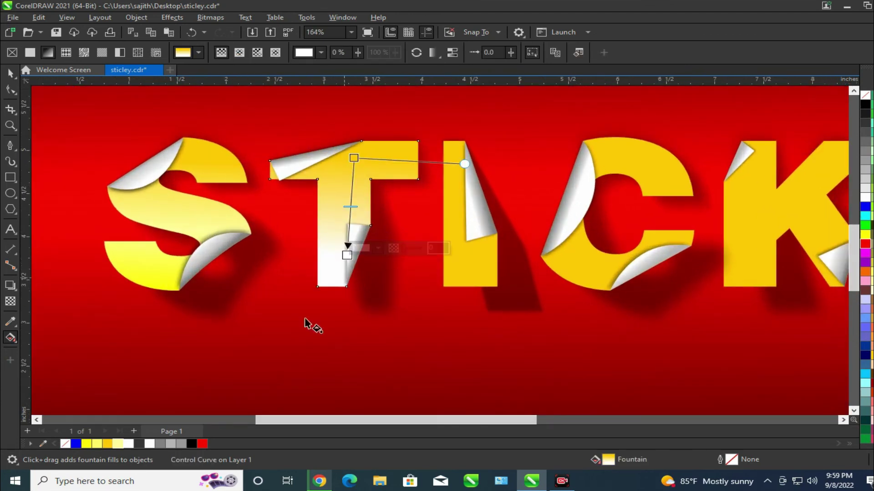
left_click(99, 445)
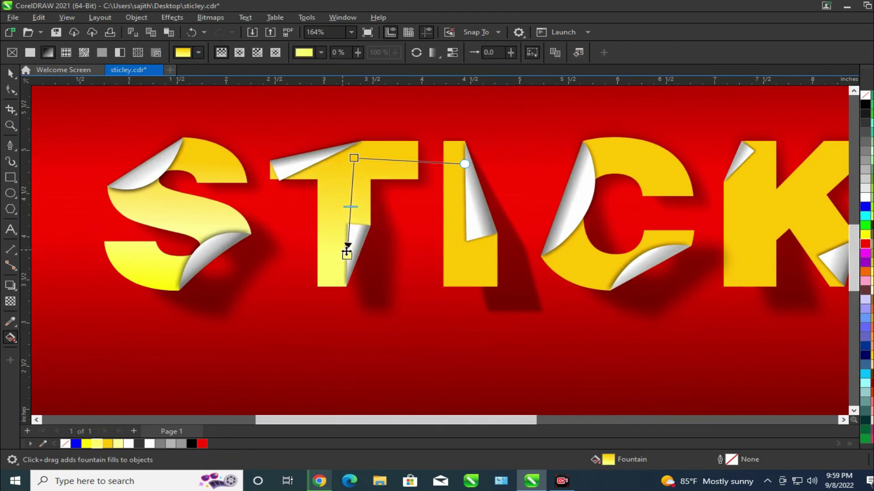
left_click(108, 445)
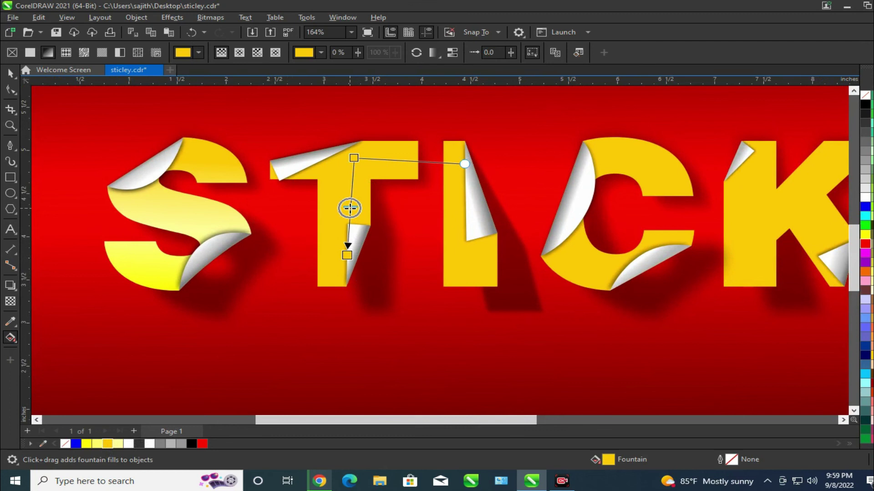
Add a light yellow node just past the middle of the T gradient and extend the gradient's lower end slightly downward.
left_click_drag(95, 446, 350, 215)
scroll(353, 207, "up", 3)
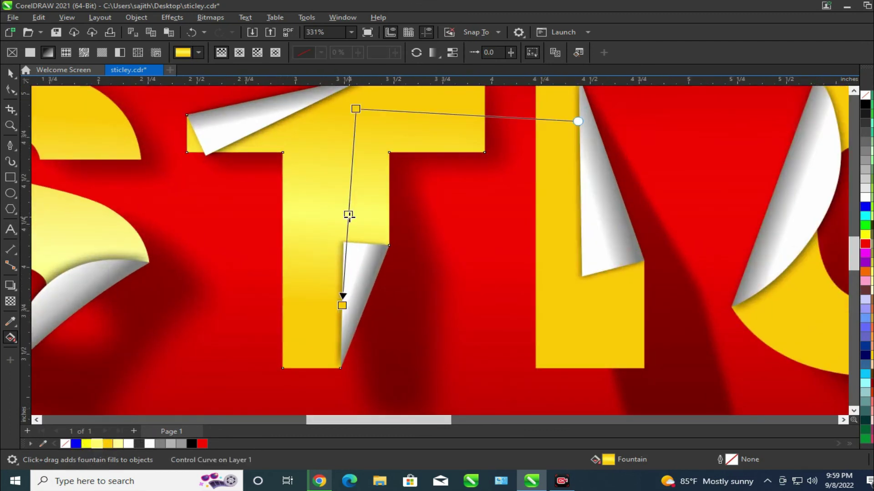
left_click(341, 305)
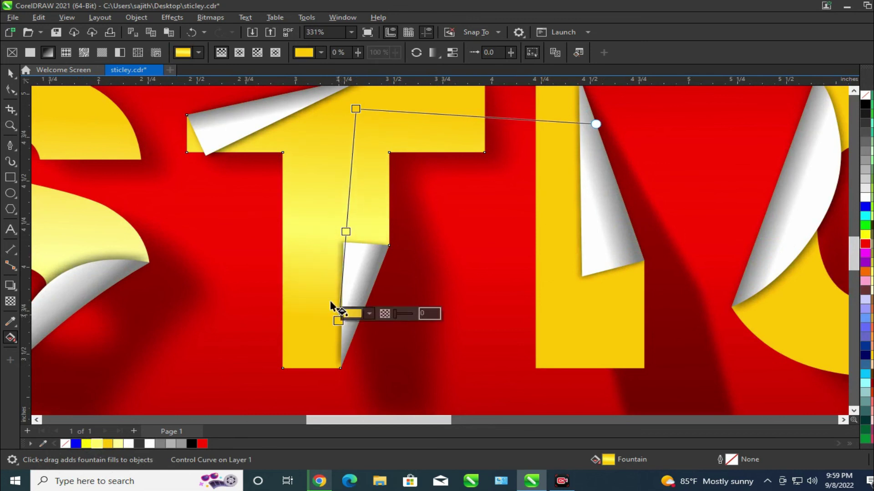
scroll(329, 300, "down", 3)
scroll(328, 253, "up", 5)
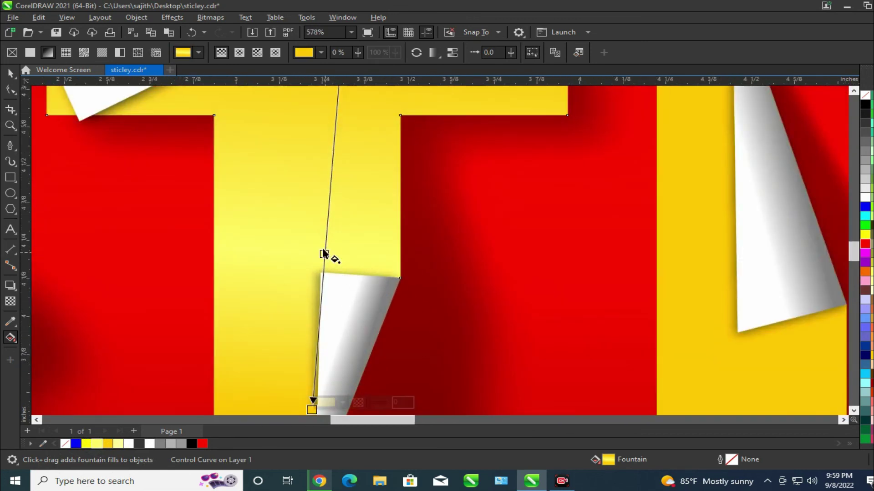
scroll(324, 255, "down", 5)
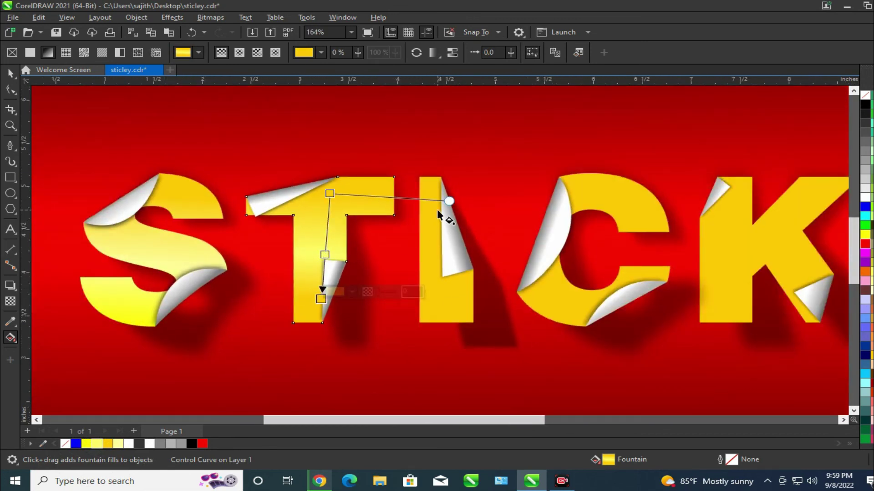
Fill the I with a slightly tilted downward gradient, golden yellow at both ends with a light yellow node below the middle.
left_click(430, 221)
left_click_drag(429, 198, 430, 318)
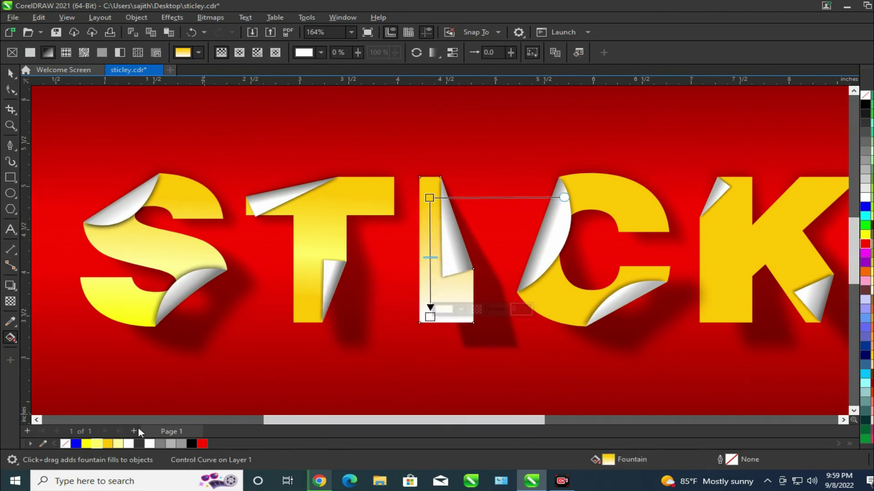
left_click(108, 444)
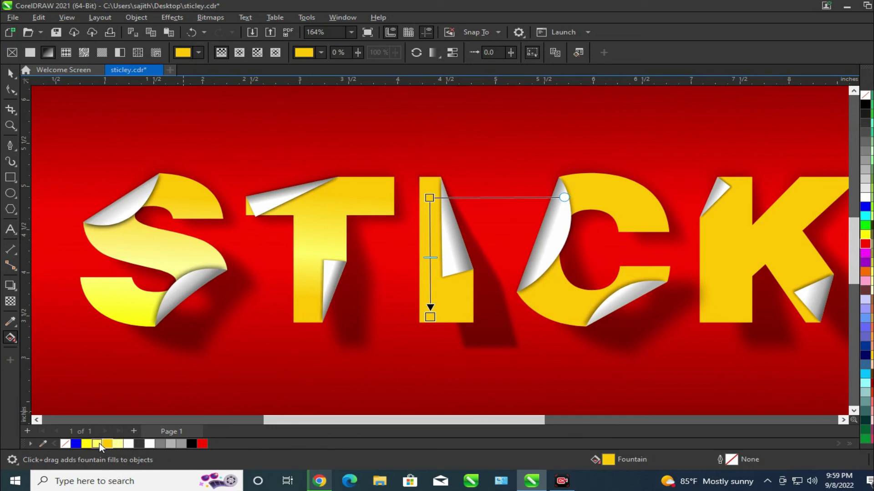
left_click_drag(101, 448, 431, 269)
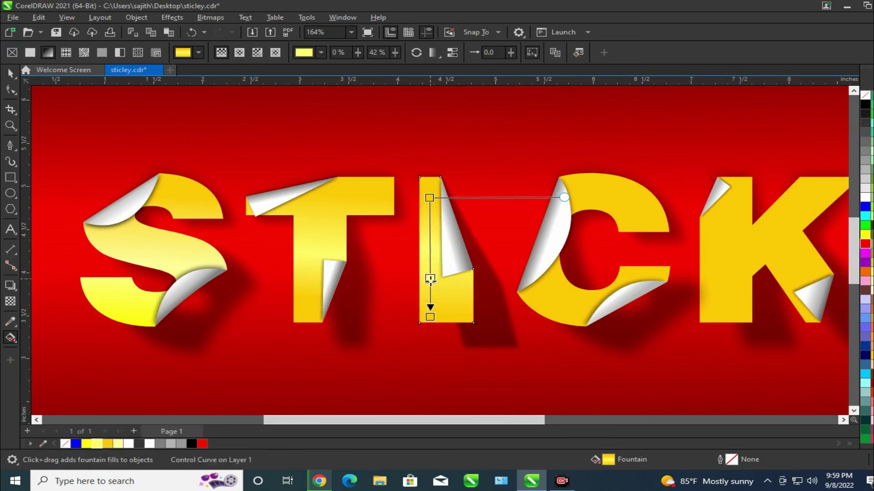
left_click_drag(429, 198, 451, 181)
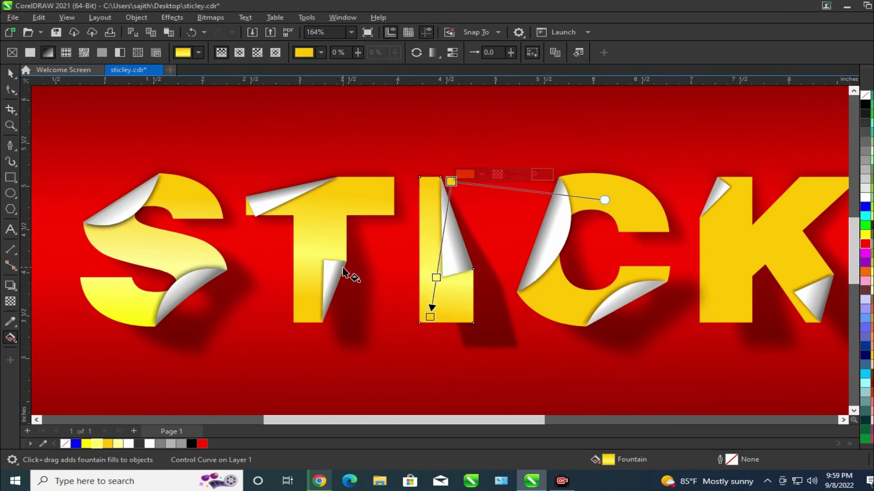
left_click_drag(430, 317, 434, 306)
Fill the C's body with a nearly vertical gradient that is golden yellow at both ends.
scroll(362, 265, "down", 2)
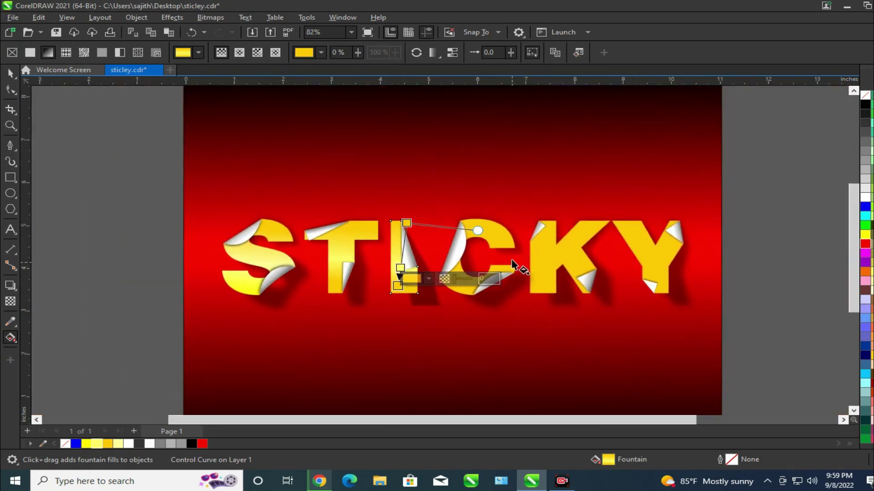
scroll(513, 264, "up", 2)
left_click(498, 248)
left_click_drag(487, 221, 495, 327)
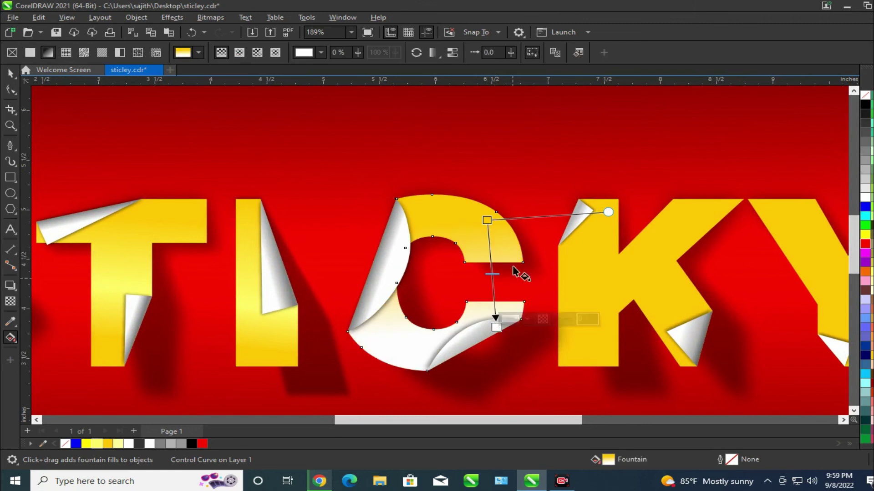
left_click(109, 444)
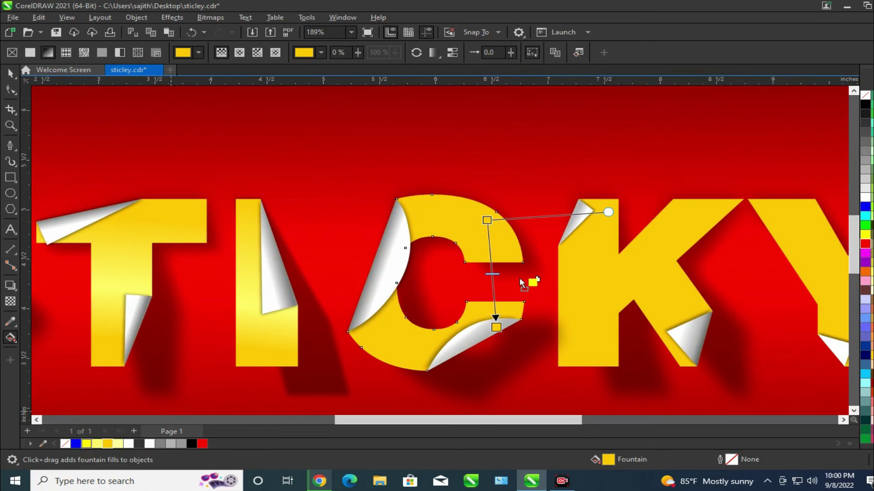
Add a pale yellow node at 63% of the C gradient and tilt the gradient by moving its start onto the upper arm.
left_click_drag(493, 281, 492, 278)
left_click_drag(487, 220, 486, 199)
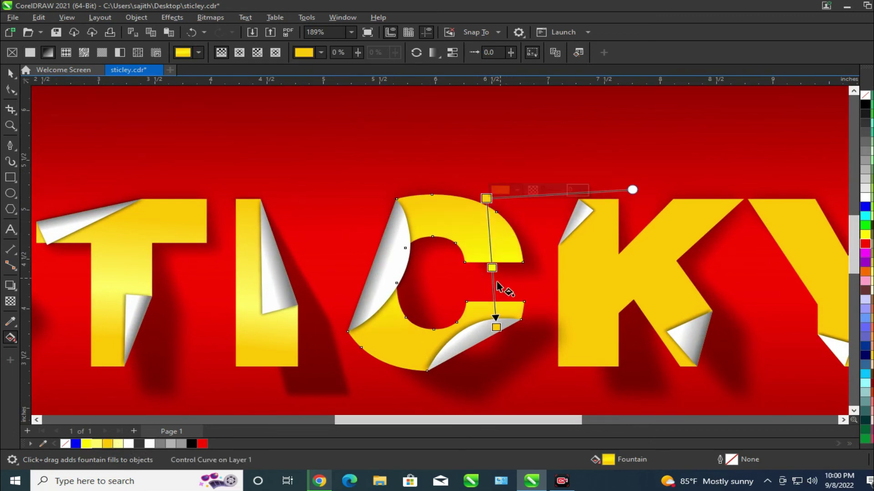
left_click_drag(492, 269, 492, 314)
left_click_drag(486, 198, 472, 223)
double_click(487, 289)
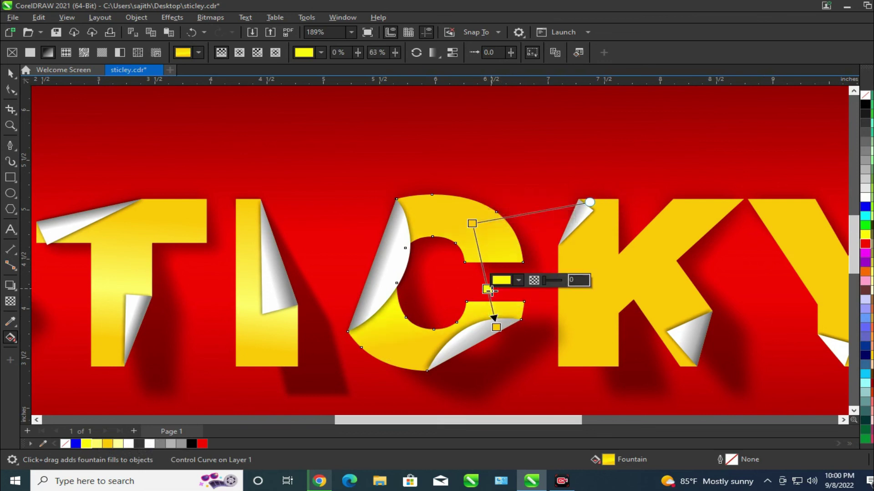
left_click(118, 445)
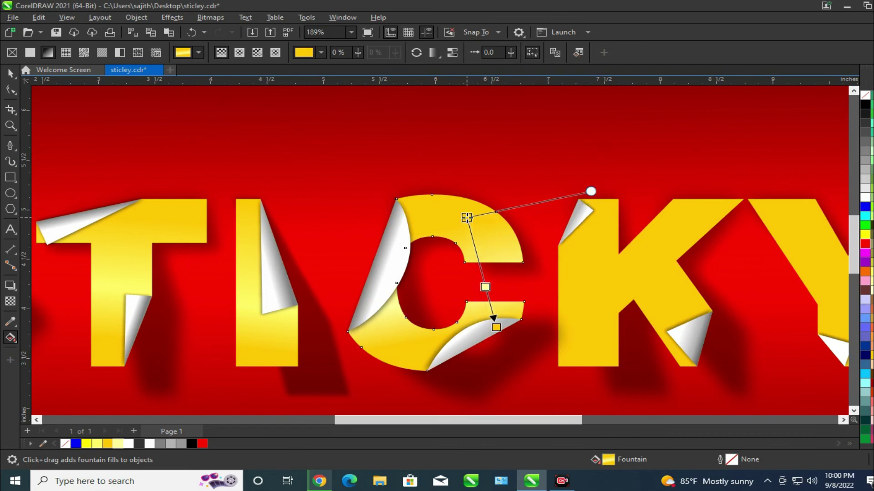
Fill the K's body with a diagonal gradient from its upper arm to the stem's foot, golden yellow at both ends.
scroll(473, 225, "down", 3)
scroll(541, 254, "up", 2)
left_click(539, 272)
left_click_drag(561, 227, 485, 357)
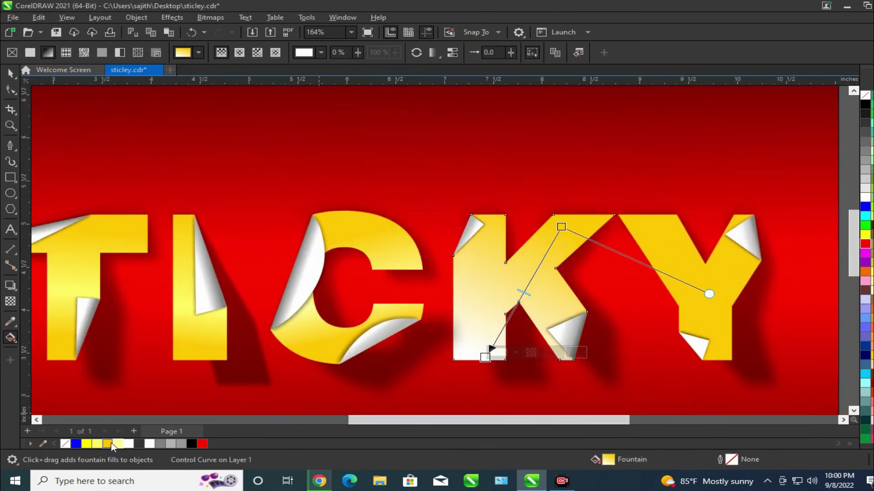
left_click(112, 443)
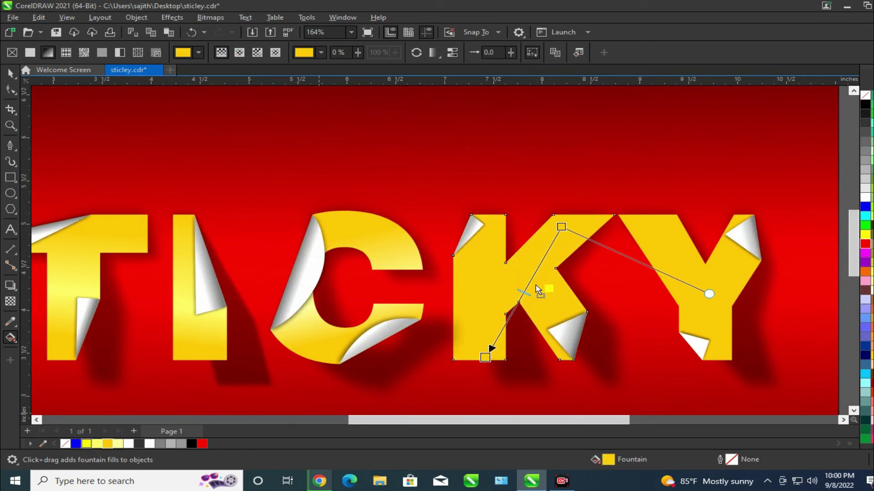
Add a pale yellow node just past the middle of the K gradient, then make the gradient shorter and steeper.
left_click_drag(531, 283, 530, 281)
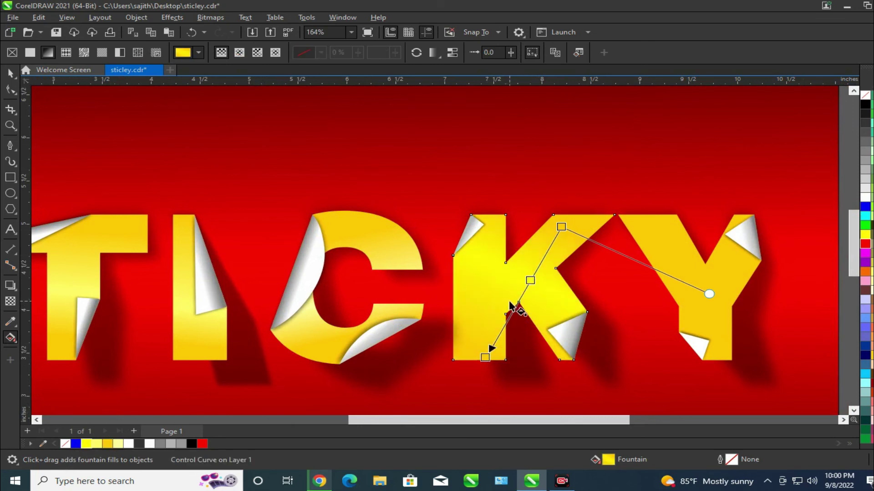
left_click_drag(536, 281, 521, 302)
left_click_drag(563, 227, 532, 235)
left_click_drag(485, 358, 497, 342)
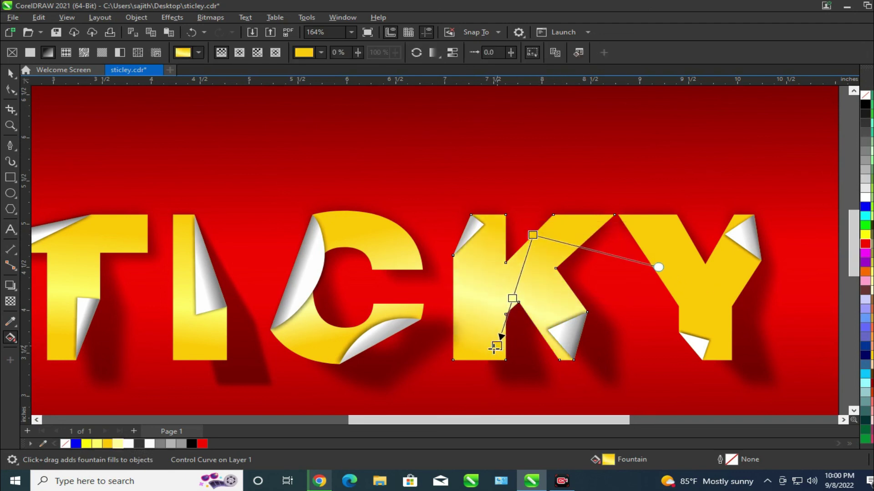
scroll(450, 344, "down", 2)
scroll(616, 316, "up", 2)
left_click(579, 312)
left_click_drag(561, 276, 600, 369)
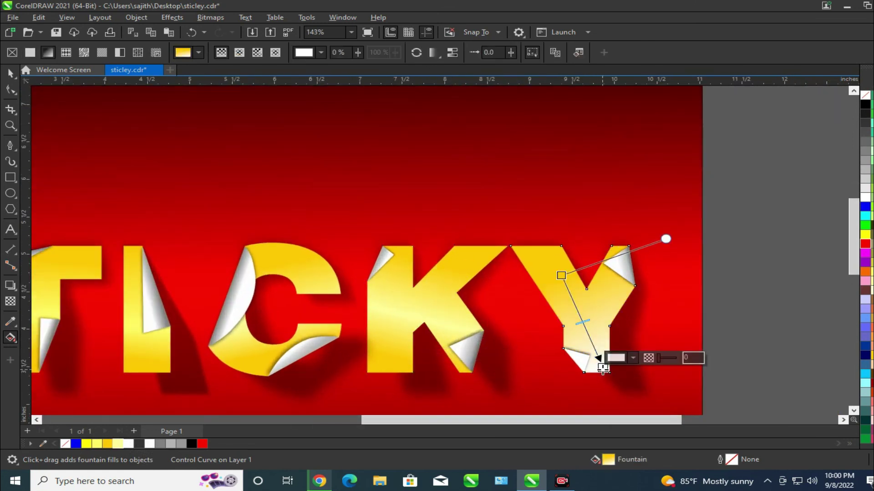
left_click(111, 446)
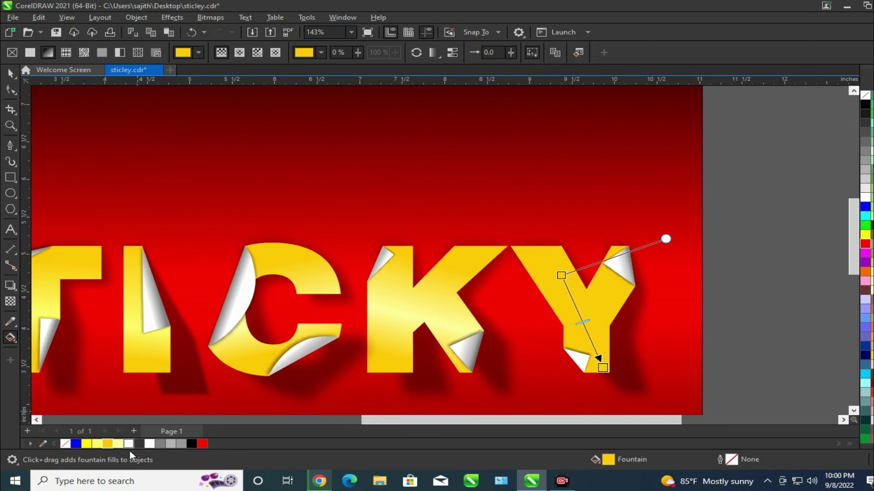
left_click_drag(120, 446, 579, 315)
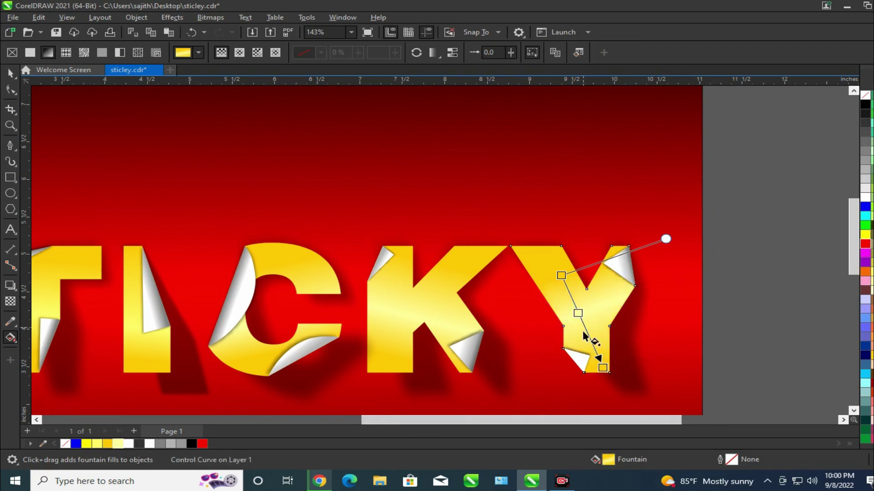
left_click_drag(601, 364, 593, 370)
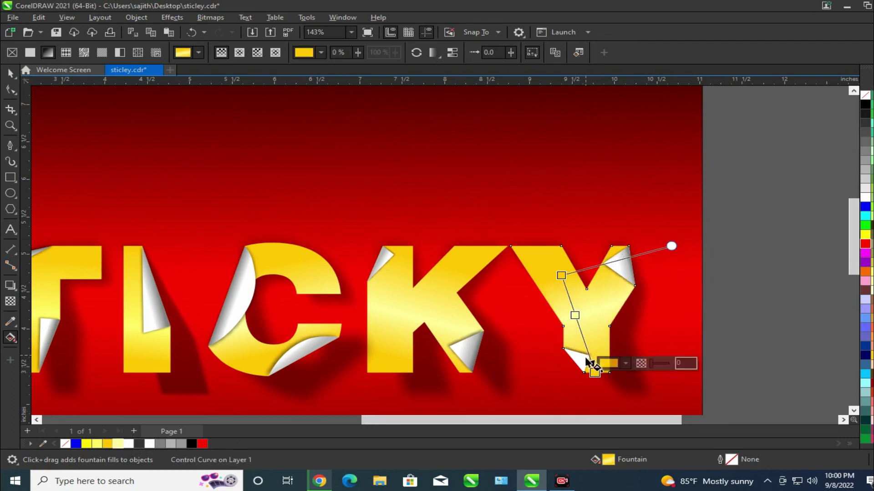
scroll(596, 366, "up", 5)
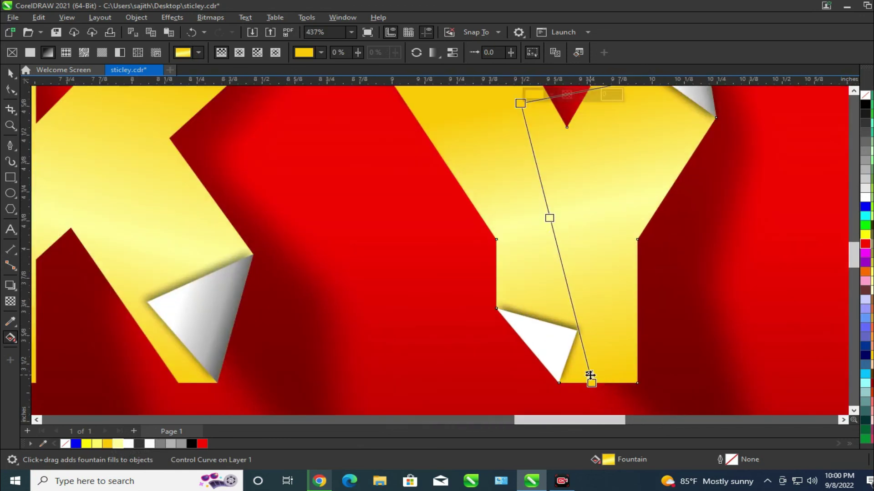
scroll(596, 354, "down", 3)
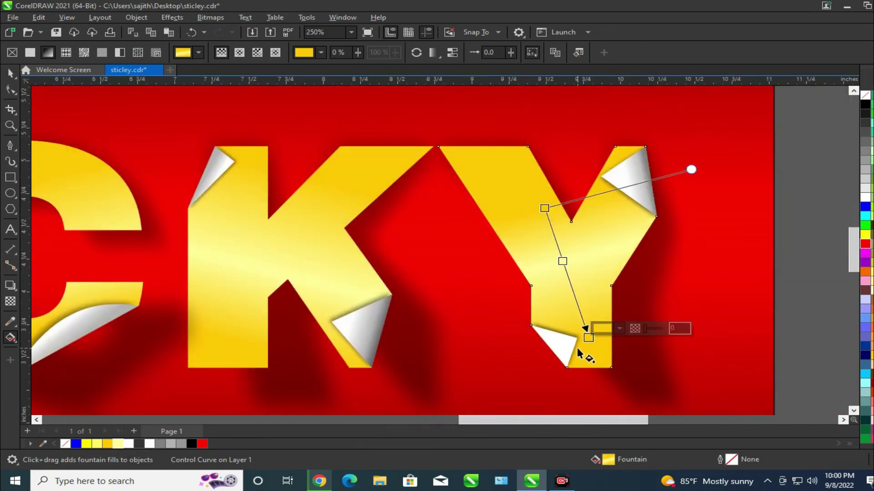
key("ctrl+z")
key("ctrl+z")
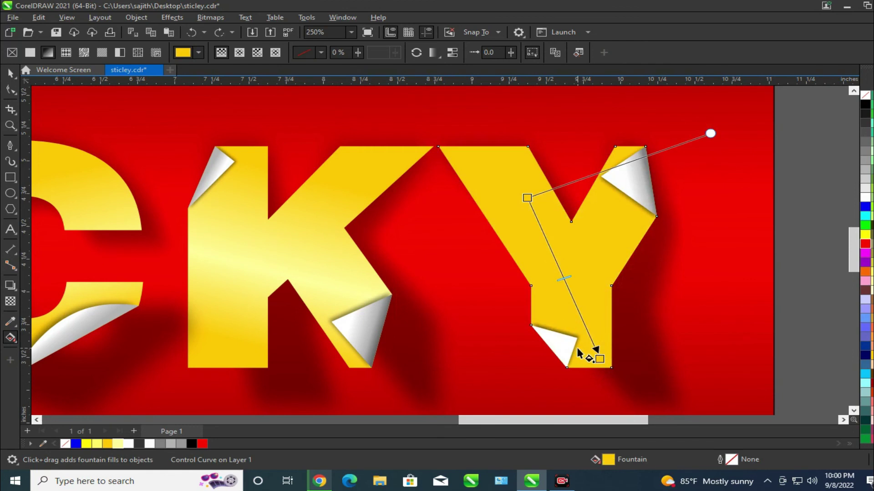
key("ctrl+z")
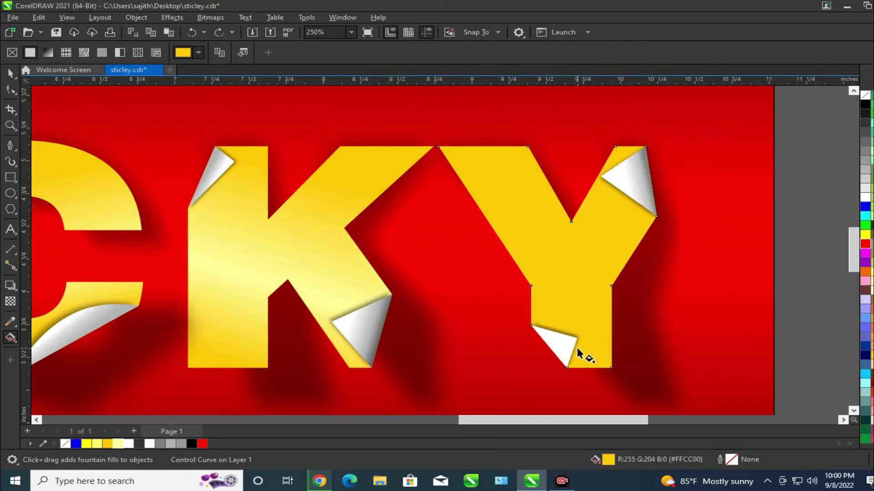
Refill the Y's lower folded corner with a gradient from grey at its outer edge to white at the inner tip.
left_click(9, 71)
left_click(563, 347)
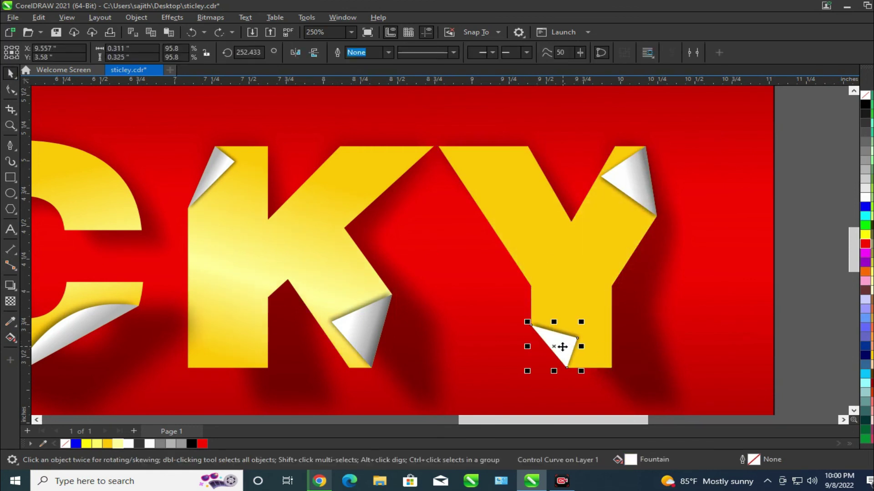
left_click(11, 337)
scroll(564, 350, "up", 3)
left_click_drag(508, 327, 552, 292)
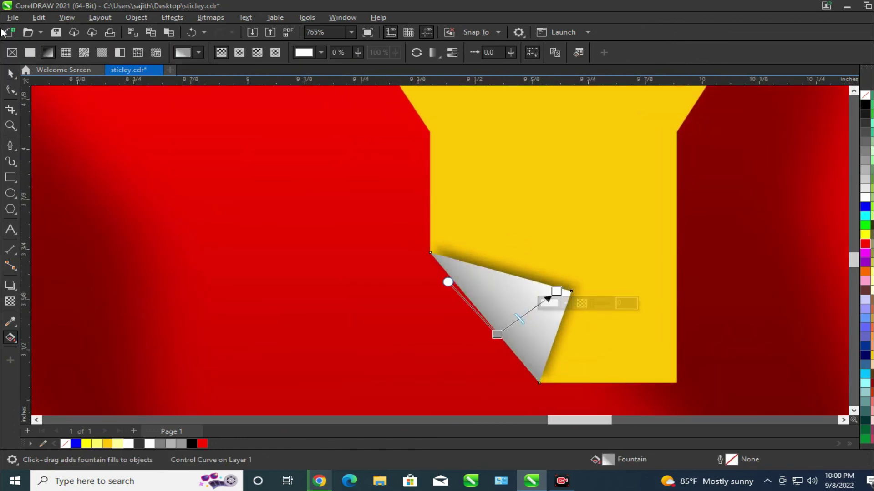
Fill the Y's body with a tilted downward gradient from its left arm to the foot, golden yellow at both ends.
left_click(10, 73)
scroll(483, 271, "down", 6)
left_click(482, 244)
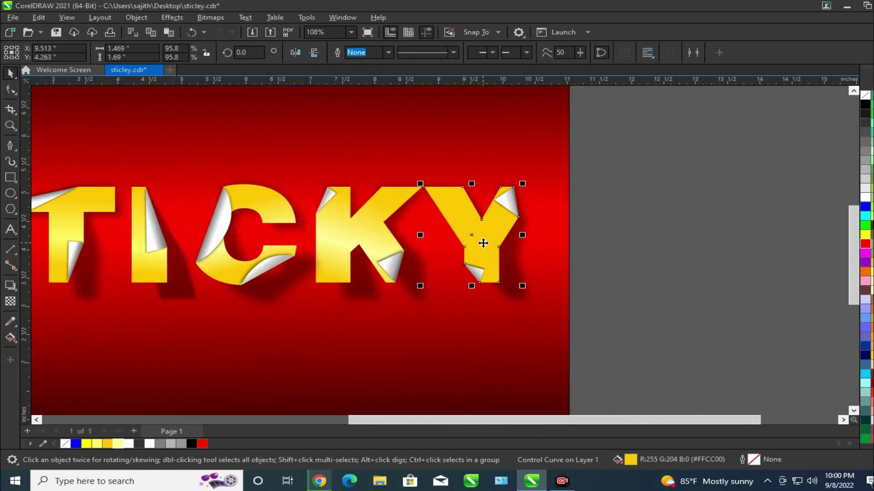
left_click(11, 338)
scroll(468, 199, "up", 1)
left_click_drag(452, 187, 500, 305)
left_click_drag(452, 186, 452, 183)
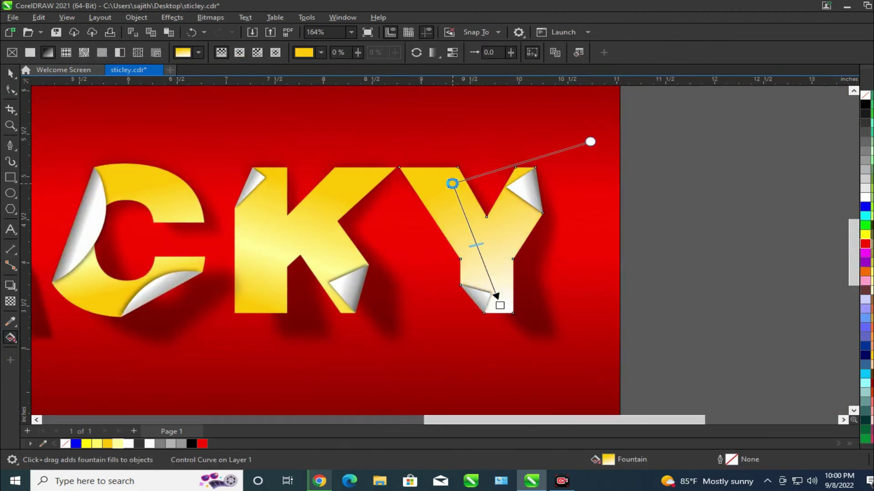
left_click(87, 444)
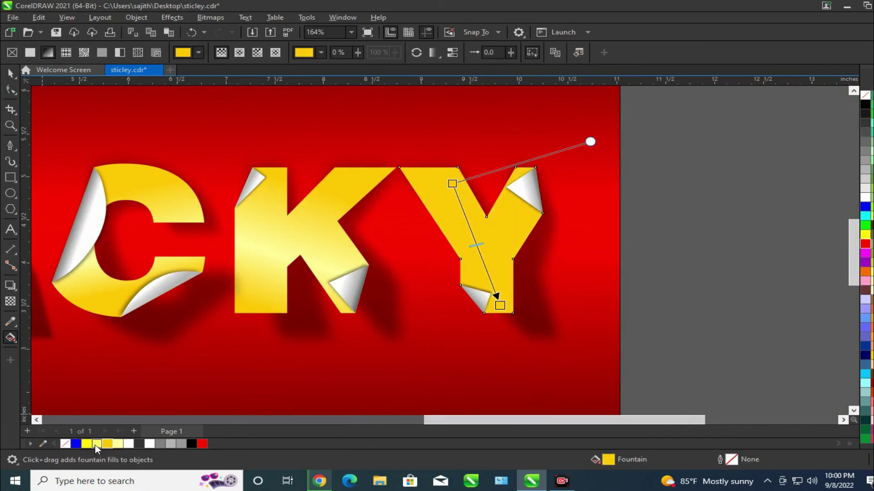
Add a light yellow node past the middle of the Y gradient and pull the gradient's lower end slightly inward.
left_click_drag(97, 448, 533, 290)
left_click_drag(483, 264, 483, 262)
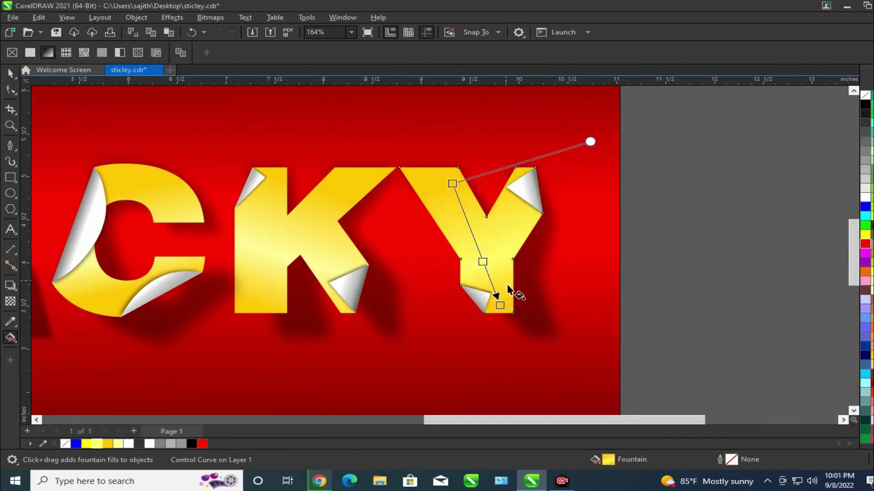
left_click_drag(499, 305, 490, 293)
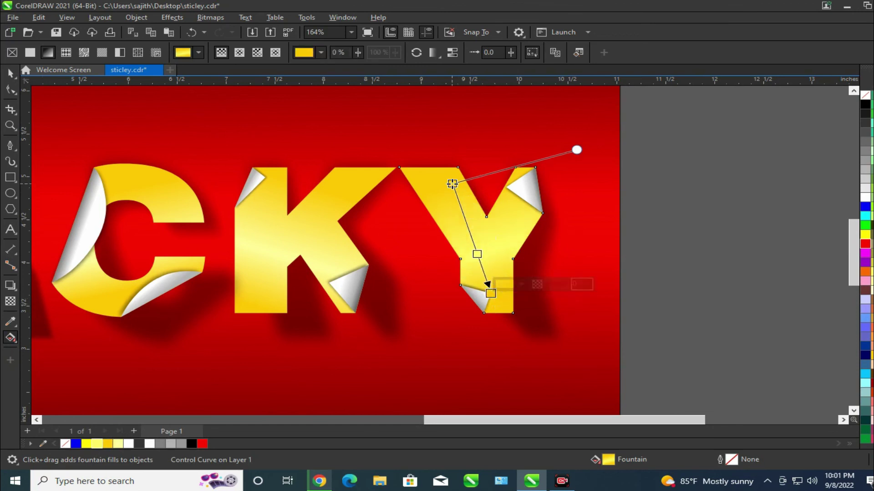
Save the finished STICKY design to its existing file.
scroll(608, 250, "down", 3)
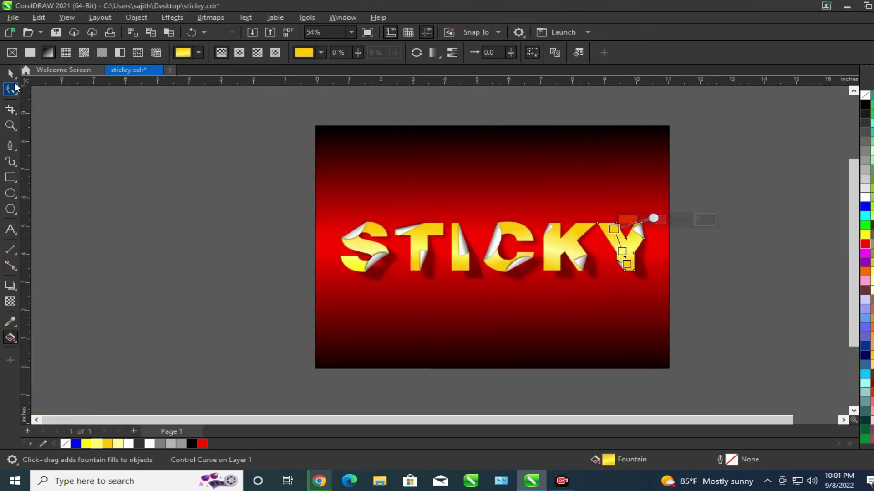
key("space")
key("ctrl+s")
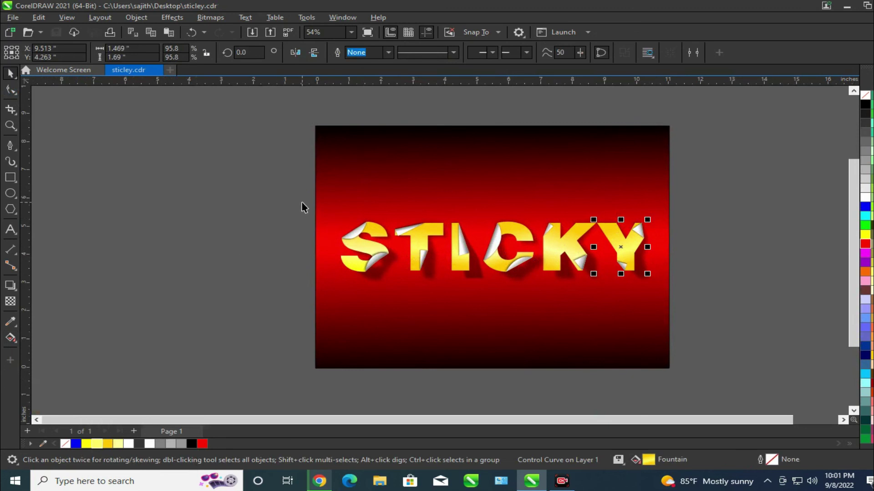
Examine the gradient fills and folded corners of the lettering up close, back to the S.
key("z")
left_click_drag(308, 203, 673, 291)
left_click(542, 246)
left_click_drag(573, 419, 347, 427)
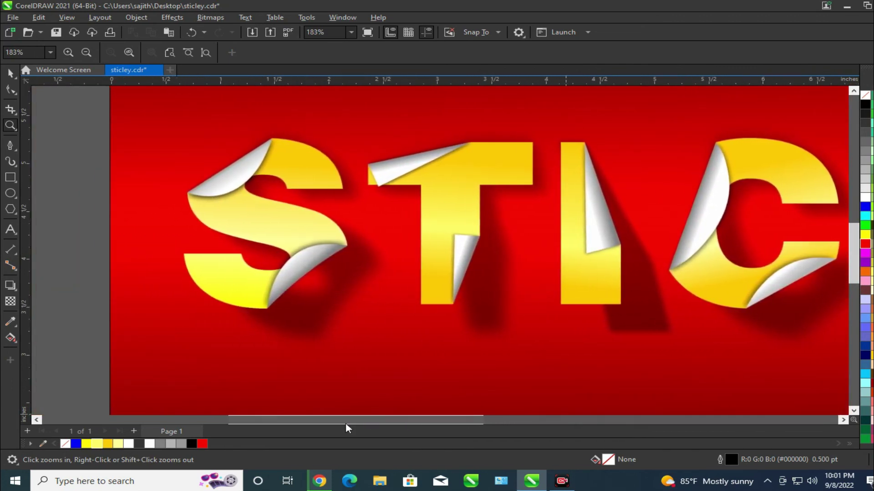